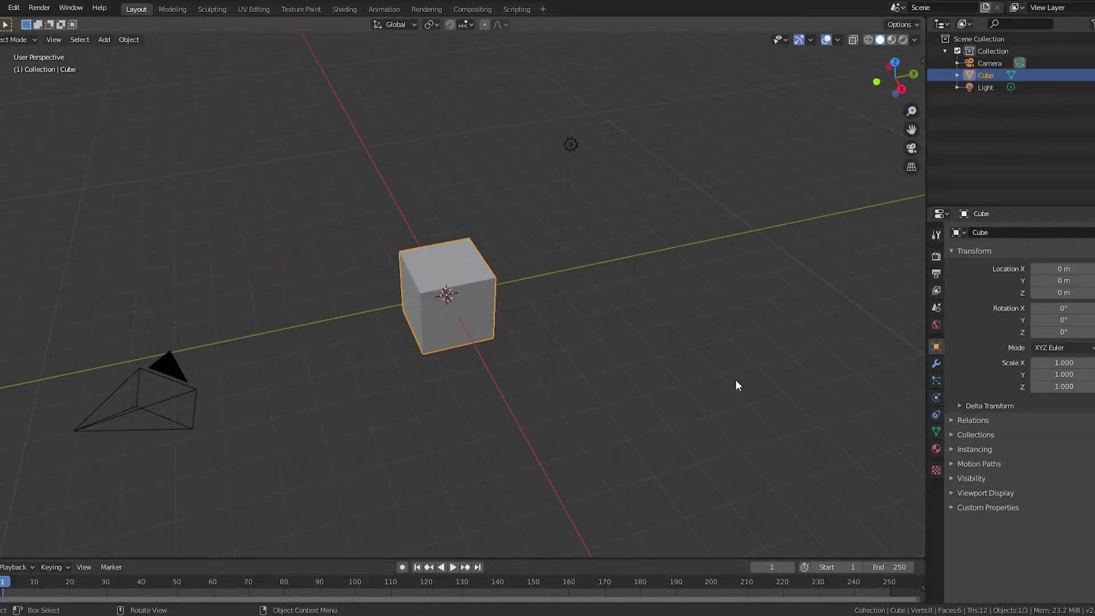
Enable Collision physics on the cube and stretch it taller along Z
{"action": "left_click", "coordinate": [936, 397]}
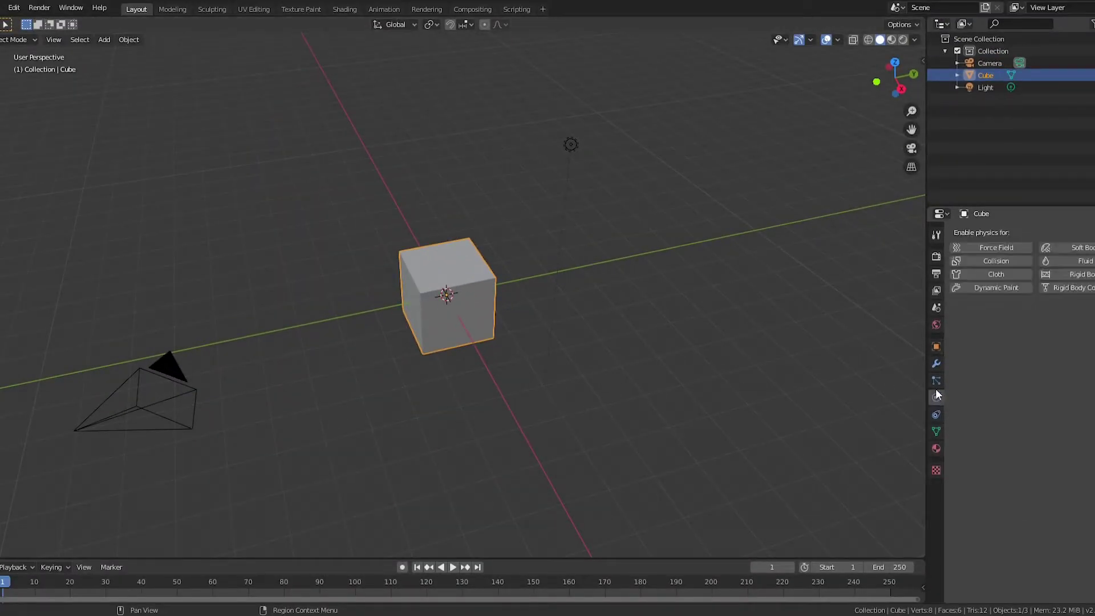
{"action": "left_click", "coordinate": [987, 261]}
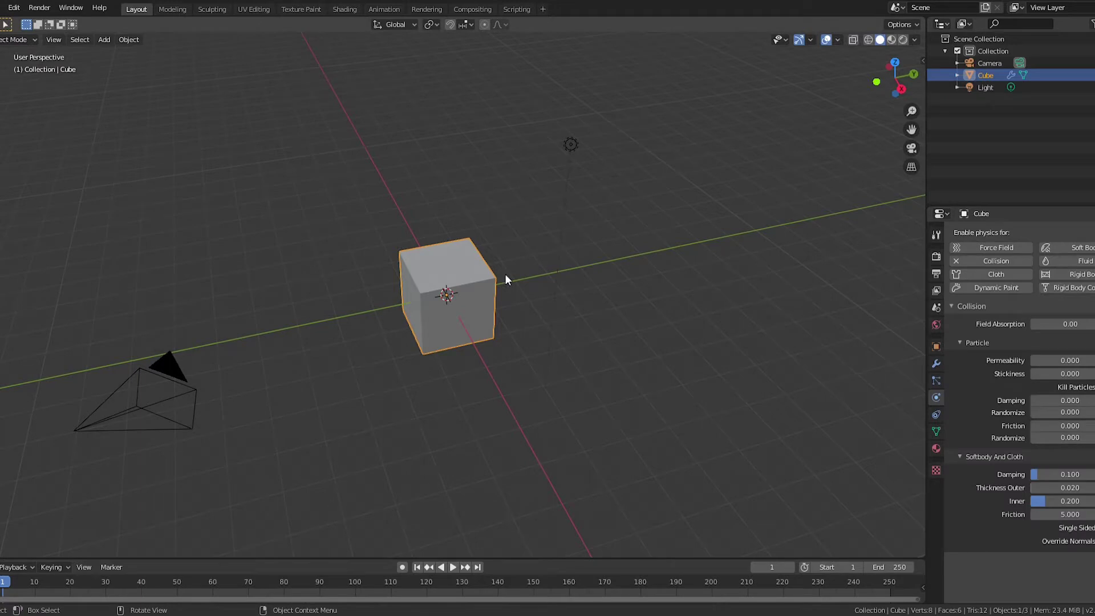
{"action": "key", "text": "s"}
{"action": "key", "text": "z"}
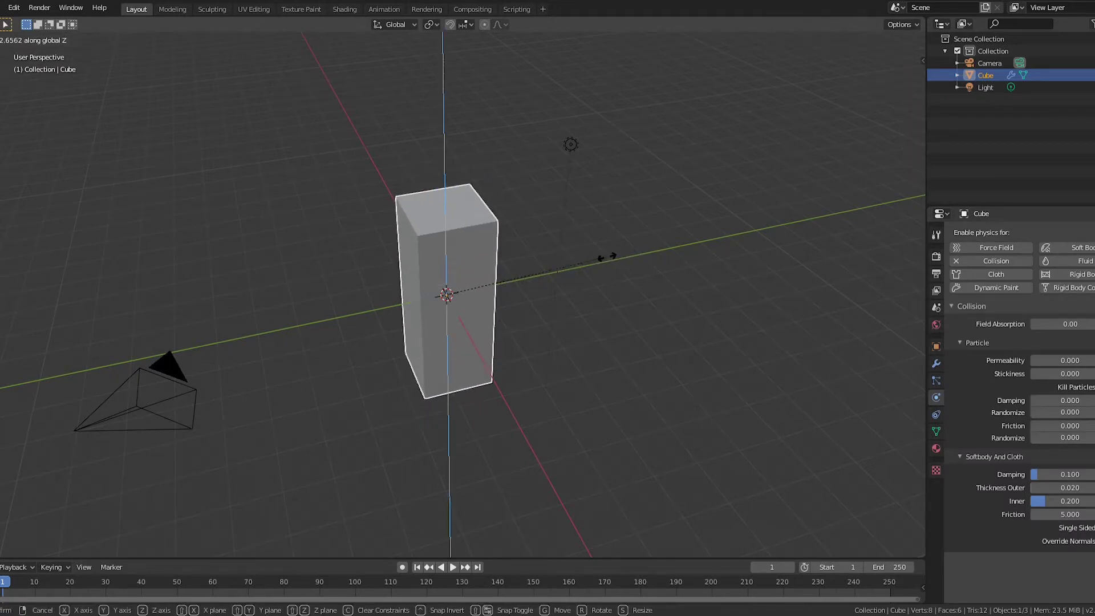
{"action": "left_click", "coordinate": [611, 259]}
Narrow the cube's footprint into a pillar and adjust its height so it rests on the grid
{"action": "key", "text": "s"}
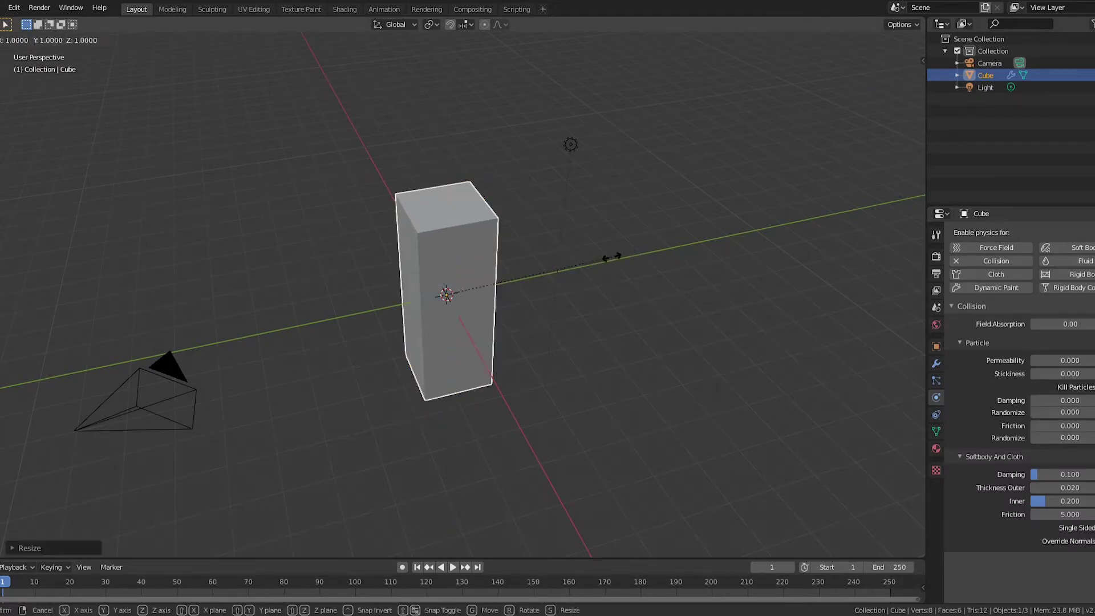
{"action": "key", "text": "shift+z"}
{"action": "left_click", "coordinate": [567, 252]}
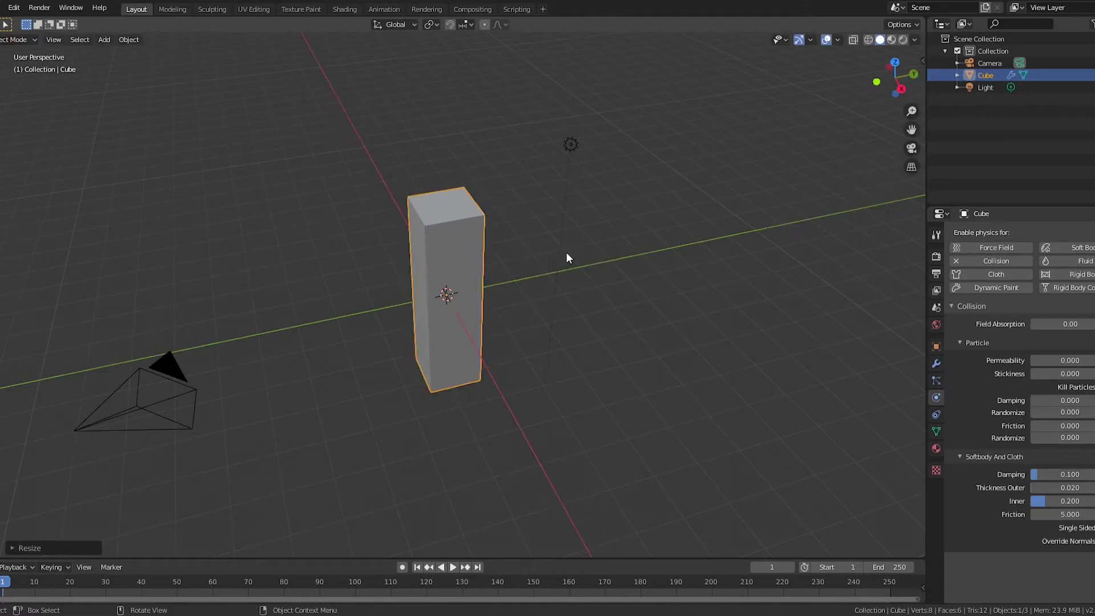
{"action": "key", "text": "g"}
{"action": "key", "text": "z"}
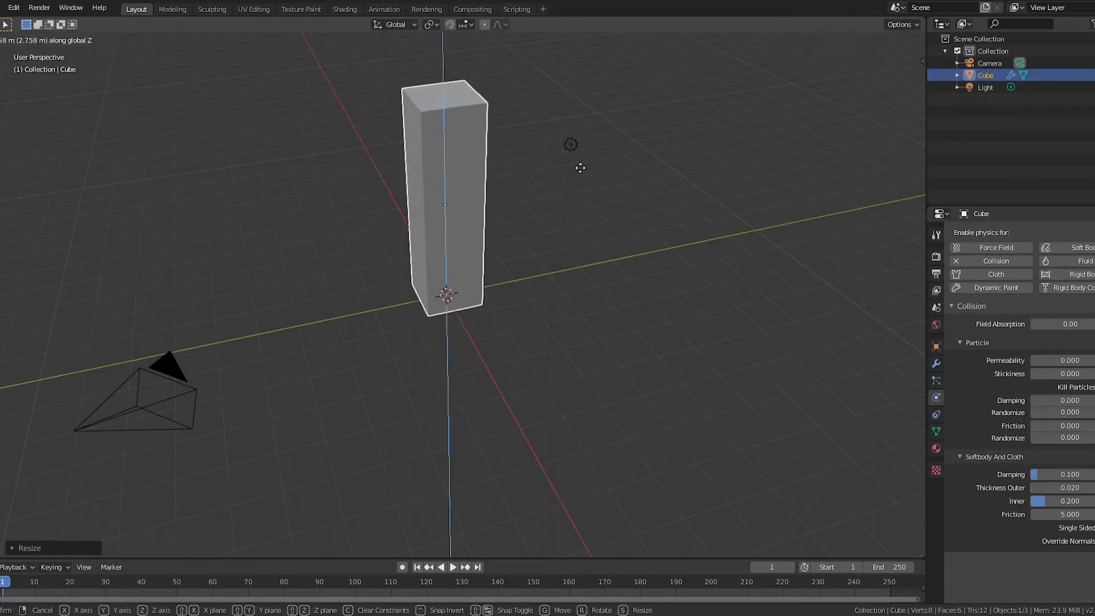
{"action": "left_click", "coordinate": [574, 152]}
{"action": "middle_click_drag", "start_coordinate": [574, 153], "coordinate": [573, 245]}
{"action": "key", "text": "g"}
{"action": "key", "text": "z"}
{"action": "left_click", "coordinate": [597, 201]}
Add a plane, scale it up into a floor, and enable Collision on it
{"action": "key", "text": "shift+a"}
{"action": "mouse_move", "coordinate": [571, 240]}
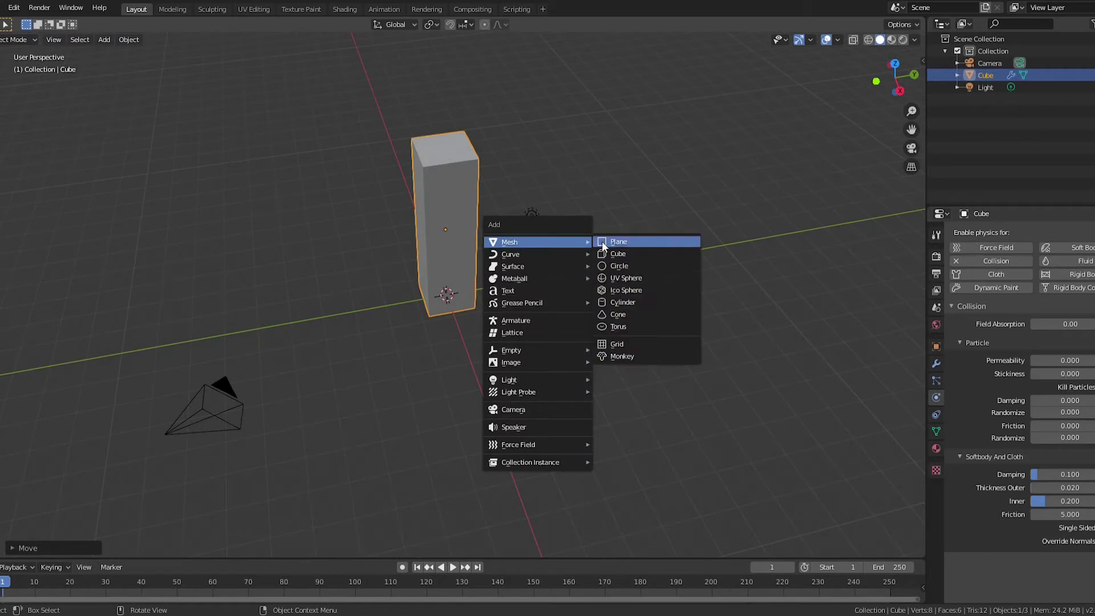
{"action": "left_click", "coordinate": [605, 240]}
{"action": "key", "text": "s"}
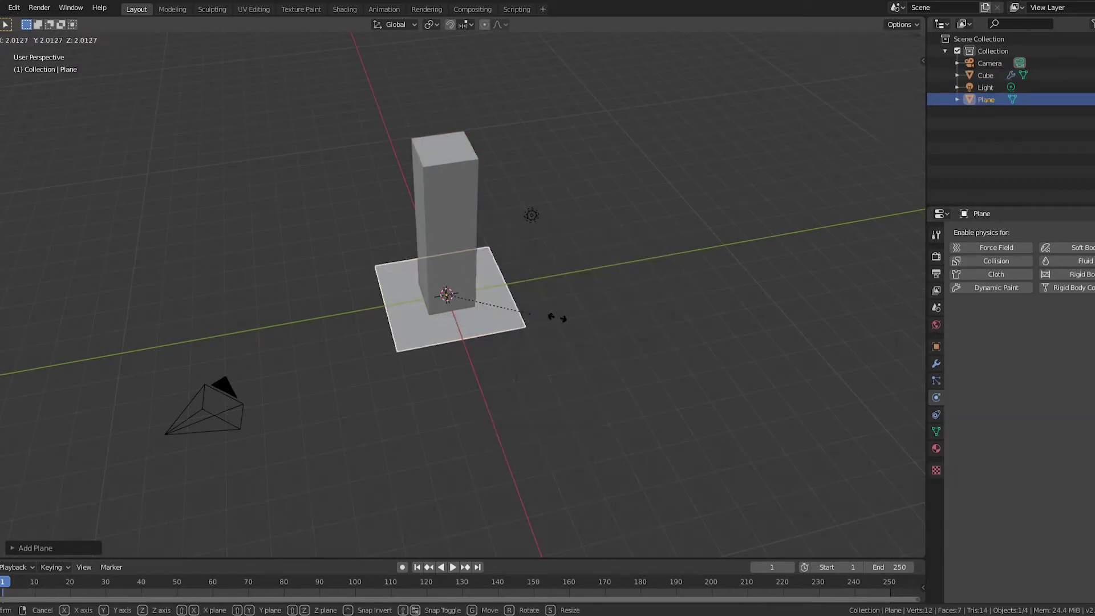
{"action": "left_click", "coordinate": [724, 326]}
{"action": "middle_click_drag", "start_coordinate": [727, 326], "coordinate": [628, 315]}
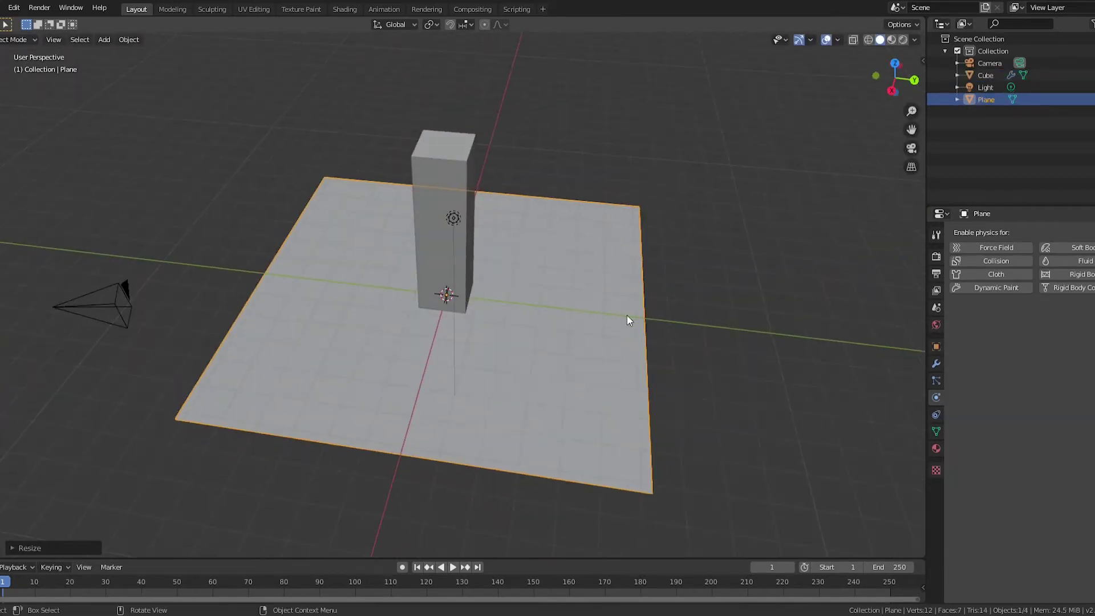
{"action": "left_click", "coordinate": [969, 258]}
Add a UV sphere and raise it along Z above the pillar
{"action": "key", "text": "shift+a"}
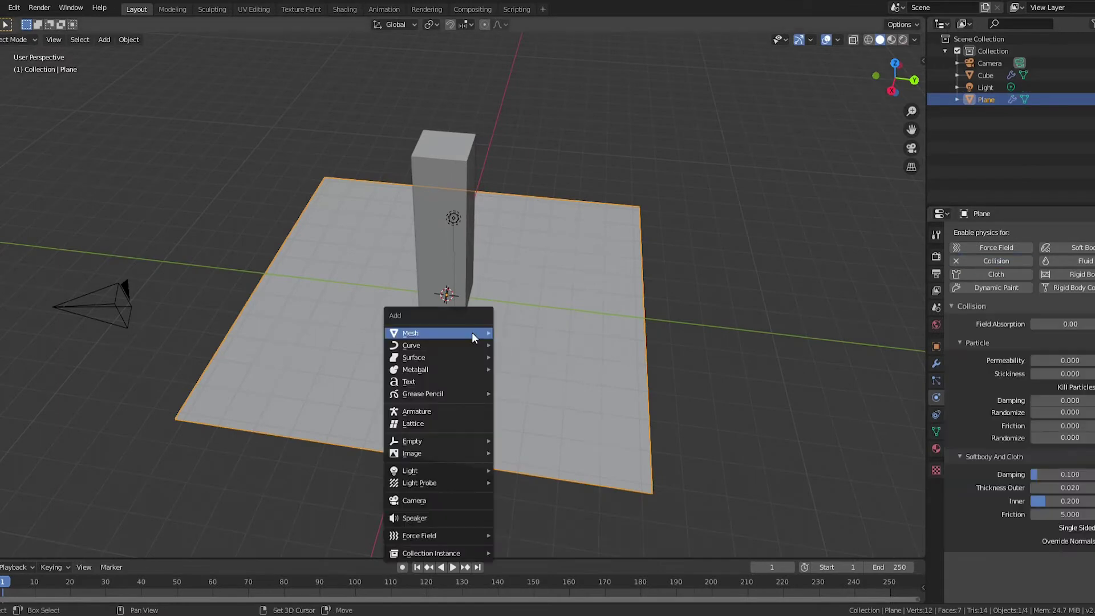
{"action": "mouse_move", "coordinate": [472, 332]}
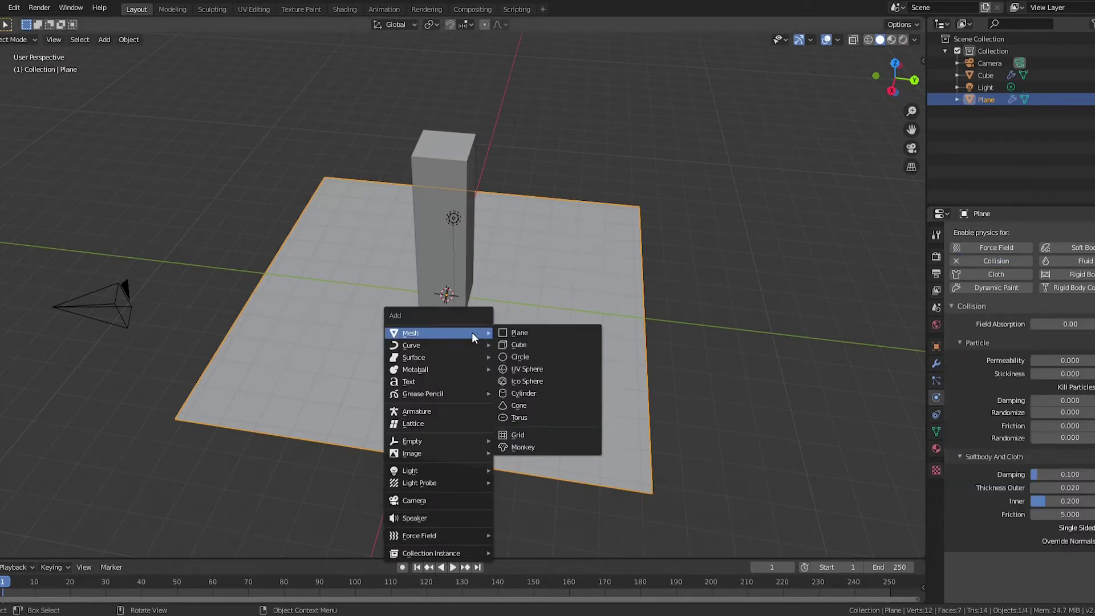
{"action": "left_click", "coordinate": [541, 368]}
{"action": "key", "text": "g"}
{"action": "key", "text": "z"}
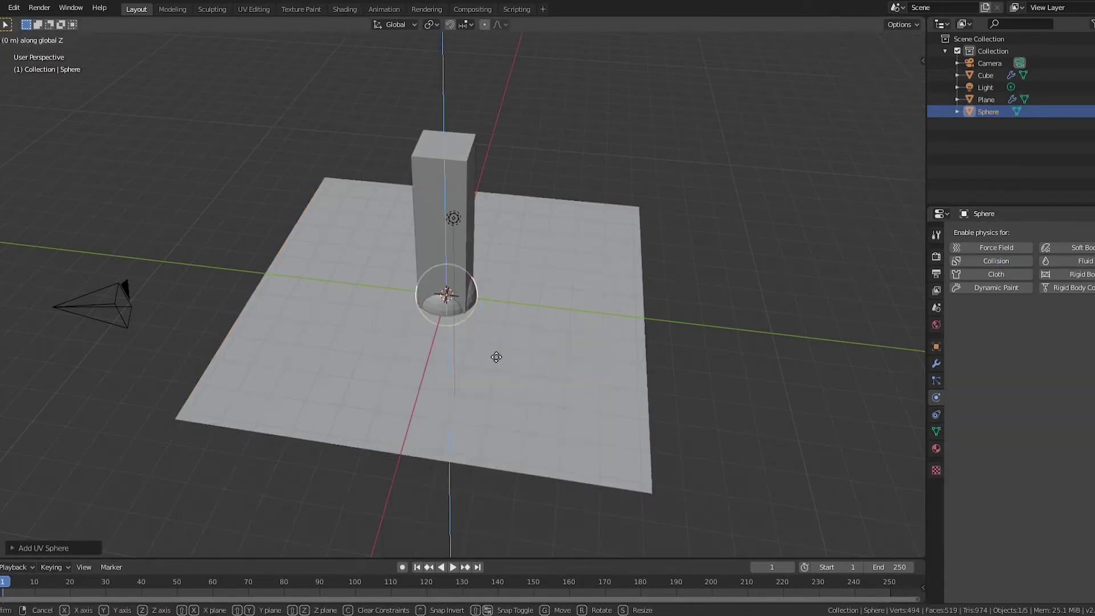
{"action": "left_click", "coordinate": [492, 146]}
Switch to wireframe shading and centre a right-side view on the sphere and pillar
{"action": "middle_click_drag", "start_coordinate": [487, 139], "coordinate": [656, 203]}
{"action": "key", "text": "z"}
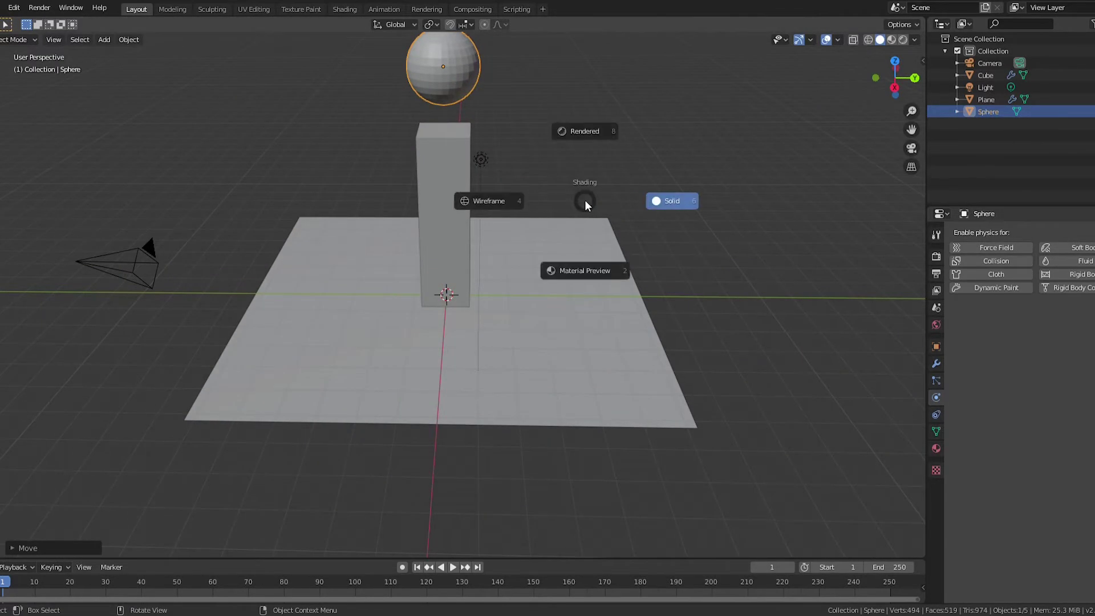
{"action": "left_click", "coordinate": [490, 201]}
{"action": "middle_click_drag", "start_coordinate": [525, 242], "coordinate": [530, 177]}
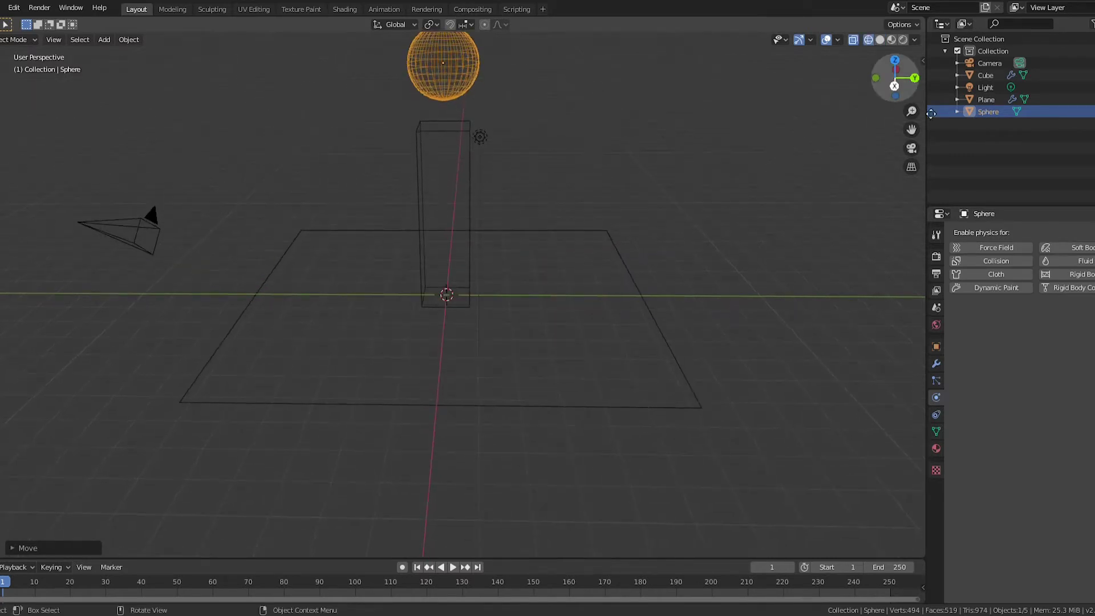
{"action": "left_click", "coordinate": [895, 85]}
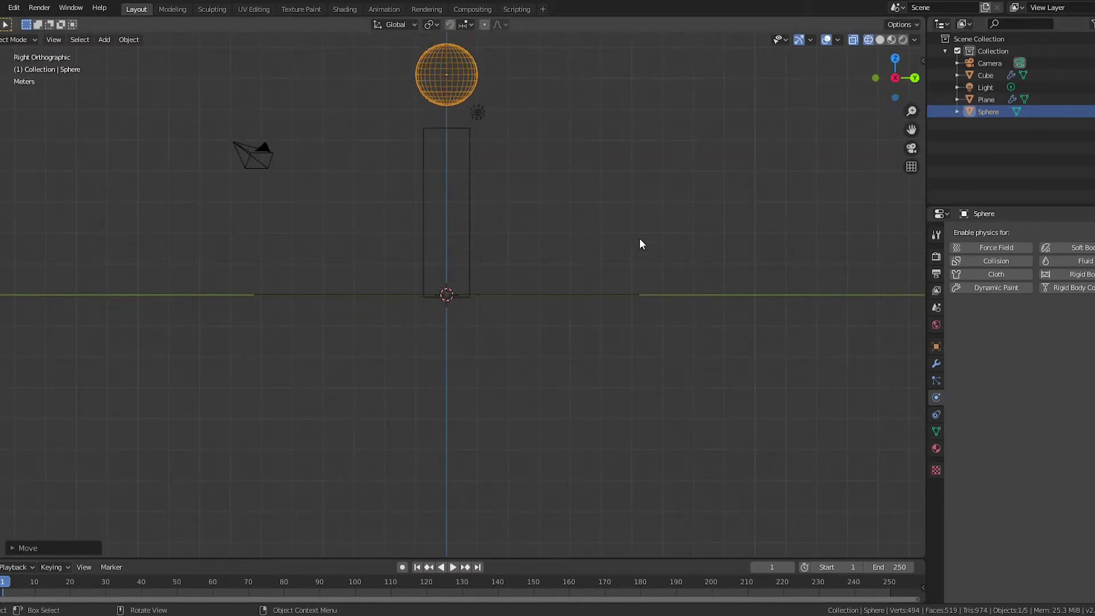
{"action": "middle_click_drag", "start_coordinate": [599, 246], "coordinate": [628, 345], "text": "shift"}
{"action": "scroll", "coordinate": [524, 122], "scroll_direction": "up", "scroll_amount": 6}
{"action": "middle_click_drag", "start_coordinate": [582, 154], "coordinate": [522, 380], "text": "shift"}
In Edit Mode, box-select the sphere's upper half and delete those vertices
{"action": "key", "text": "Tab"}
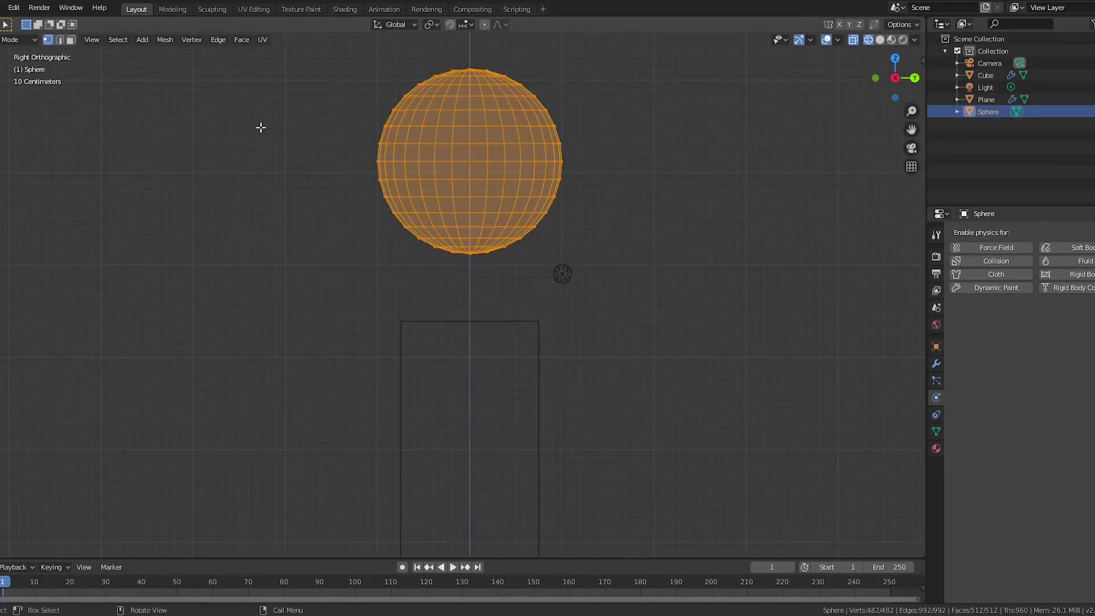
{"action": "key", "text": "alt+a"}
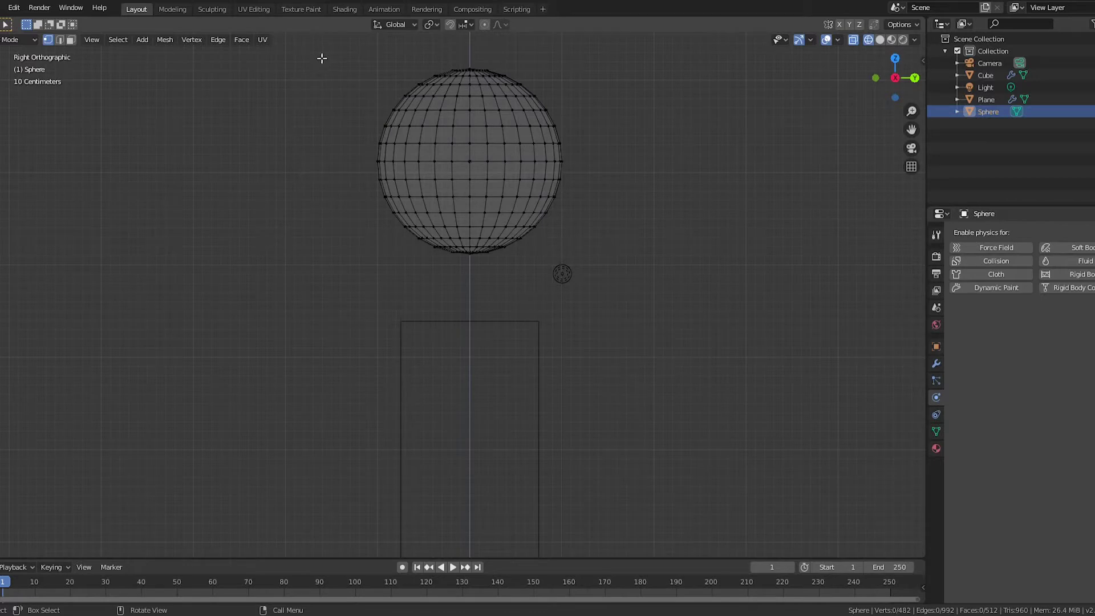
{"action": "left_click_drag", "start_coordinate": [289, 37], "coordinate": [611, 176]}
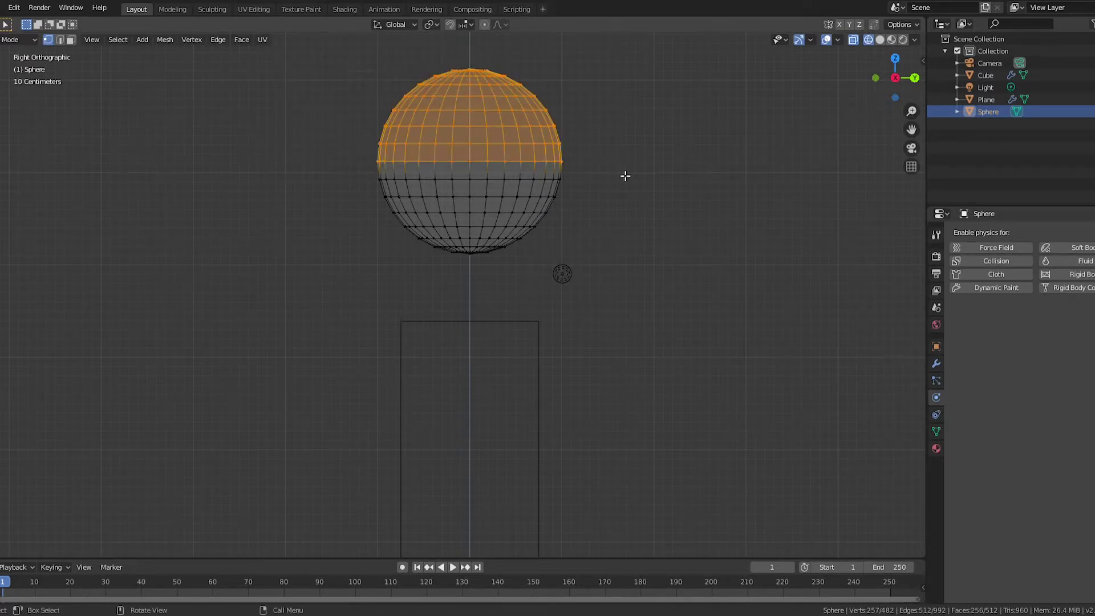
{"action": "key", "text": "x"}
{"action": "left_click", "coordinate": [621, 171]}
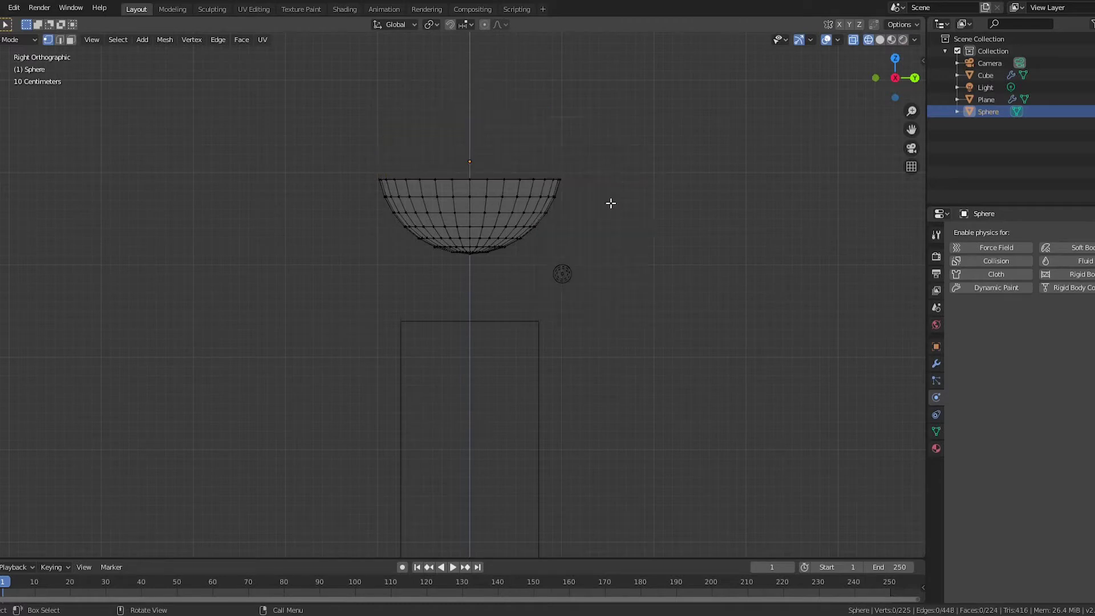
Select the bowl's bottom rings and flatten them into a flat base
{"action": "left_click_drag", "start_coordinate": [331, 247], "coordinate": [539, 274]}
{"action": "left_click_drag", "start_coordinate": [378, 239], "coordinate": [535, 286]}
{"action": "type", "text": "gz"}
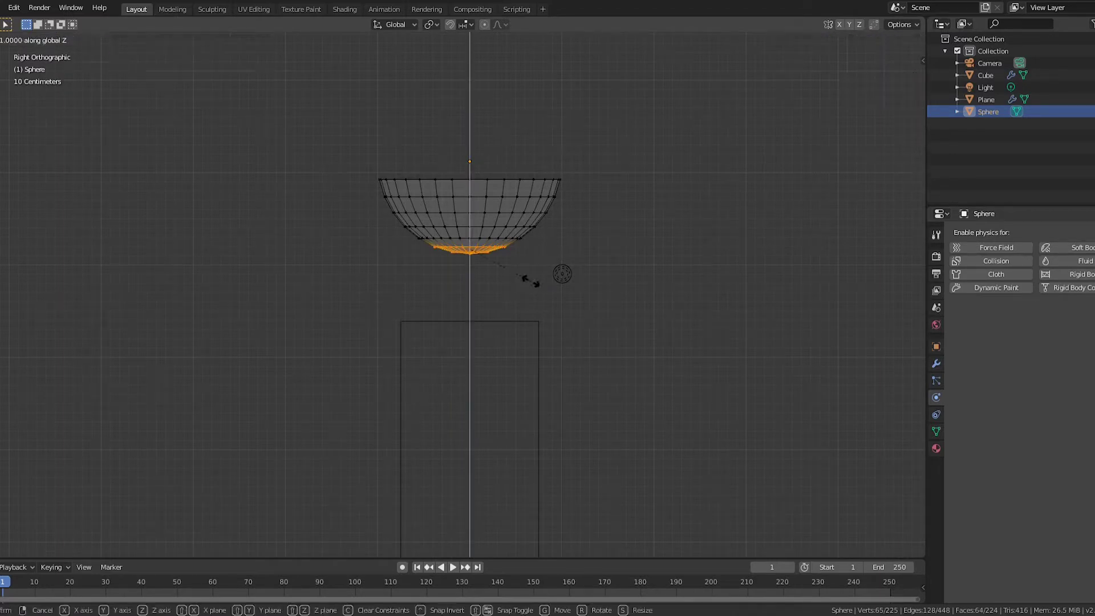
{"action": "type", "text": "0"}
{"action": "key", "text": "Return"}
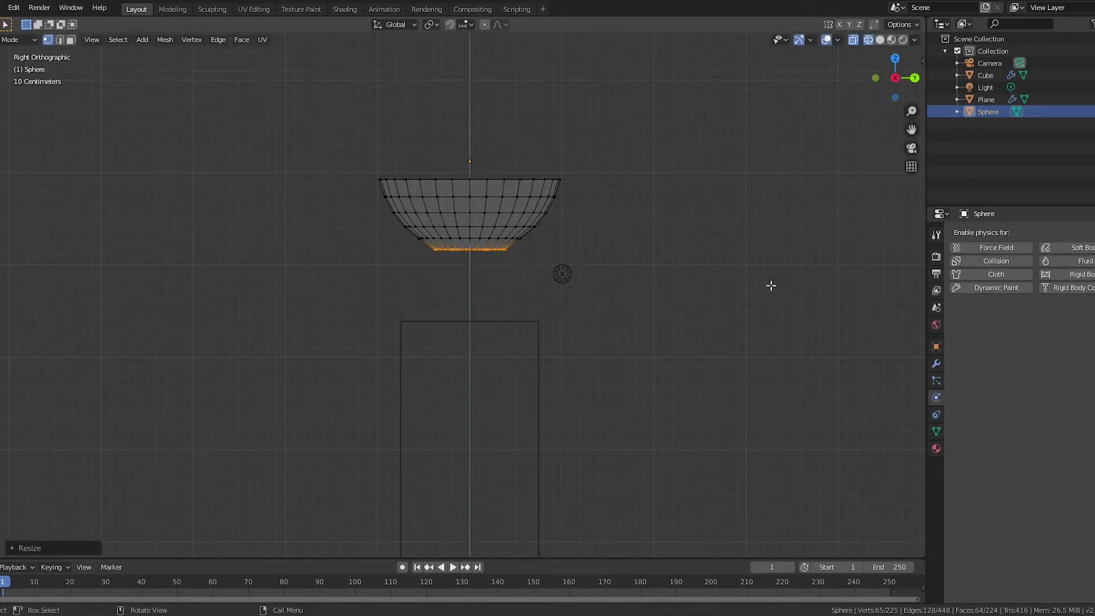
{"action": "middle_click_drag", "start_coordinate": [770, 286], "coordinate": [496, 250]}
Return to Object Mode in solid shading and lower the bowl onto the pillar
{"action": "key", "text": "Tab"}
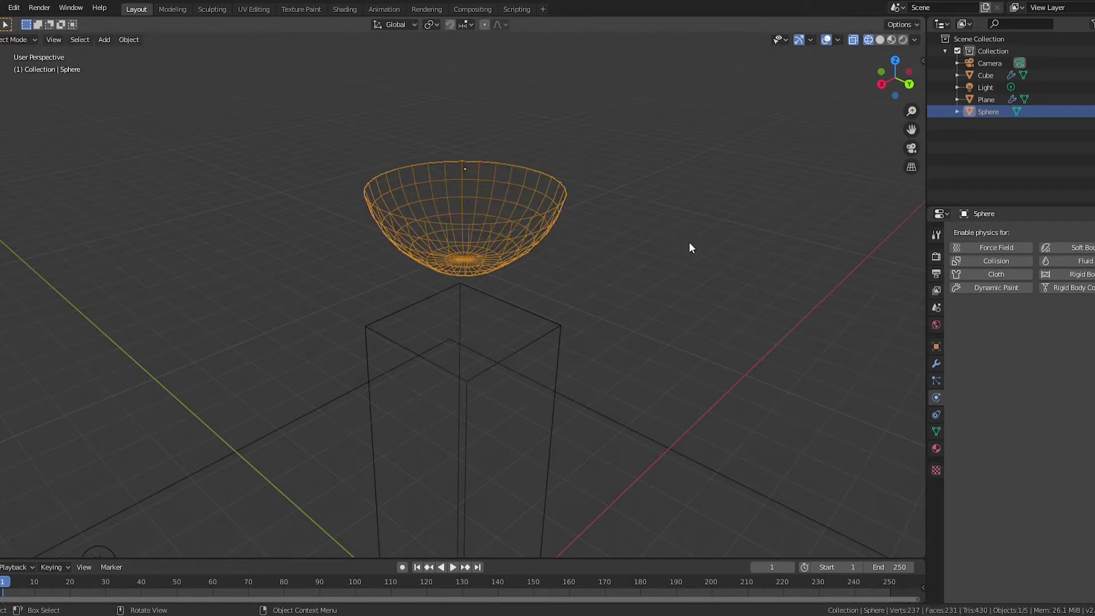
{"action": "key", "text": "z"}
{"action": "left_click", "coordinate": [758, 246]}
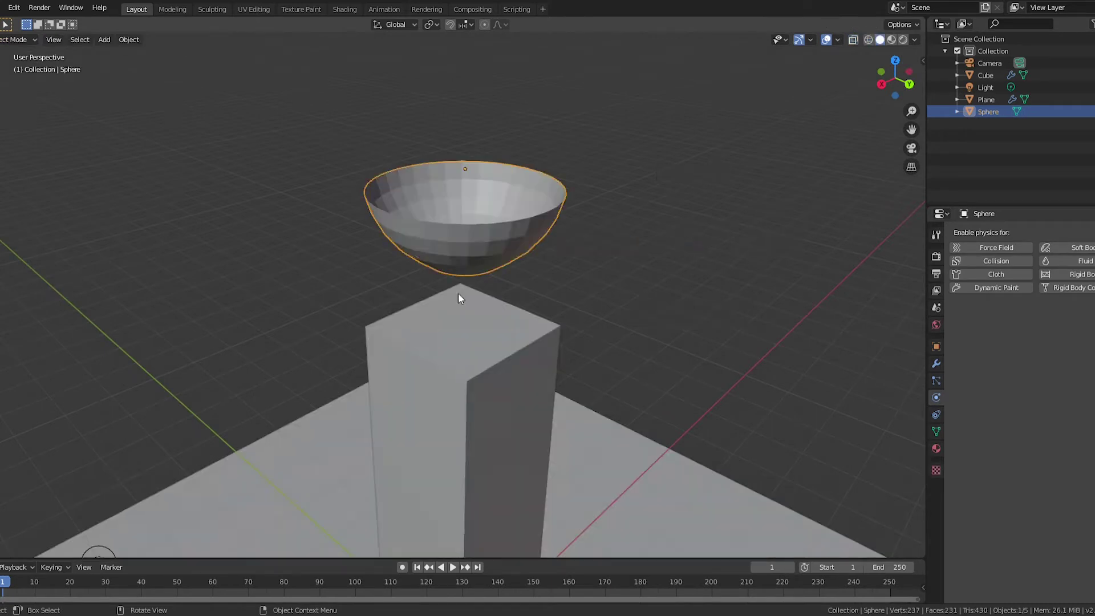
{"action": "mouse_move", "coordinate": [458, 293]}
{"action": "middle_mouse_down"}
{"action": "mouse_move", "coordinate": [529, 261]}
{"action": "mouse_move", "coordinate": [438, 259]}
{"action": "middle_mouse_up"}
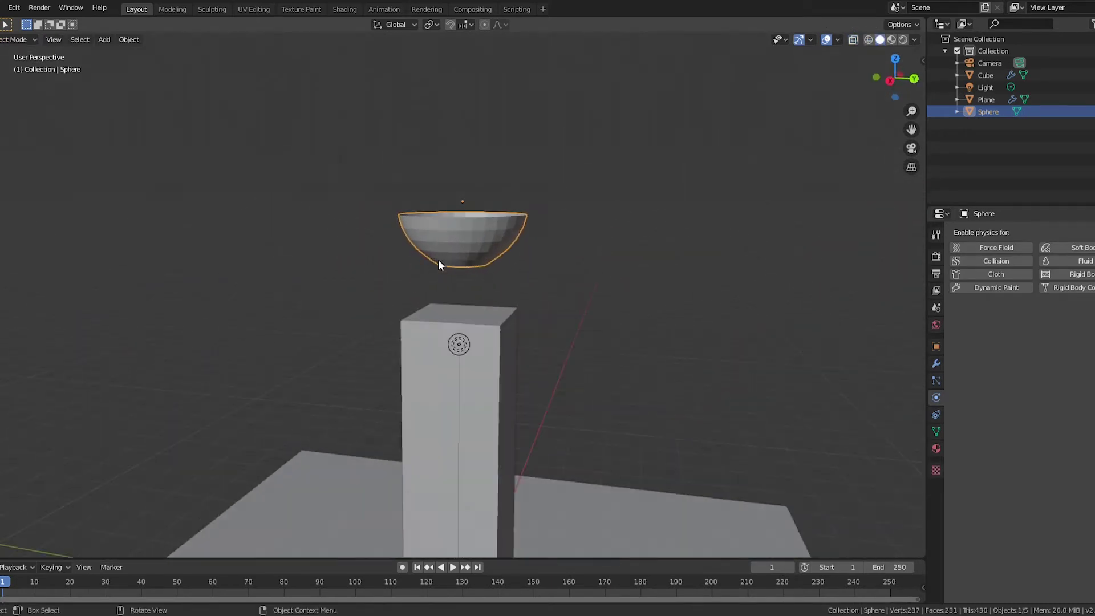
{"action": "key", "text": "g"}
{"action": "key", "text": "z"}
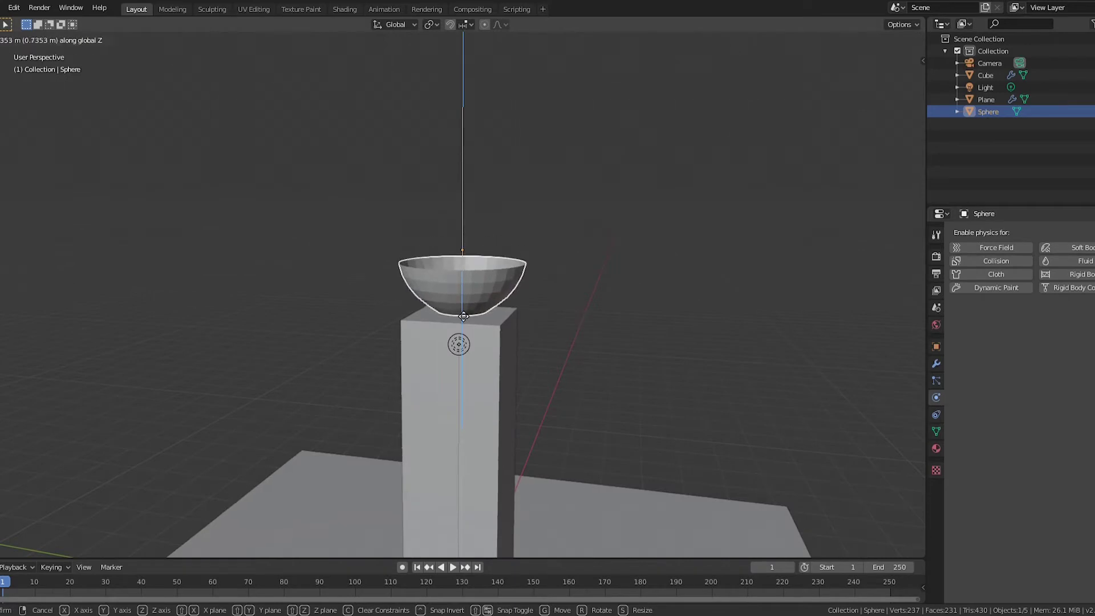
{"action": "left_click", "coordinate": [462, 317]}
{"action": "middle_click_drag", "start_coordinate": [457, 311], "coordinate": [456, 289]}
{"action": "left_click", "coordinate": [573, 337]}
{"action": "left_click", "coordinate": [456, 288]}
{"action": "middle_click_drag", "start_coordinate": [526, 302], "coordinate": [500, 331]}
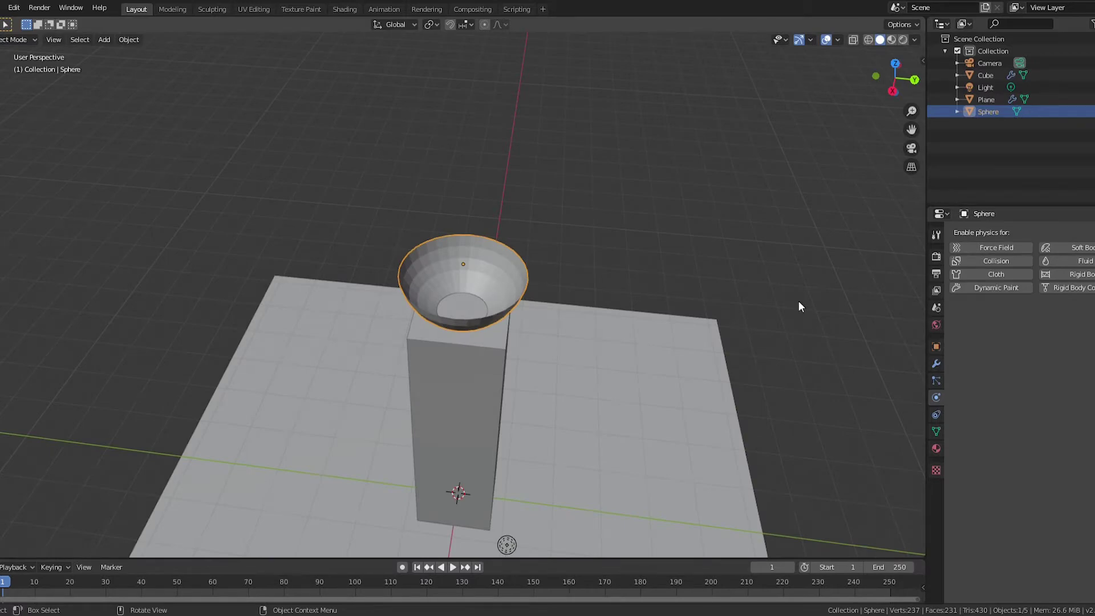
Enable Collision on the bowl, then add and apply a Subdivision Surface modifier
{"action": "left_click", "coordinate": [977, 262]}
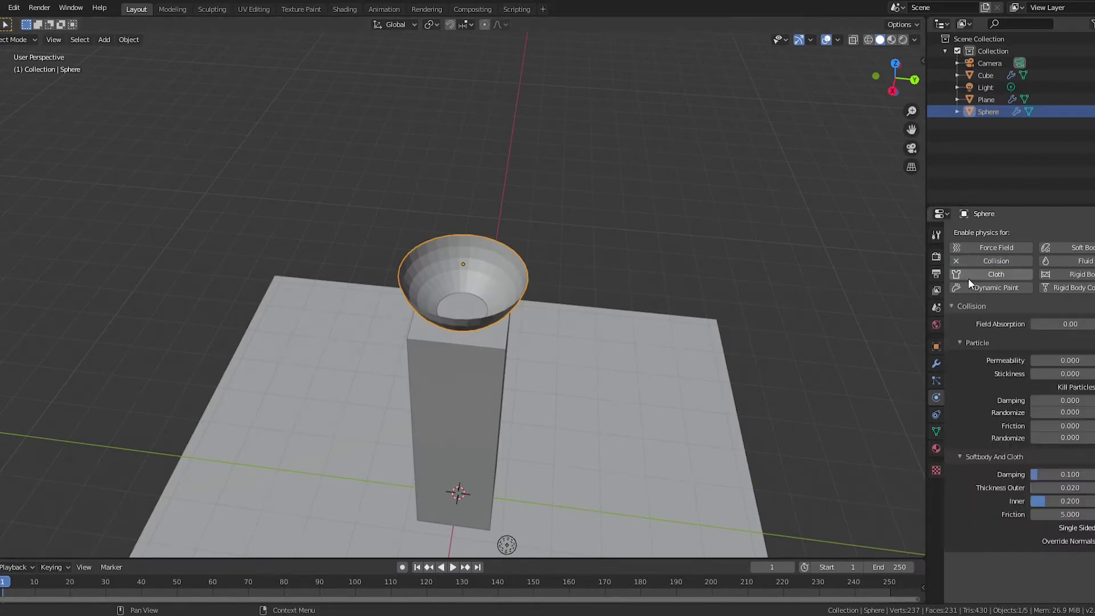
{"action": "left_click", "coordinate": [933, 365]}
{"action": "left_click", "coordinate": [1000, 233]}
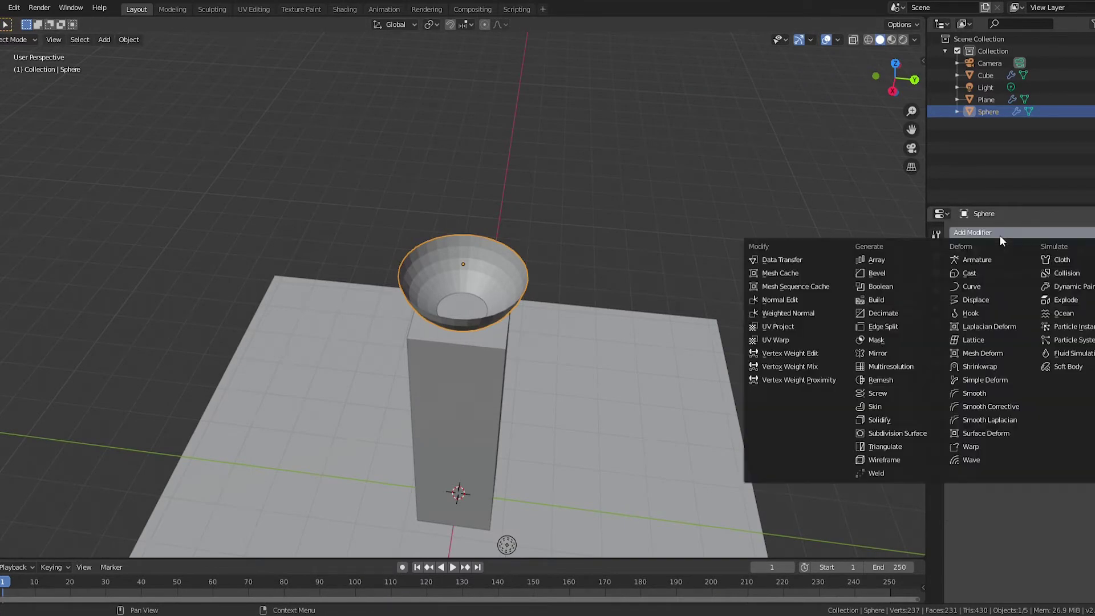
{"action": "left_click", "coordinate": [899, 431]}
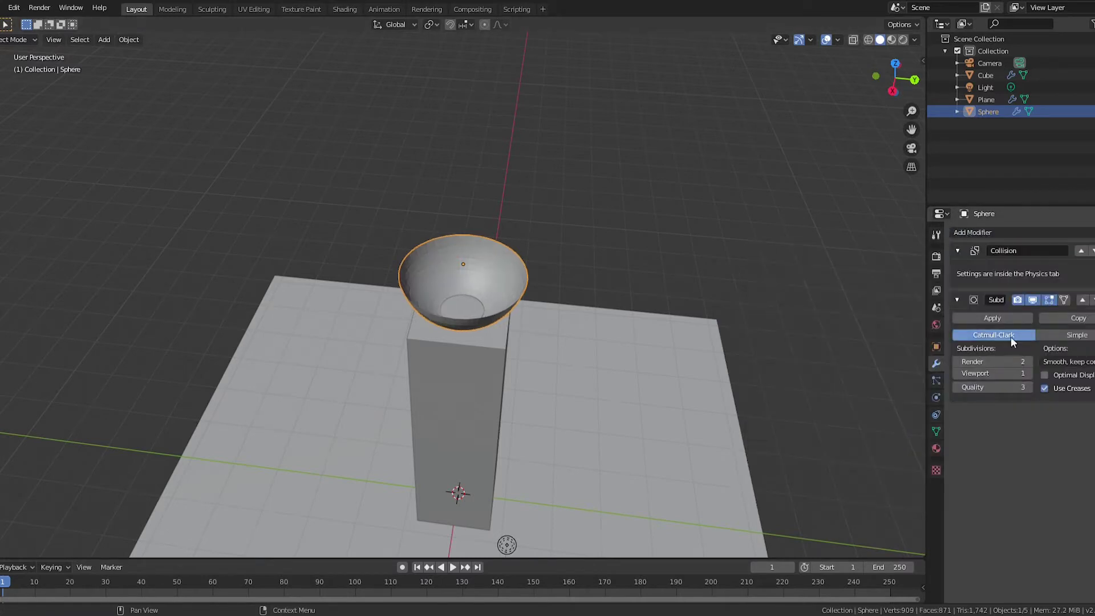
{"action": "left_click", "coordinate": [1008, 319]}
Shade the bowl smooth and frame the view on it
{"action": "left_click", "coordinate": [129, 39]}
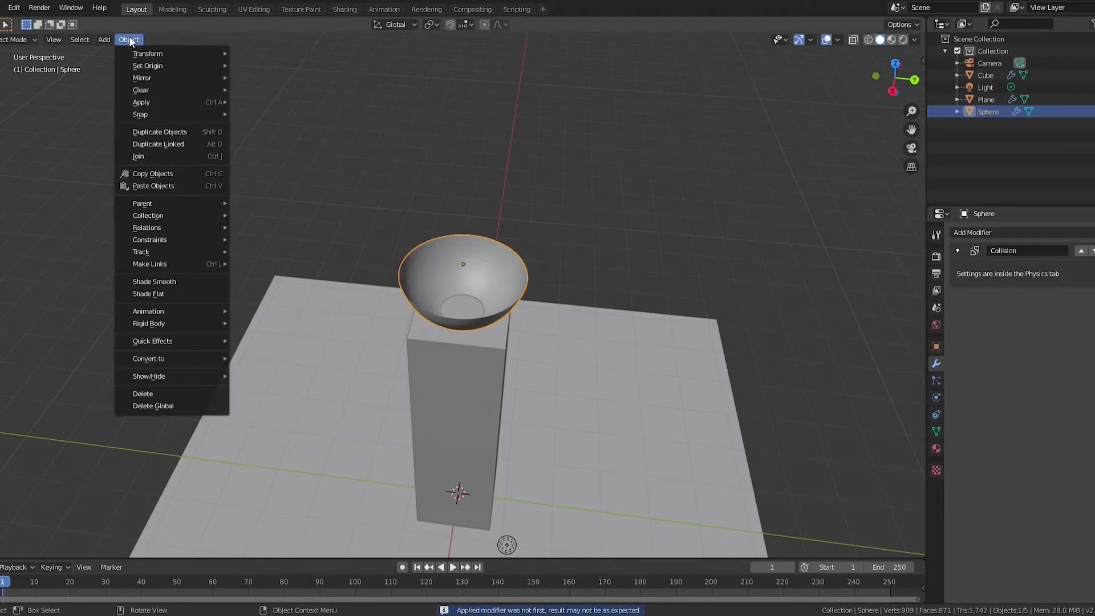
{"action": "left_click", "coordinate": [173, 282]}
{"action": "key", "text": "KP_Decimal"}
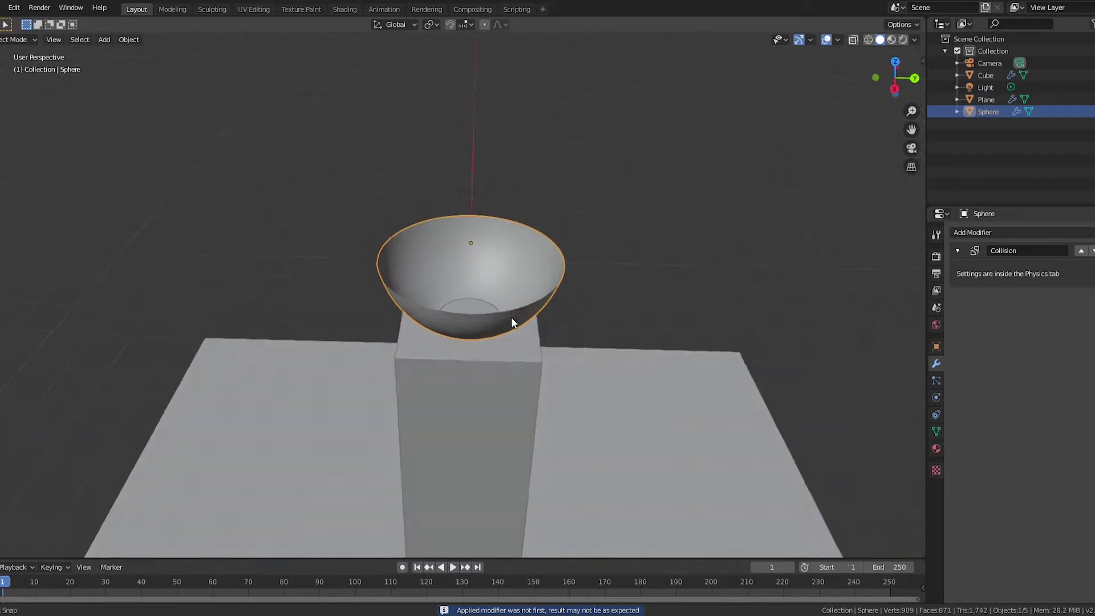
{"action": "middle_click_drag", "start_coordinate": [511, 322], "coordinate": [536, 294]}
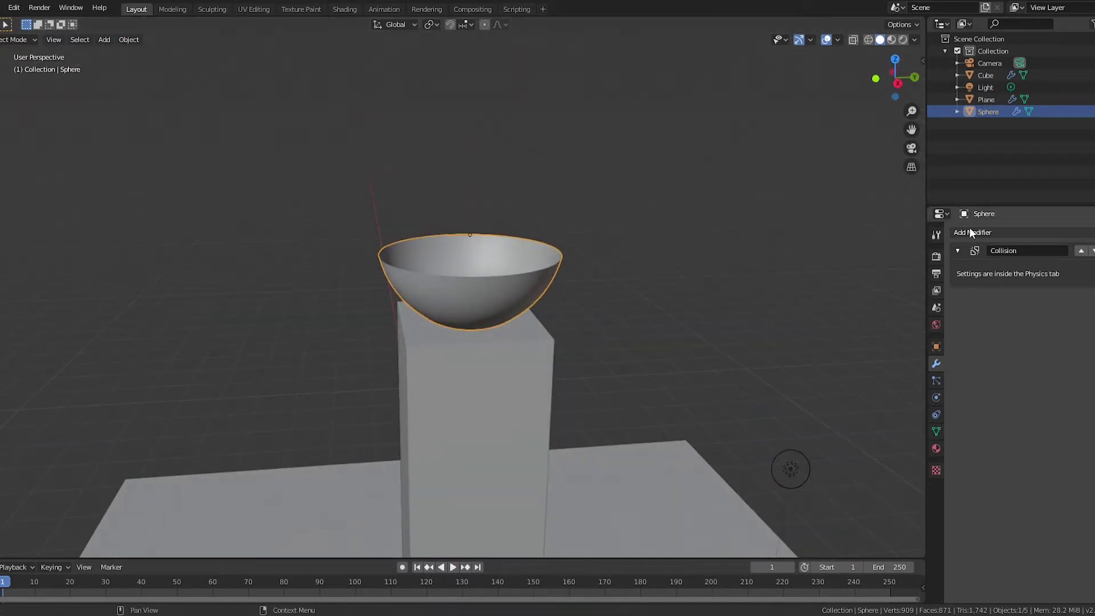
Add a Solidify modifier with 0.06 m thickness to the bowl and apply it
{"action": "left_click", "coordinate": [983, 237]}
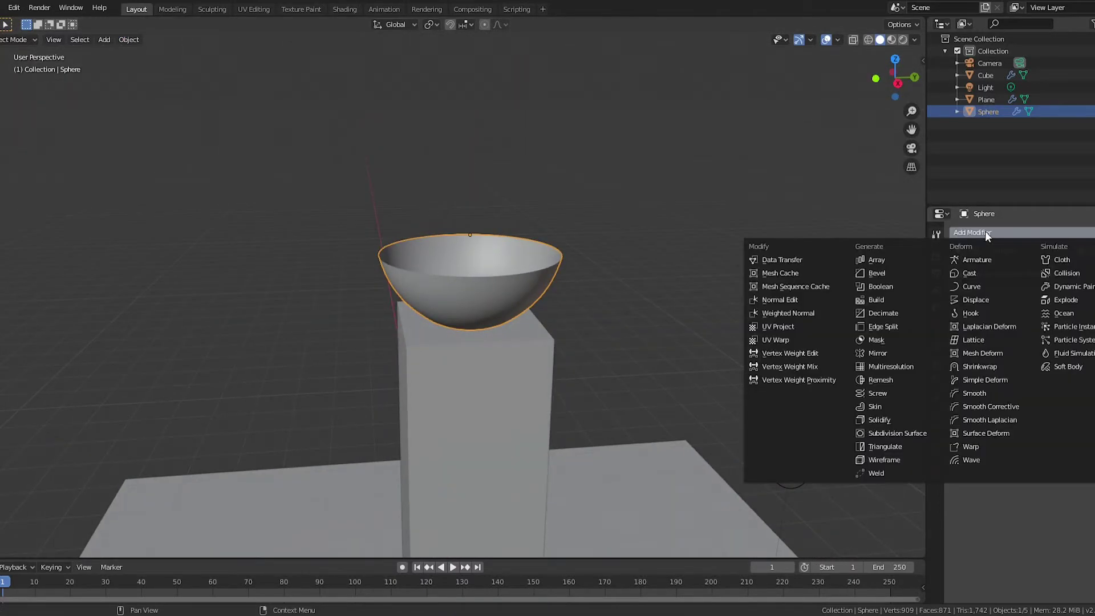
{"action": "left_click", "coordinate": [912, 422]}
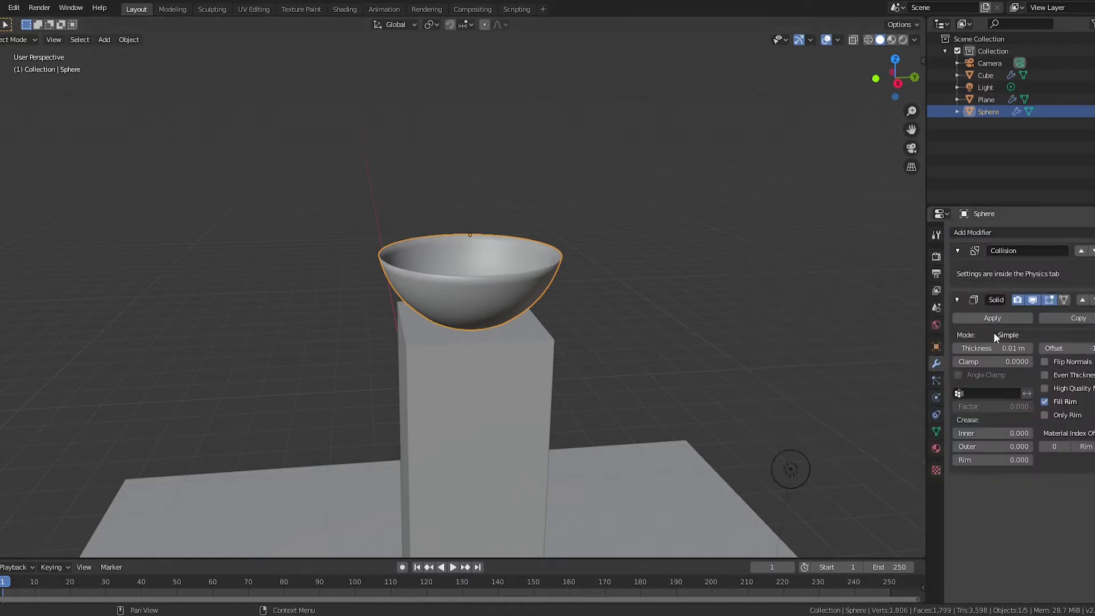
{"action": "left_click", "coordinate": [998, 349]}
{"action": "key", "text": "BackSpace"}
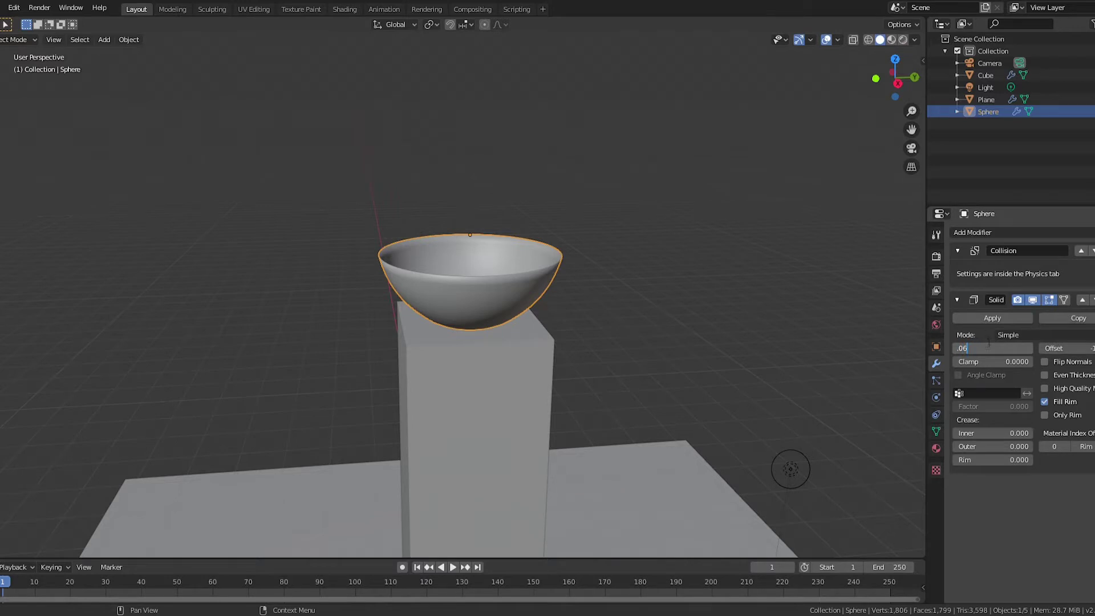
{"action": "type", "text": ".06"}
{"action": "key", "text": "Return"}
{"action": "left_click", "coordinate": [966, 321]}
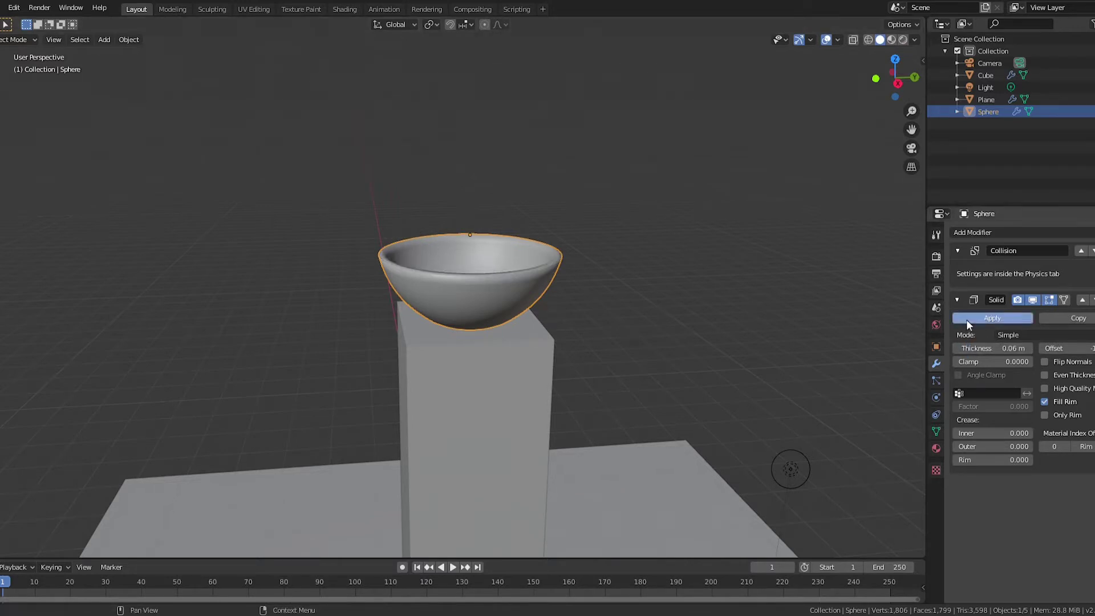
{"action": "middle_click_drag", "start_coordinate": [783, 344], "coordinate": [407, 276]}
{"action": "scroll", "coordinate": [561, 346], "scroll_direction": "up", "scroll_amount": 3}
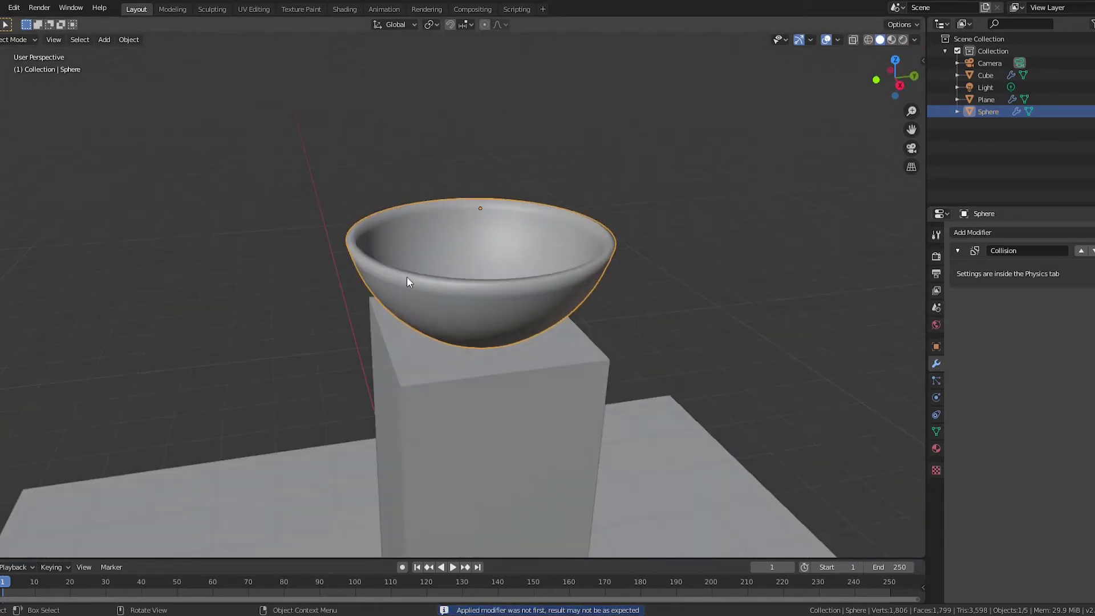
{"action": "middle_click_drag", "start_coordinate": [702, 261], "coordinate": [591, 366]}
{"action": "scroll", "coordinate": [611, 243], "scroll_direction": "down", "scroll_amount": 4}
{"action": "scroll", "coordinate": [635, 285], "scroll_direction": "down", "scroll_amount": 3}
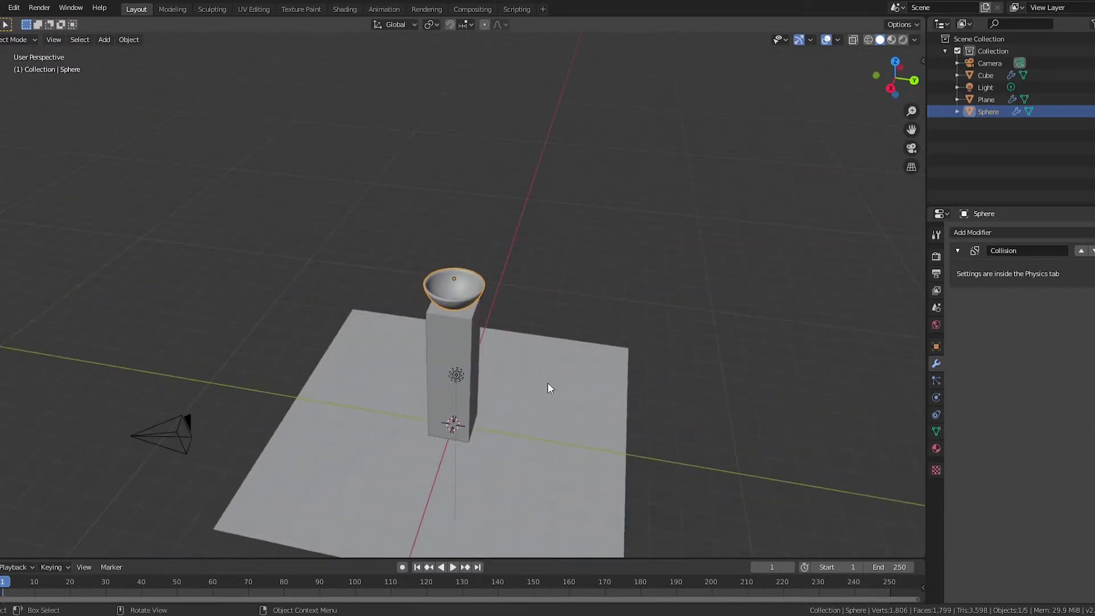
Add a new plane and raise it along Z above the bowl
{"action": "key", "text": "shift+a"}
{"action": "mouse_move", "coordinate": [547, 382]}
{"action": "left_click", "coordinate": [613, 378]}
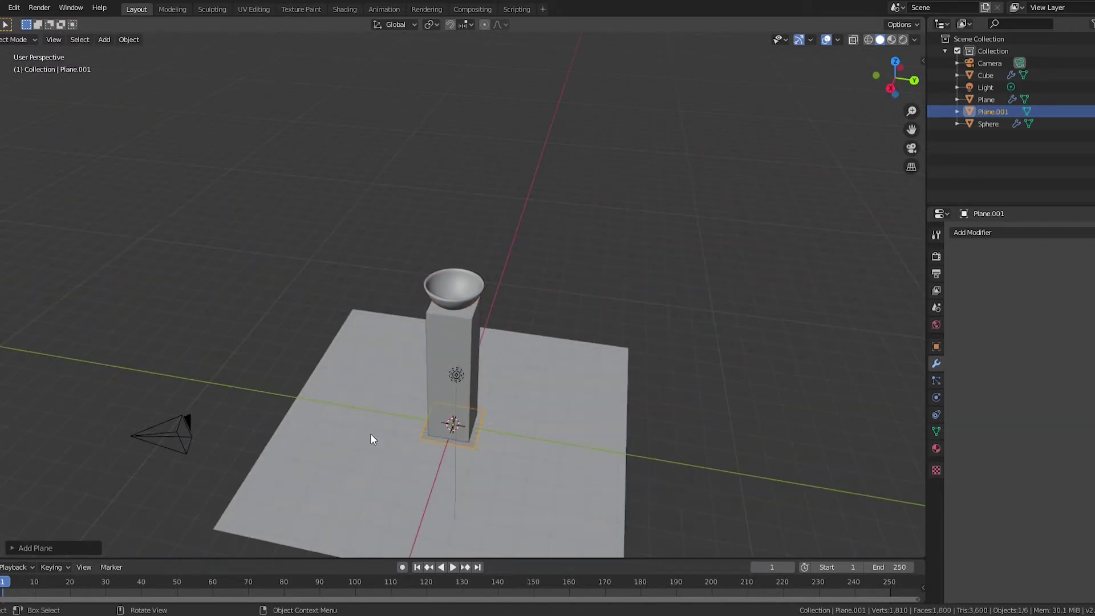
{"action": "key", "text": "g"}
{"action": "key", "text": "z"}
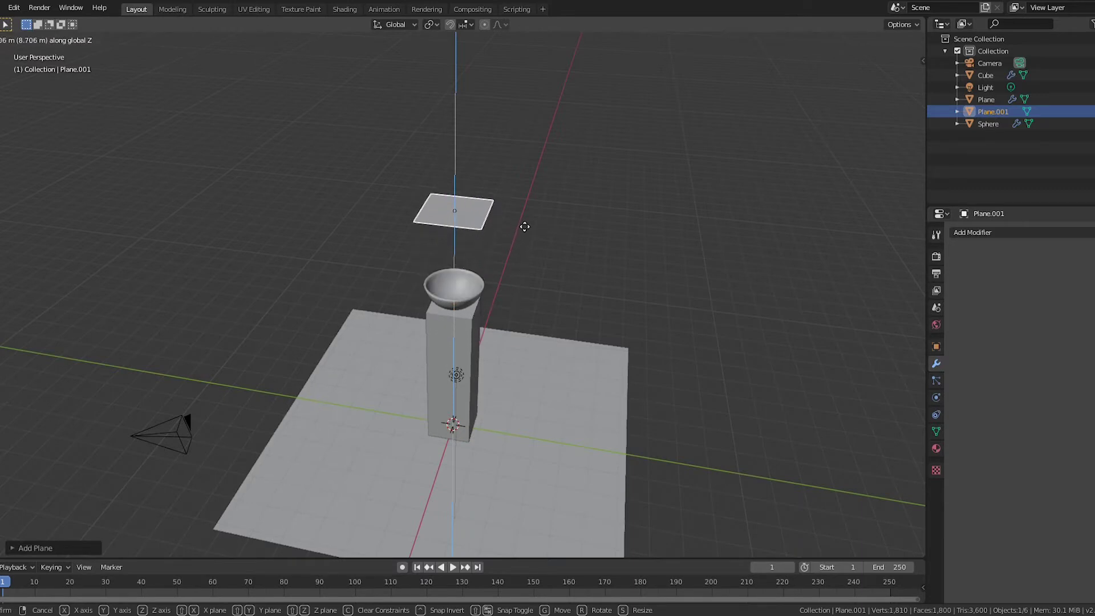
{"action": "left_click", "coordinate": [526, 229]}
{"action": "middle_click_drag", "start_coordinate": [532, 255], "coordinate": [571, 234]}
Stretch the plane along X and Y into a long rectangle
{"action": "key", "text": "s"}
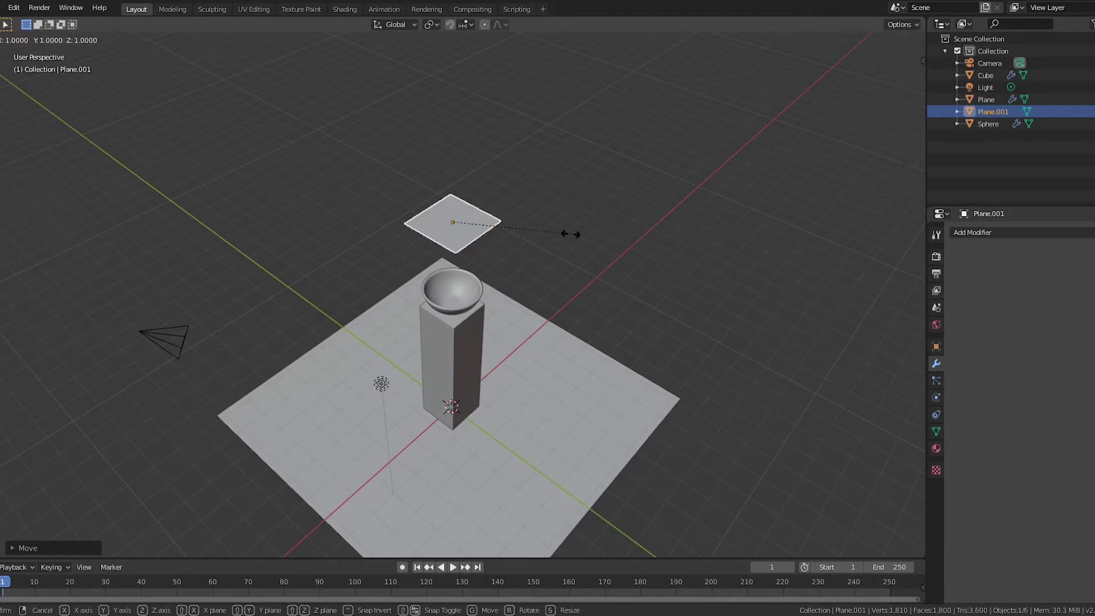
{"action": "key", "text": "x"}
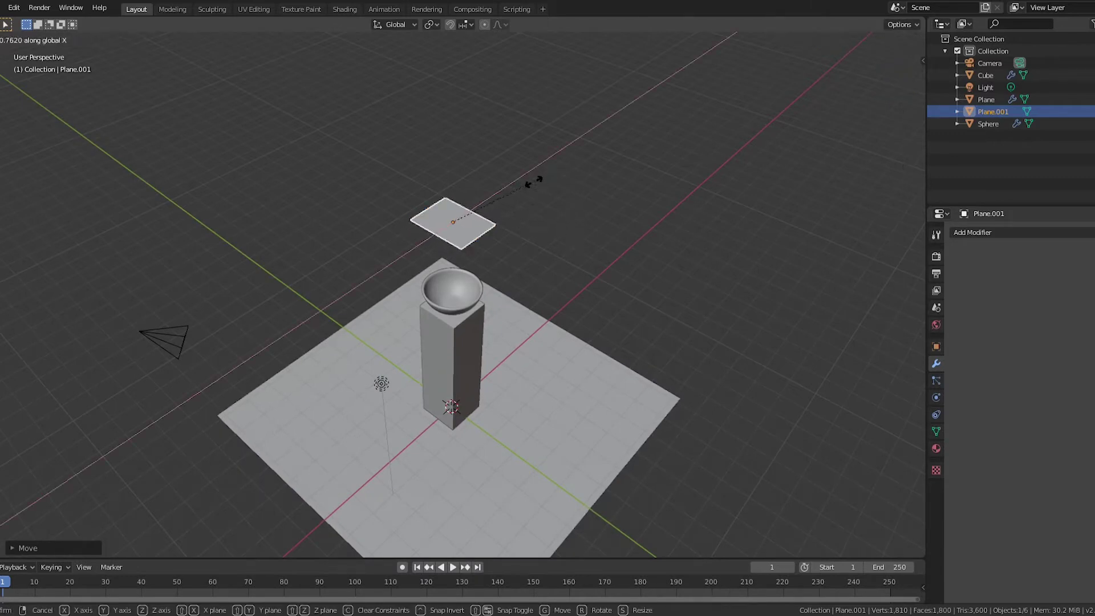
{"action": "left_click", "coordinate": [546, 197]}
{"action": "middle_click_drag", "start_coordinate": [548, 206], "coordinate": [521, 228]}
{"action": "key", "text": "s"}
{"action": "key", "text": "y"}
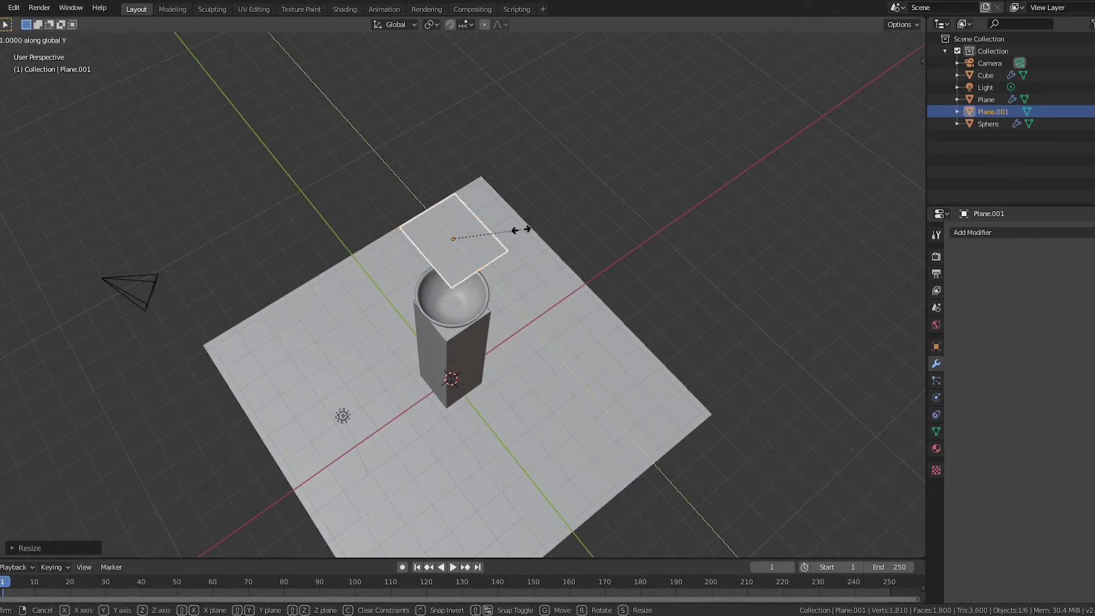
{"action": "left_click", "coordinate": [576, 278]}
{"action": "middle_click_drag", "start_coordinate": [577, 277], "coordinate": [587, 279]}
Move the rectangle along Y in top view to centre it over the bowl
{"action": "key", "text": "g"}
{"action": "key", "text": "y"}
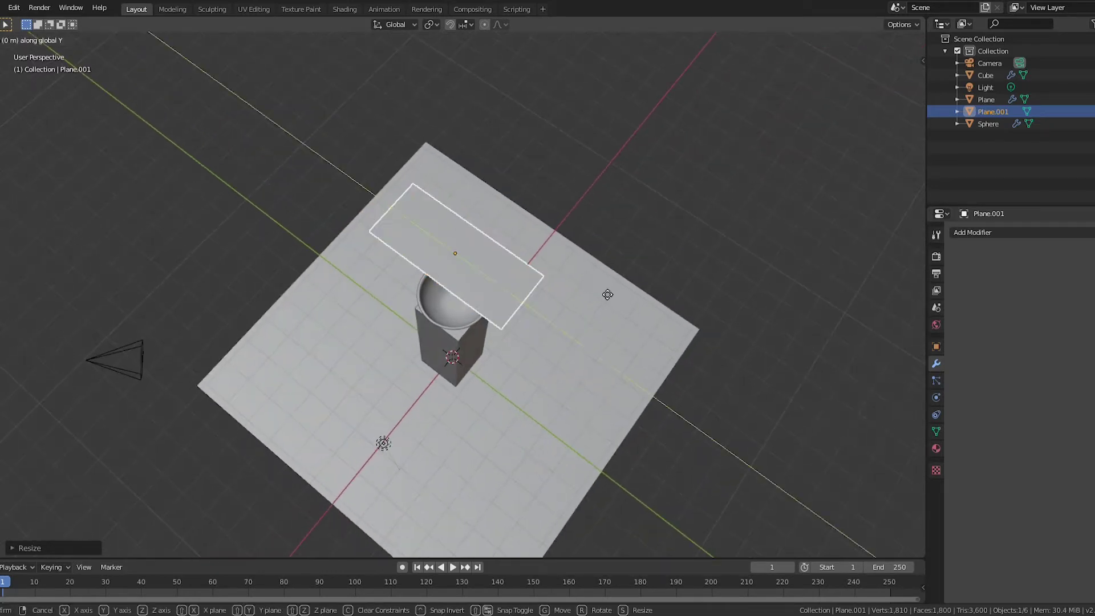
{"action": "left_click", "coordinate": [656, 319]}
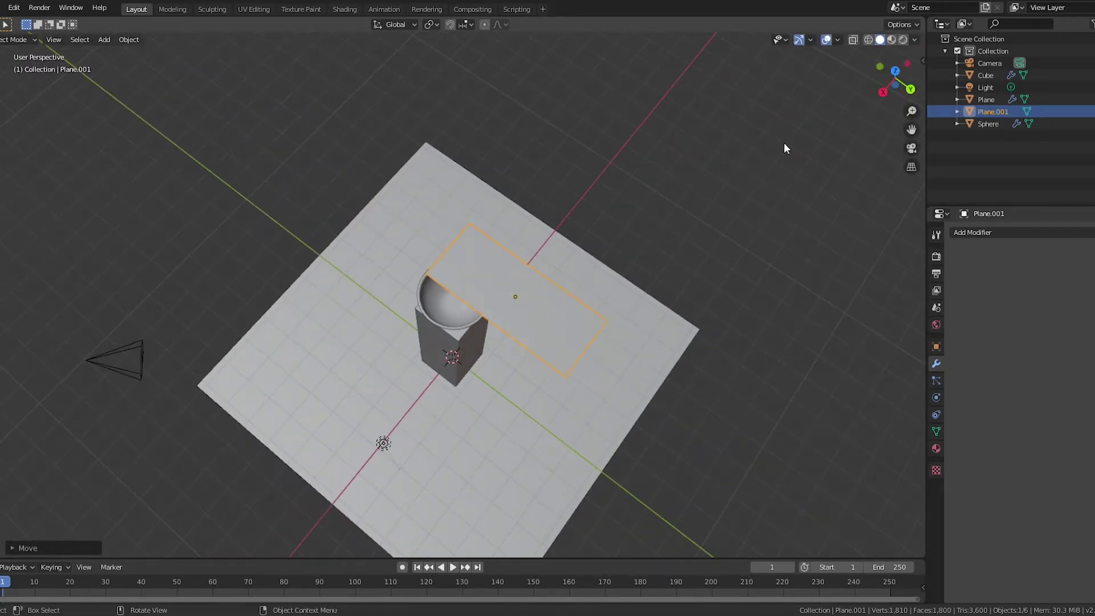
{"action": "left_click", "coordinate": [897, 74]}
{"action": "key", "text": "g"}
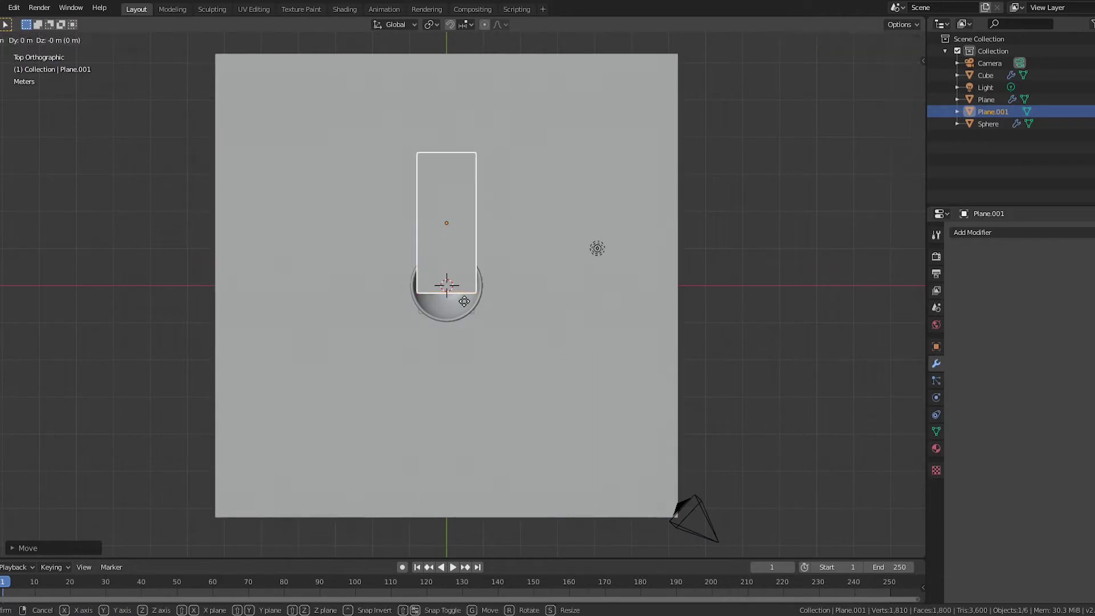
{"action": "key", "text": "y"}
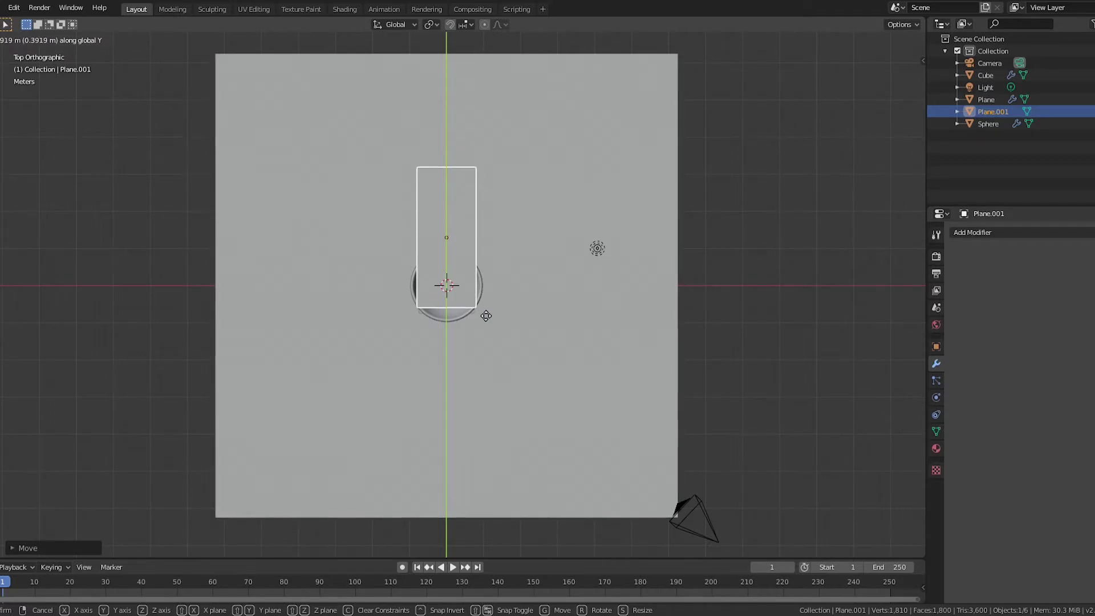
{"action": "left_click", "coordinate": [483, 314]}
{"action": "middle_click_drag", "start_coordinate": [570, 319], "coordinate": [686, 313]}
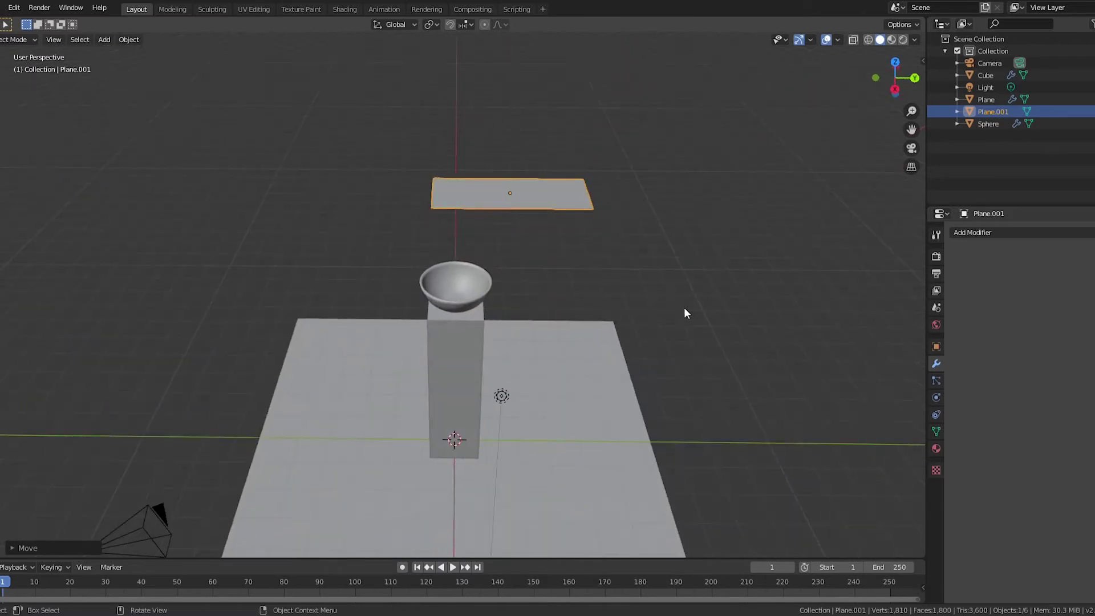
Make the plane a Cloth simulation with 12 quality steps
{"action": "left_click", "coordinate": [937, 398]}
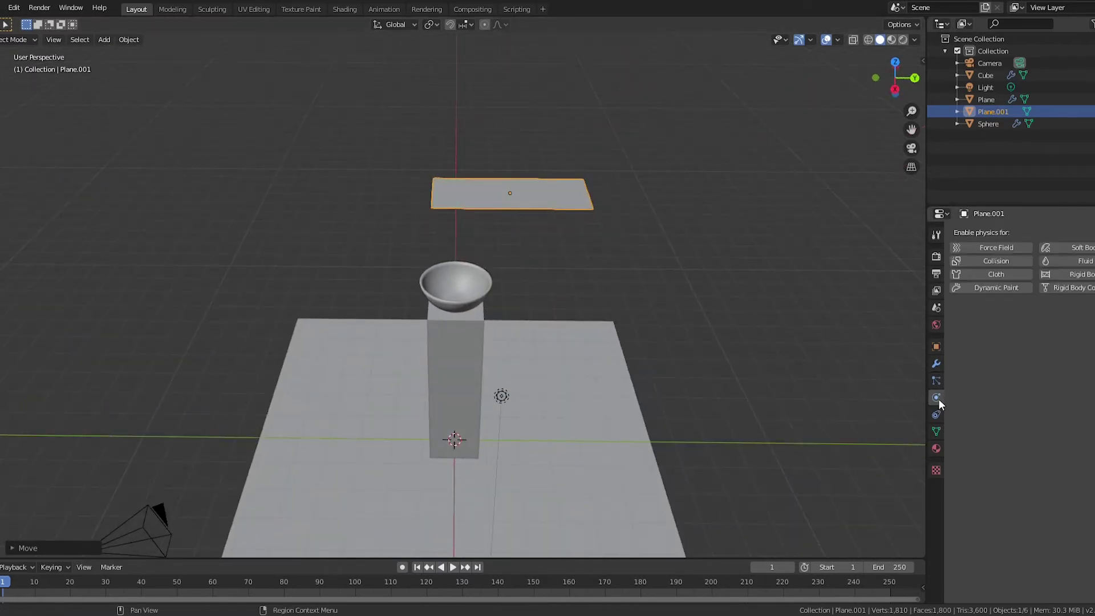
{"action": "left_click", "coordinate": [975, 274]}
{"action": "left_click", "coordinate": [1087, 326]}
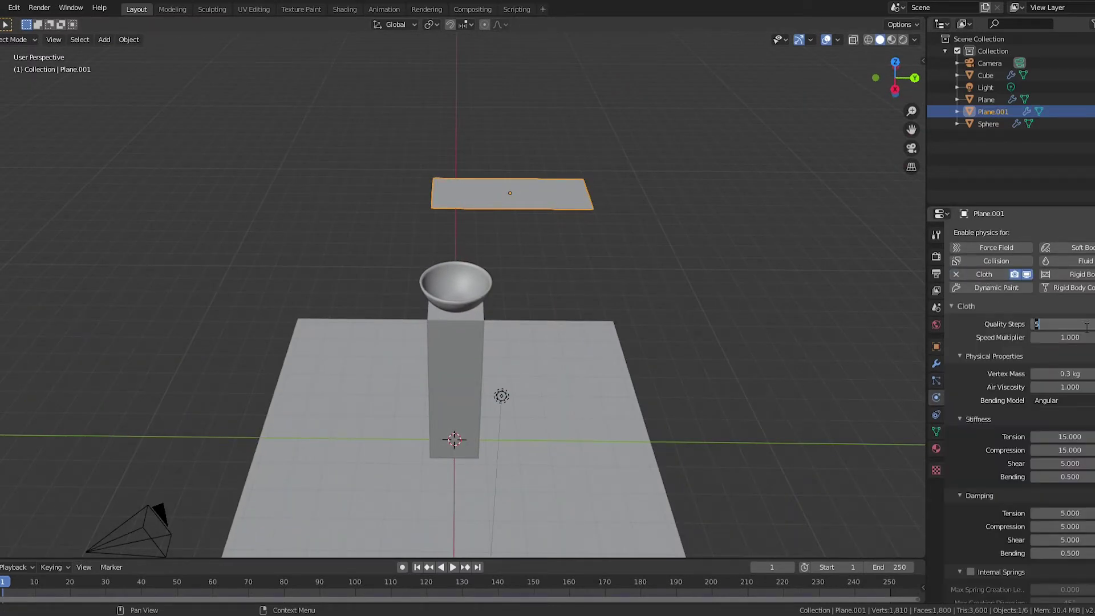
{"action": "key", "text": "Return"}
{"action": "left_click", "coordinate": [1022, 353]}
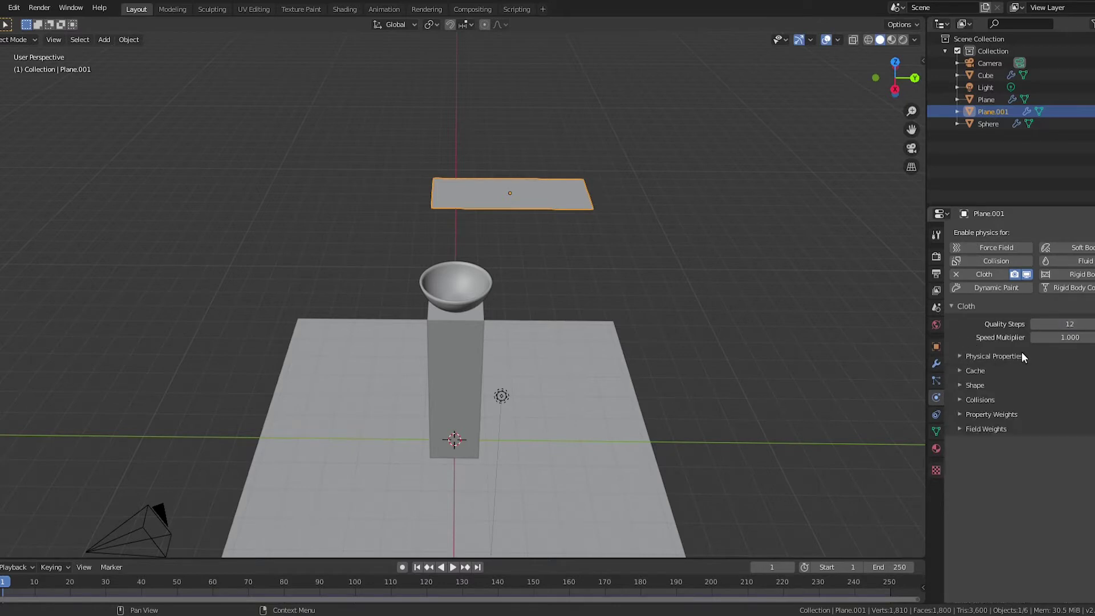
Turn on cloth Self Collisions and set collision Quality to 6
{"action": "left_click", "coordinate": [987, 399]}
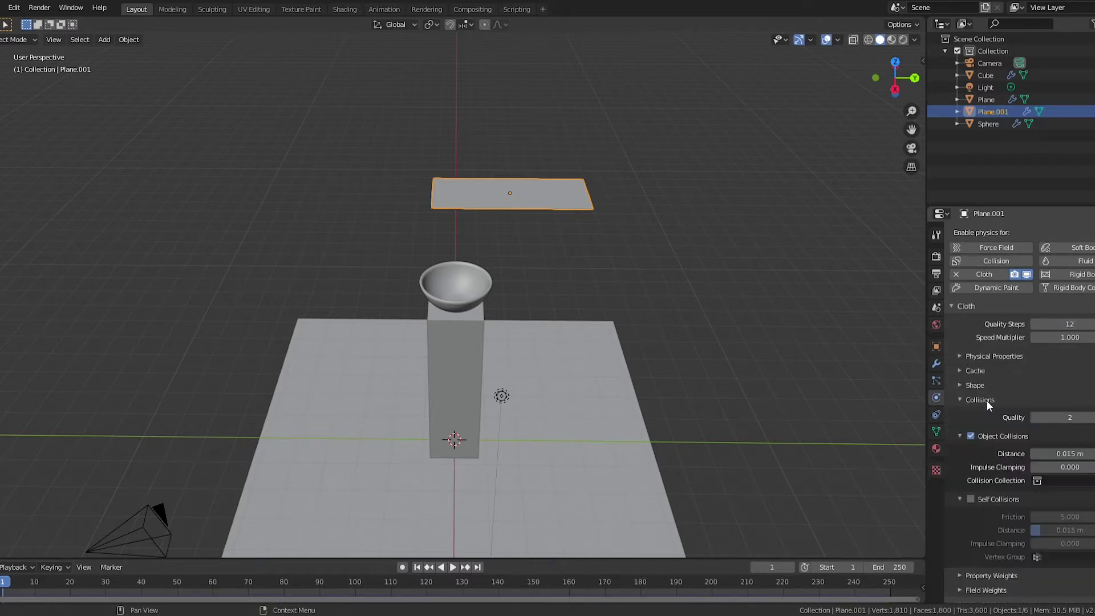
{"action": "left_click", "coordinate": [977, 499]}
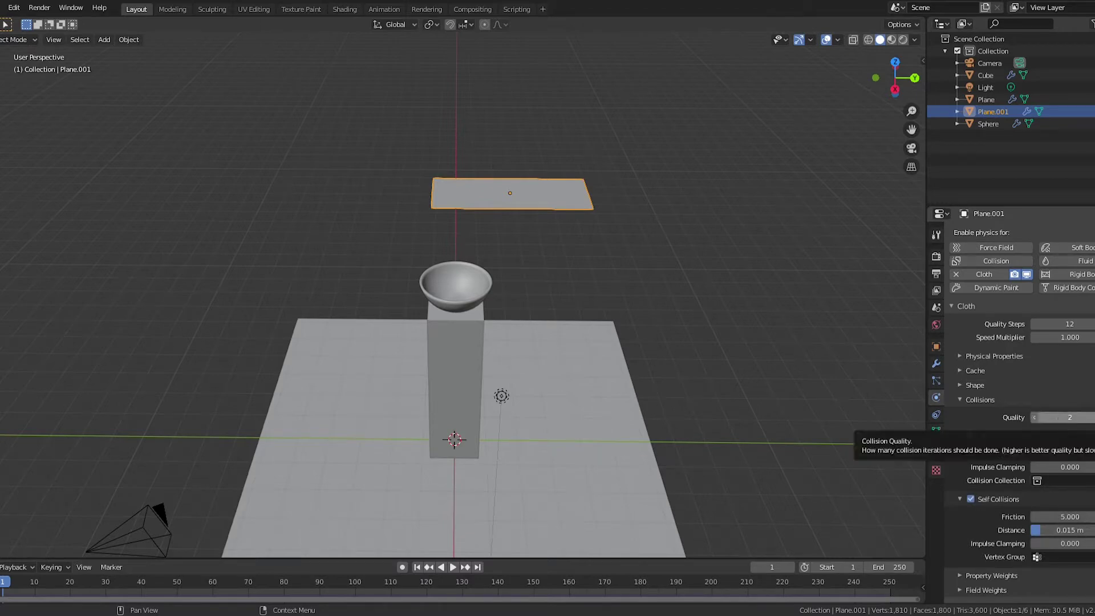
{"action": "left_click", "coordinate": [1056, 417]}
{"action": "type", "text": "6"}
{"action": "key", "text": "Return"}
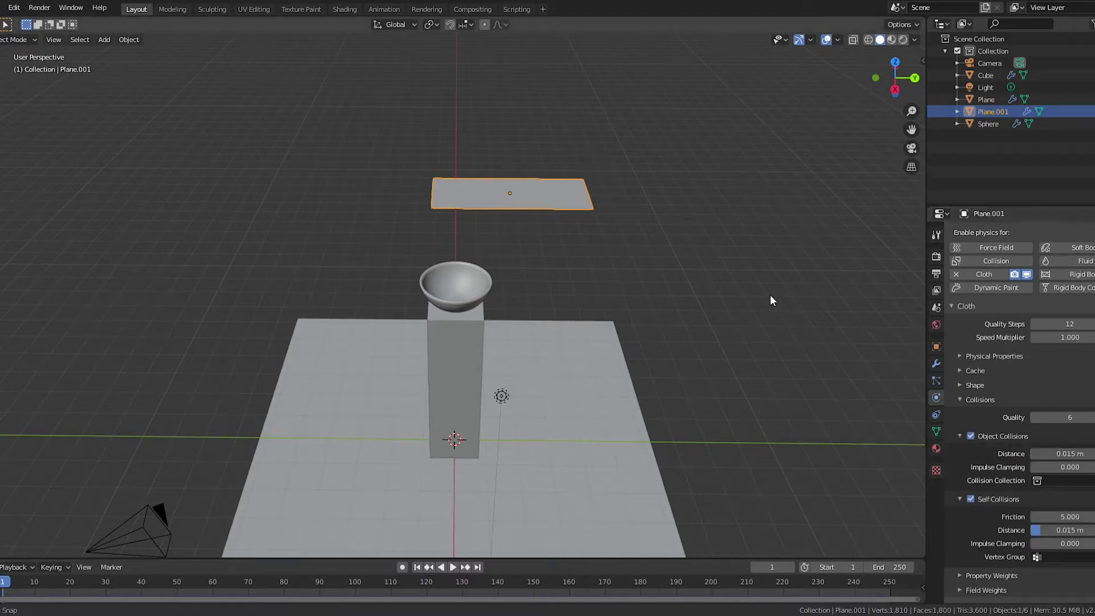
{"action": "middle_click_drag", "start_coordinate": [770, 294], "coordinate": [612, 243]}
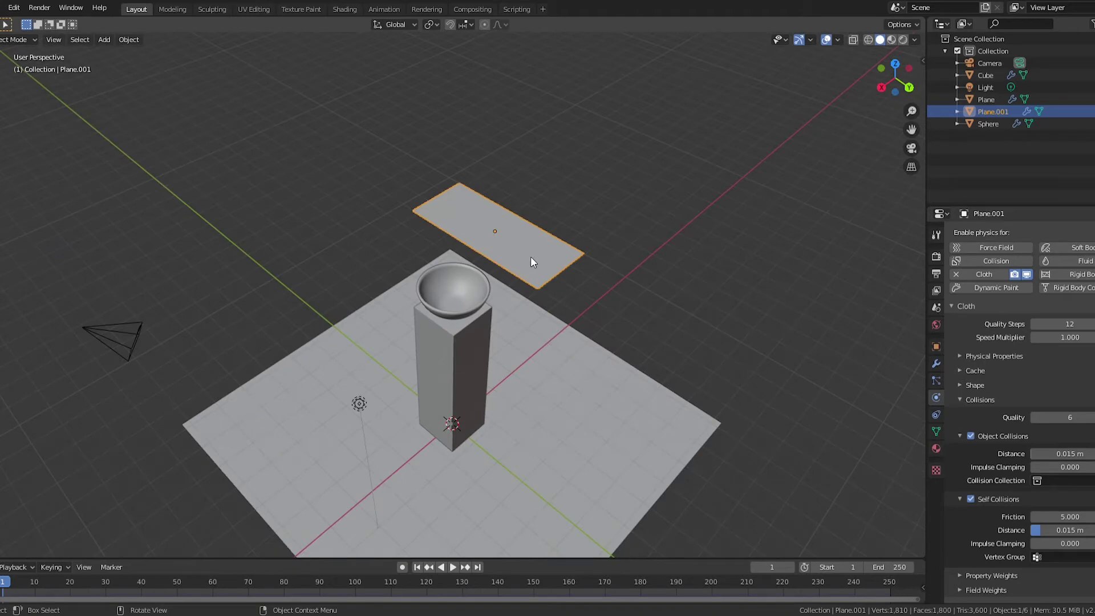
{"action": "key", "text": "Tab"}
Subdivide the cloth plane with 55 cuts, then return to Object Mode
{"action": "right_click", "coordinate": [516, 247]}
{"action": "left_click", "coordinate": [517, 247]}
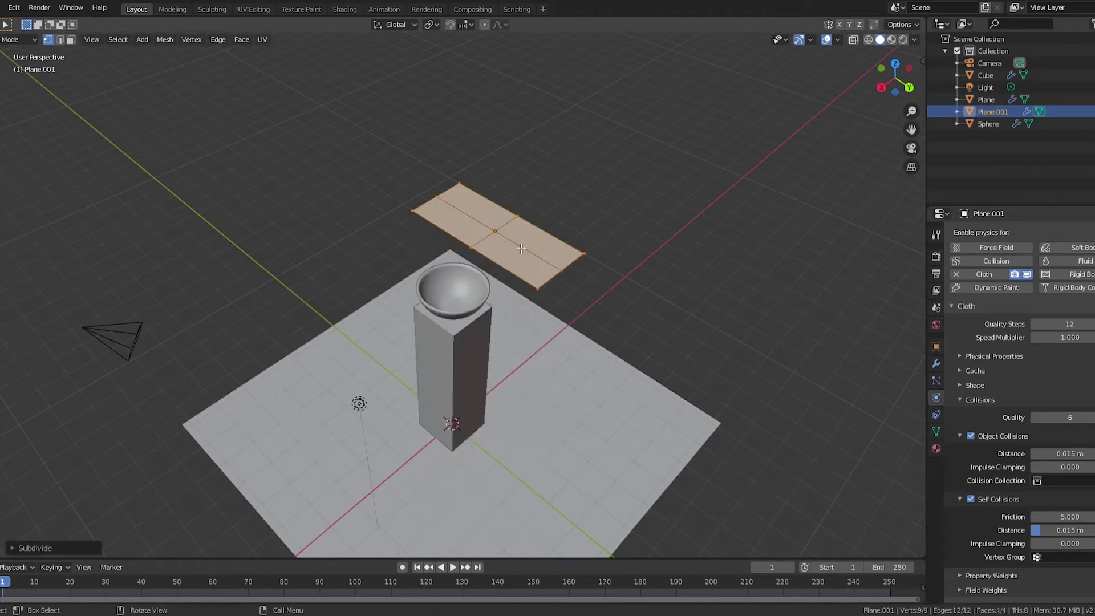
{"action": "left_click", "coordinate": [69, 550]}
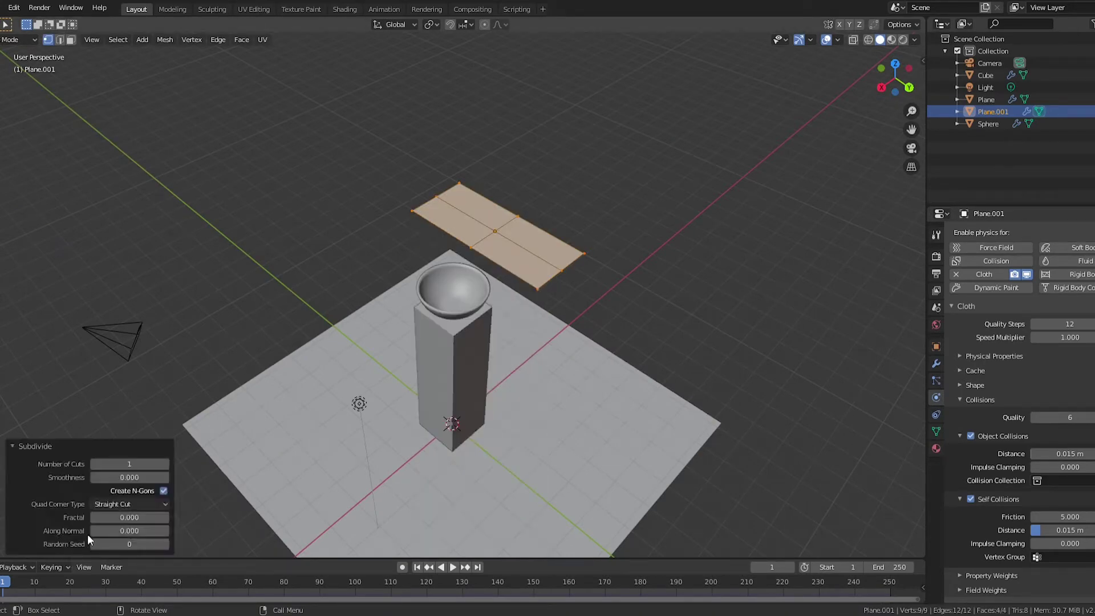
{"action": "left_click", "coordinate": [130, 465]}
{"action": "key", "text": "Return"}
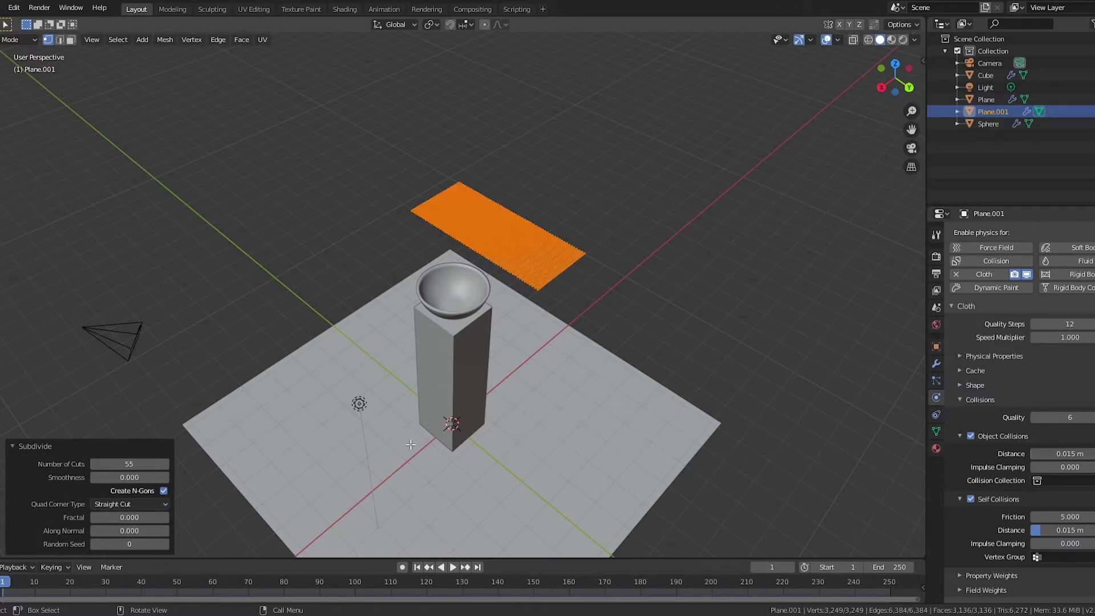
{"action": "left_click", "coordinate": [72, 449]}
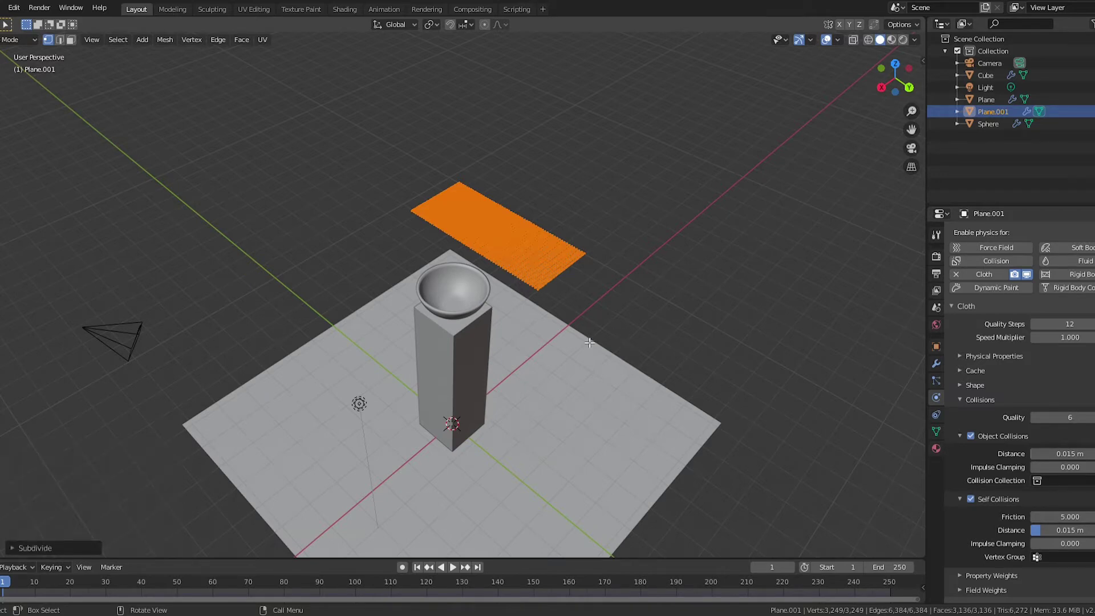
{"action": "middle_click_drag", "start_coordinate": [589, 342], "coordinate": [542, 258]}
{"action": "key", "text": "Tab"}
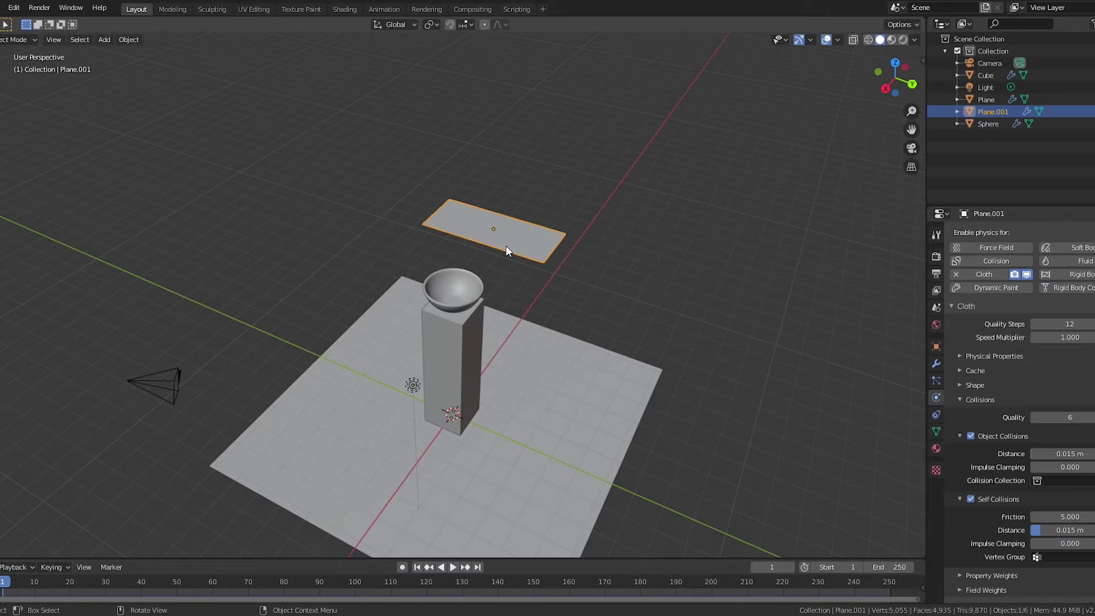
Set the scene's end frame to 90 and fit the timeline to the range
{"action": "left_click", "coordinate": [901, 566]}
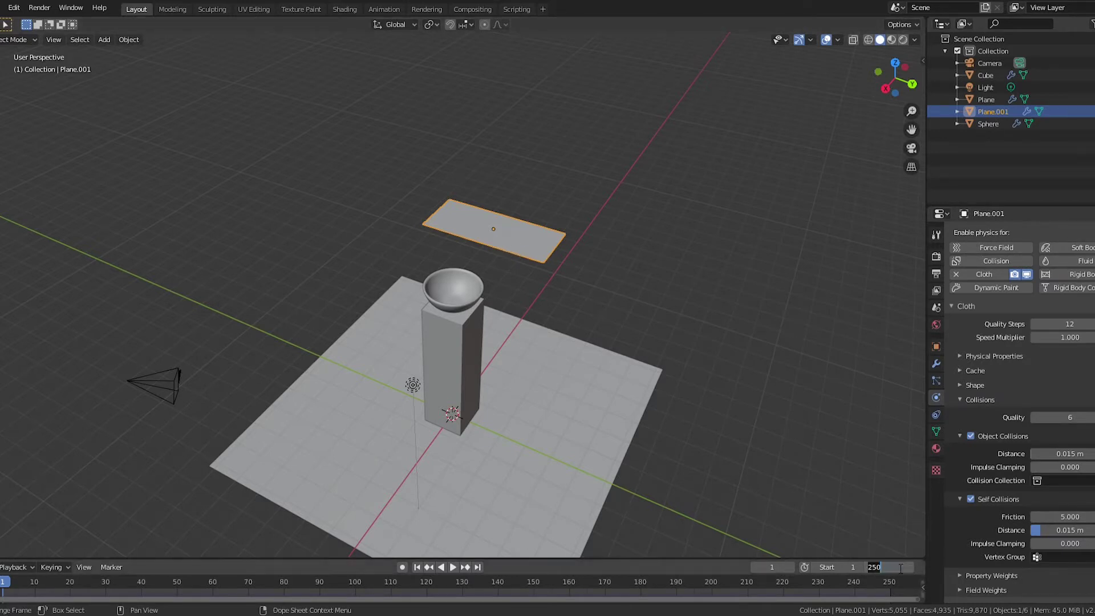
{"action": "type", "text": "90"}
{"action": "key", "text": "Return"}
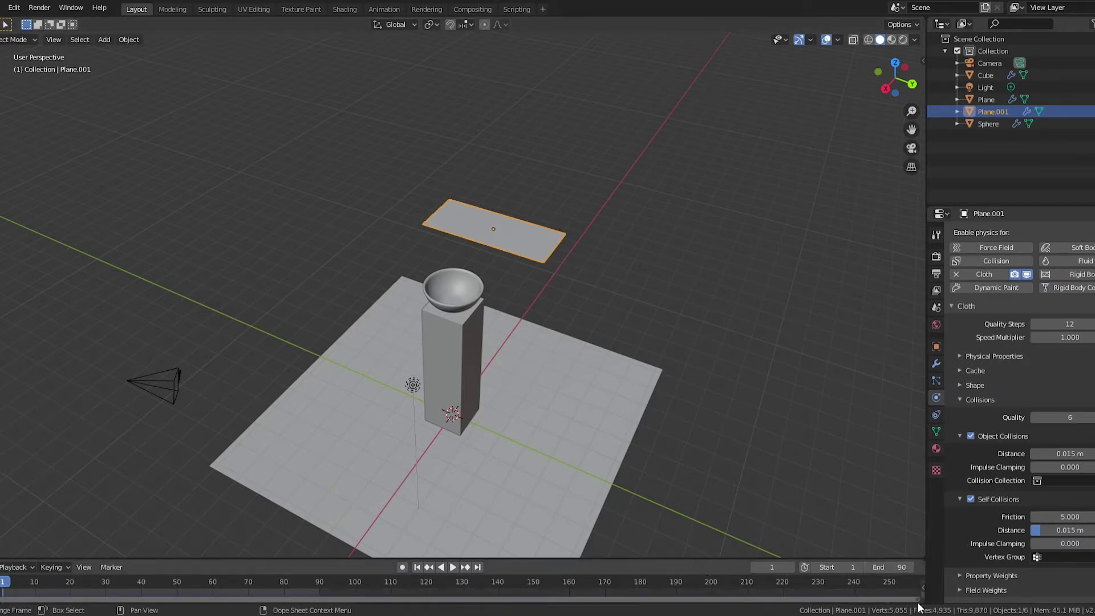
{"action": "key", "text": "Home"}
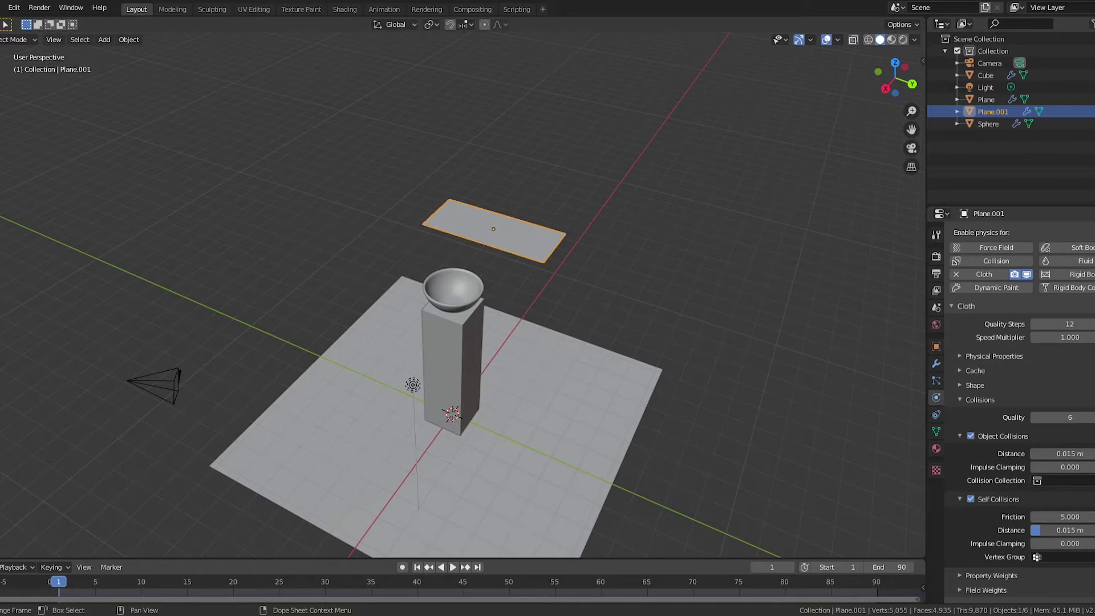
{"action": "middle_click_drag", "start_coordinate": [567, 451], "coordinate": [515, 282]}
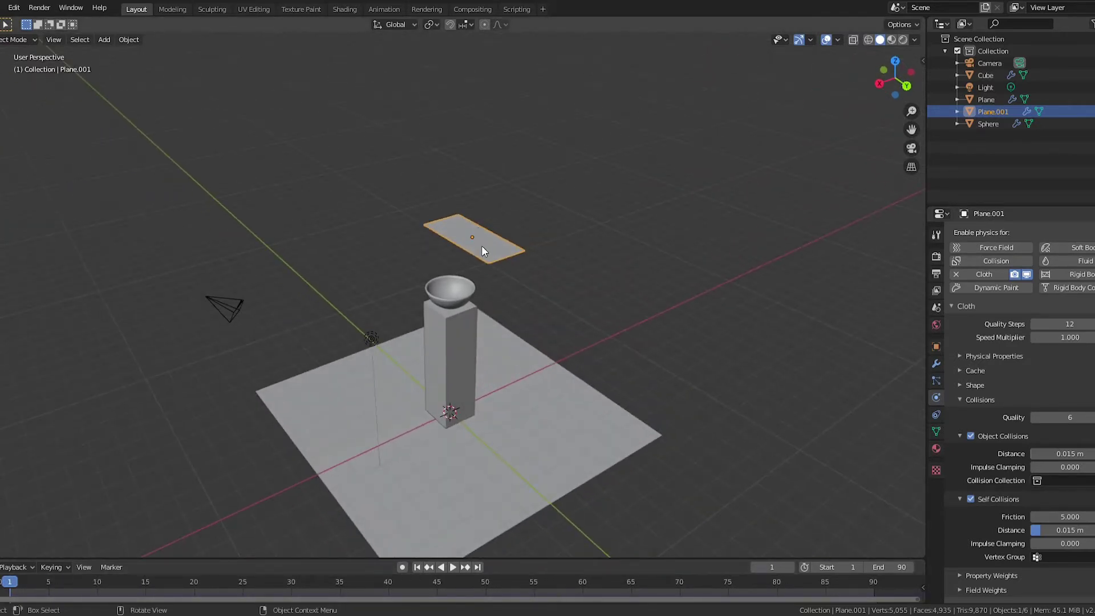
Set the cloth cache Simulation End to 90 and bake the simulation
{"action": "left_click", "coordinate": [973, 400]}
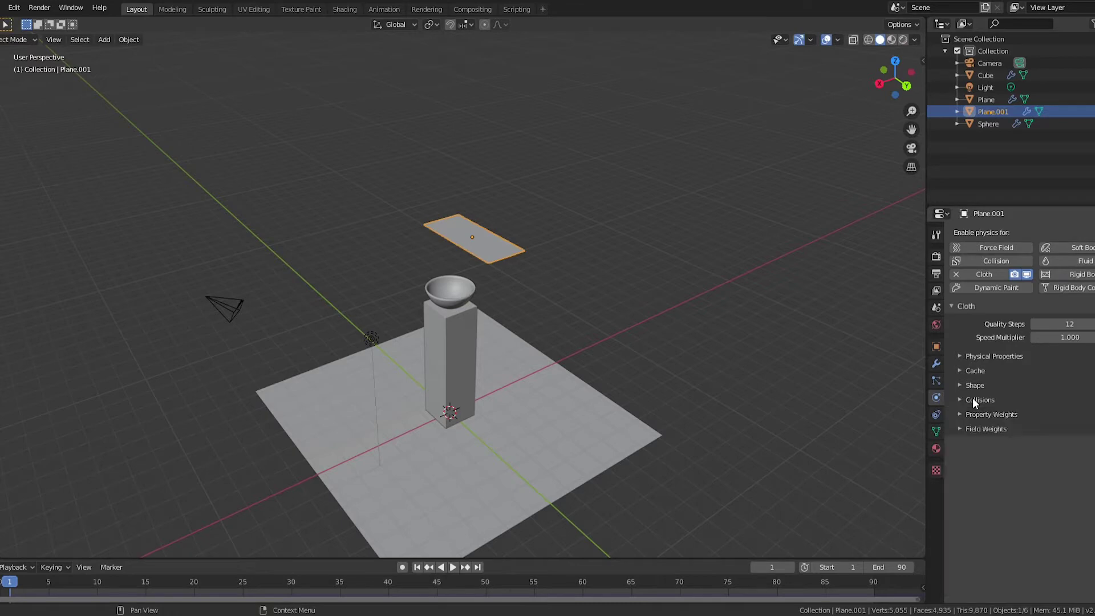
{"action": "left_click", "coordinate": [970, 369]}
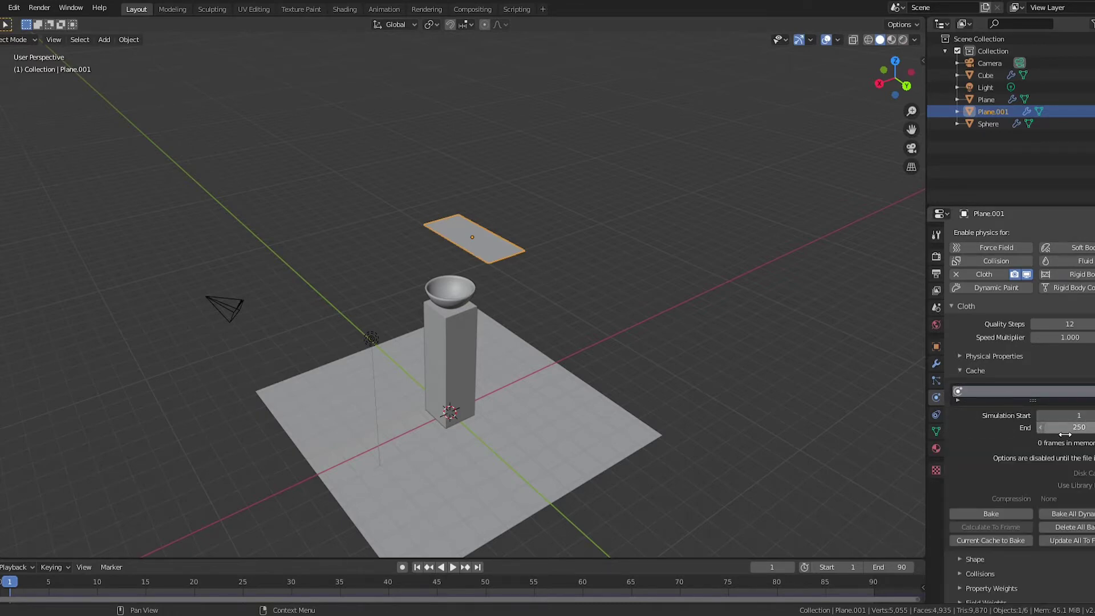
{"action": "left_click", "coordinate": [1083, 429]}
{"action": "type", "text": "90"}
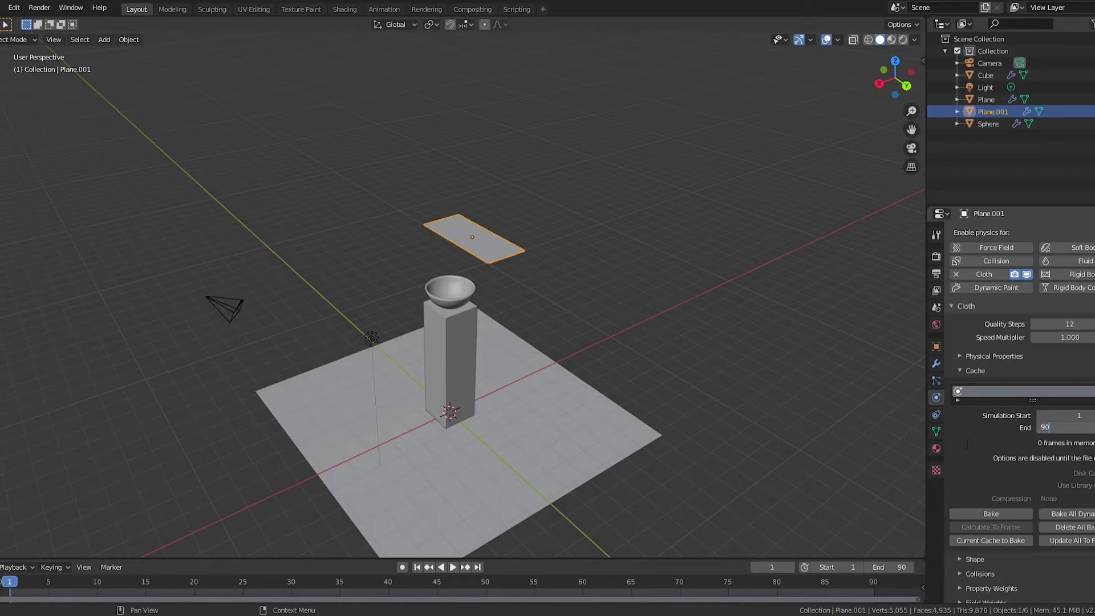
{"action": "key", "text": "Return"}
{"action": "left_click", "coordinate": [985, 514]}
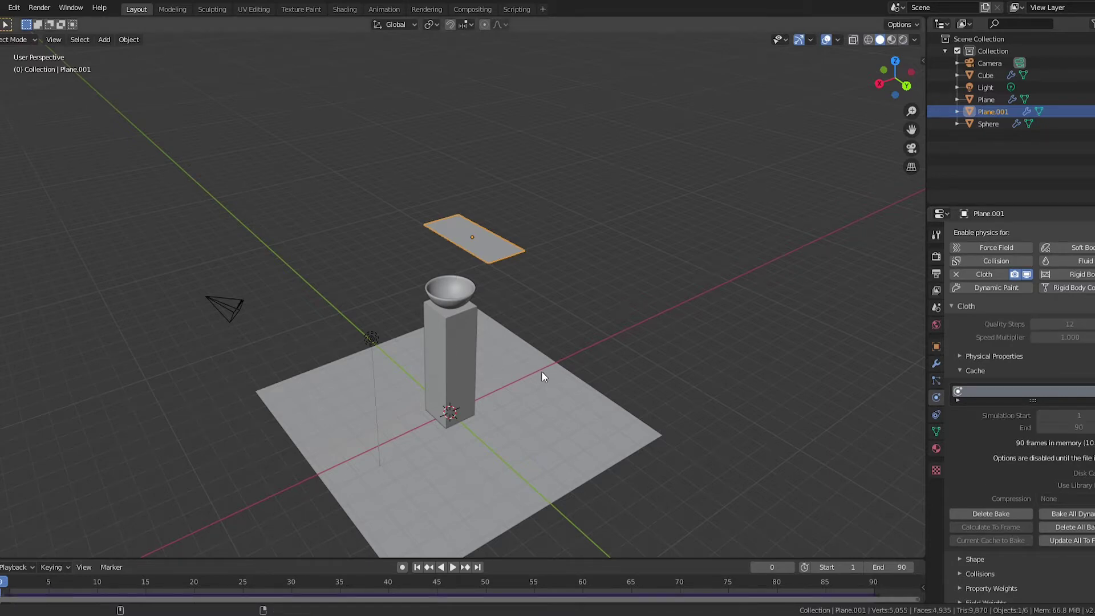
Preview the cloth falling, stop at frame 34, and save the project under a new name
{"action": "left_click", "coordinate": [452, 567]}
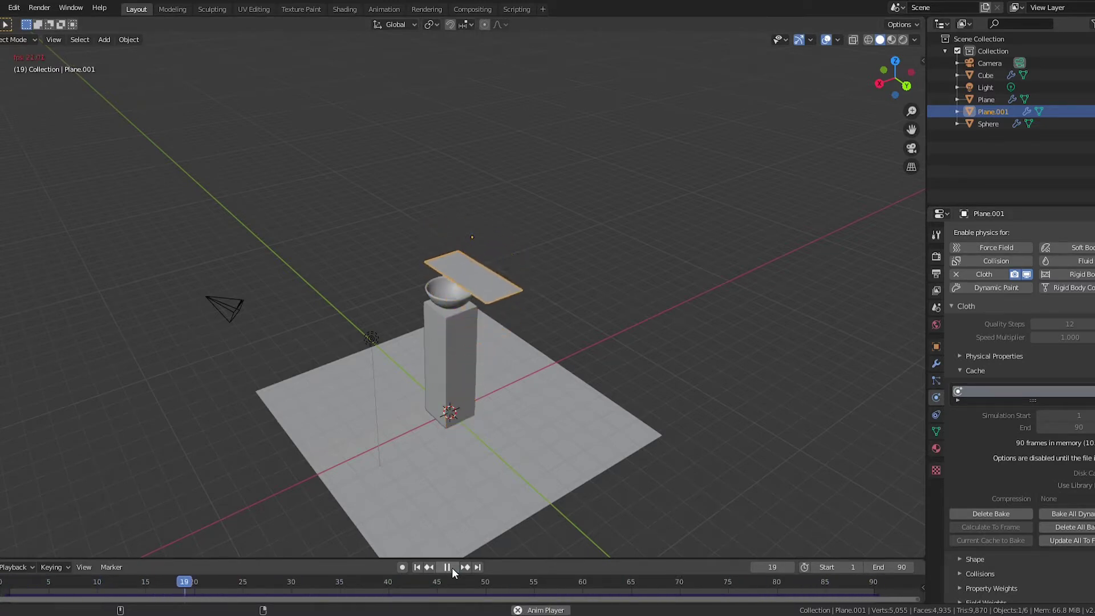
{"action": "left_click", "coordinate": [452, 567]}
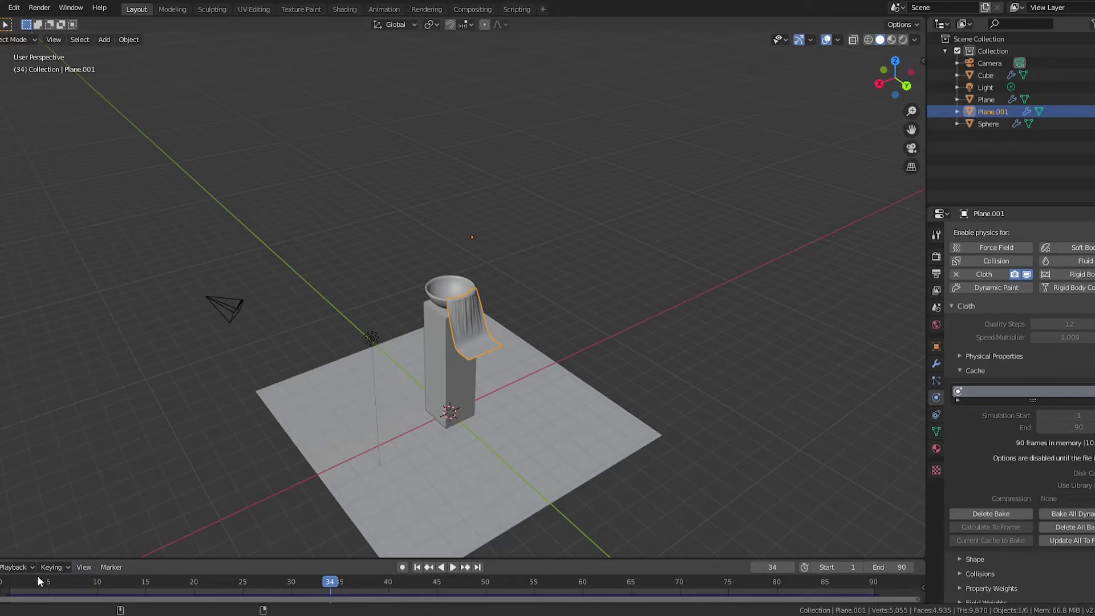
{"action": "left_click", "coordinate": [3, 8]}
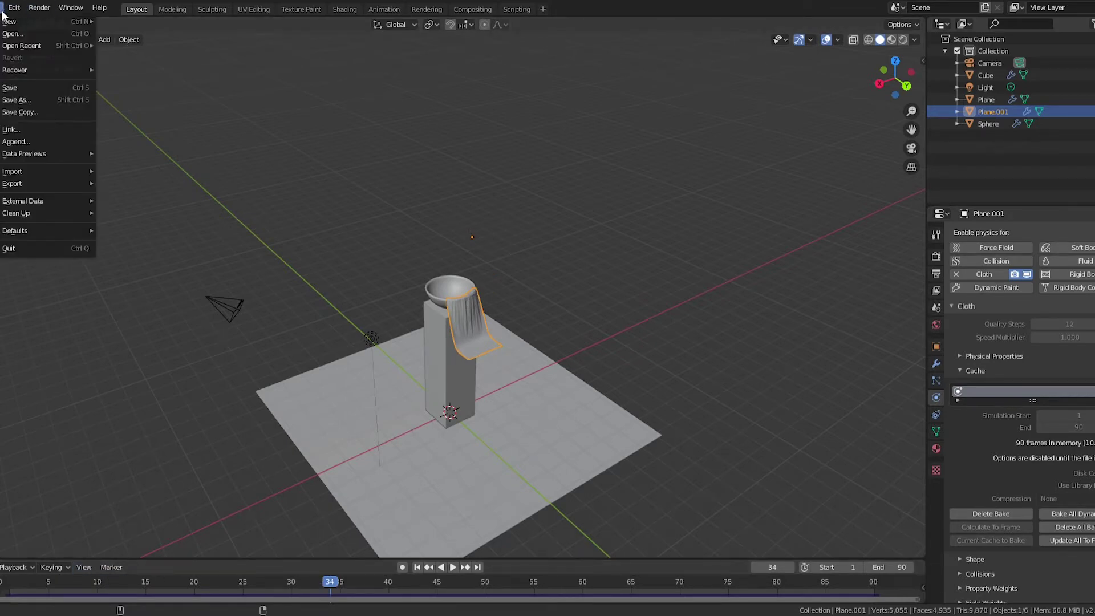
{"action": "left_click", "coordinate": [22, 103]}
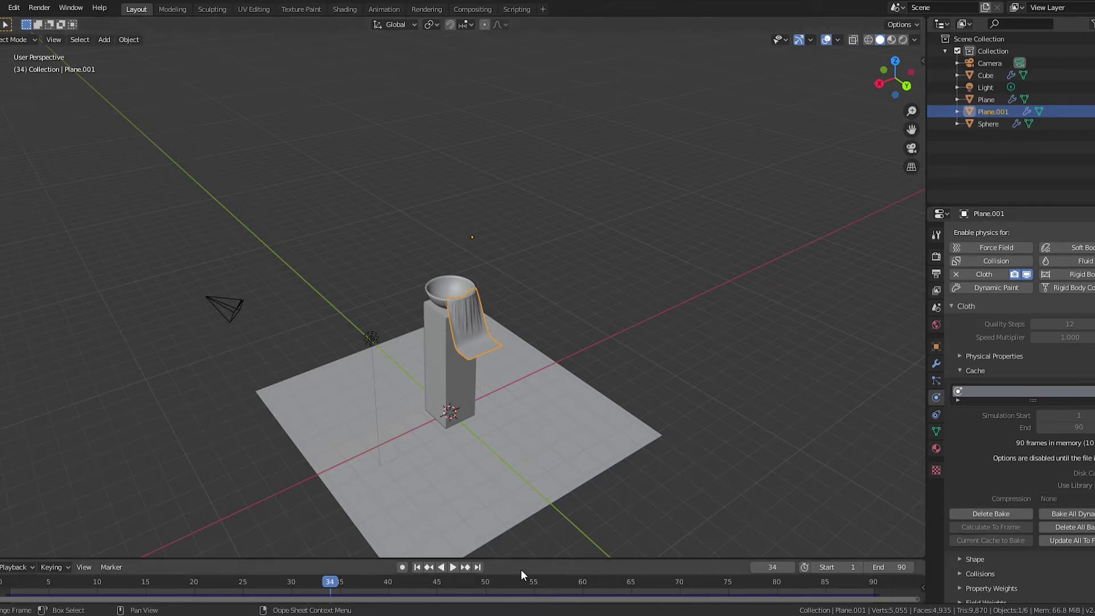
Replay and scrub the cloth simulation from a new angle, stopping at frame 28
{"action": "middle_click_drag", "start_coordinate": [442, 371], "coordinate": [513, 433]}
{"action": "left_click", "coordinate": [453, 567]}
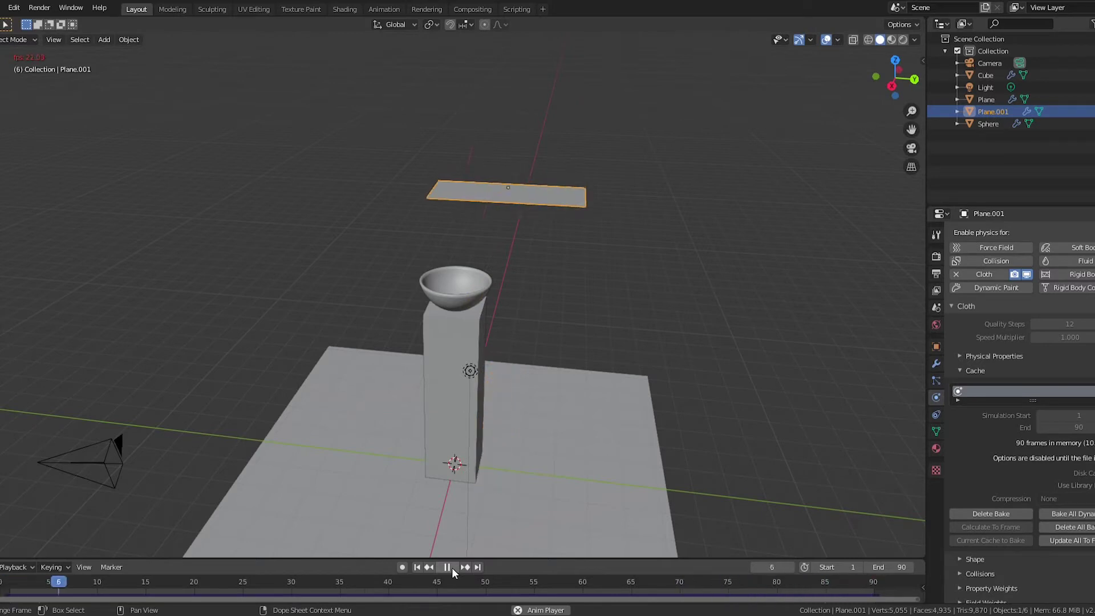
{"action": "left_click_drag", "start_coordinate": [30, 588], "coordinate": [4, 596]}
{"action": "middle_click_drag", "start_coordinate": [572, 406], "coordinate": [521, 406]}
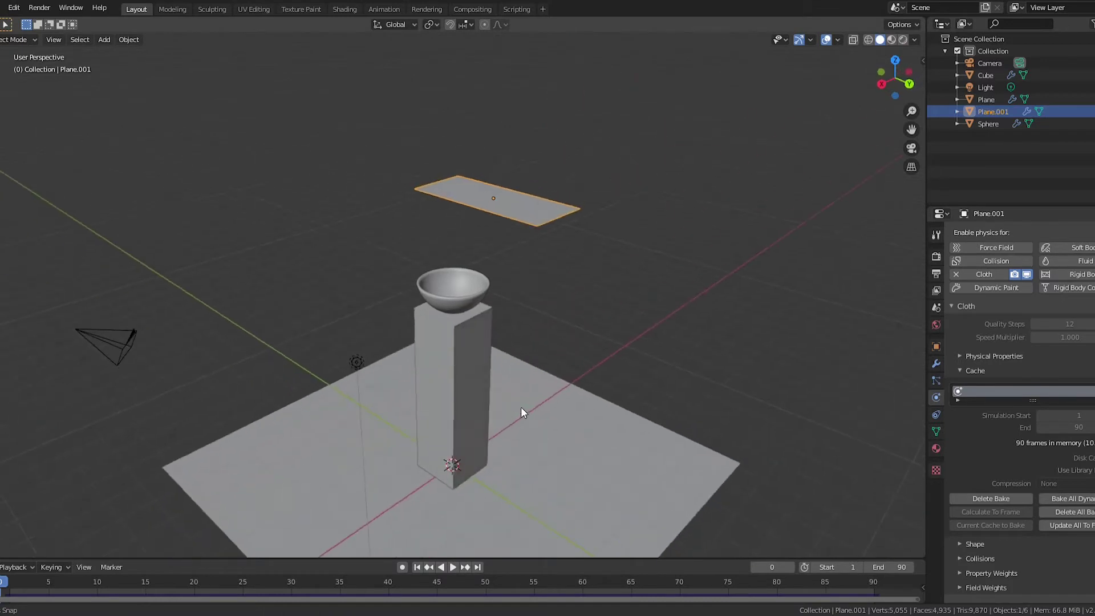
{"action": "left_click", "coordinate": [455, 567]}
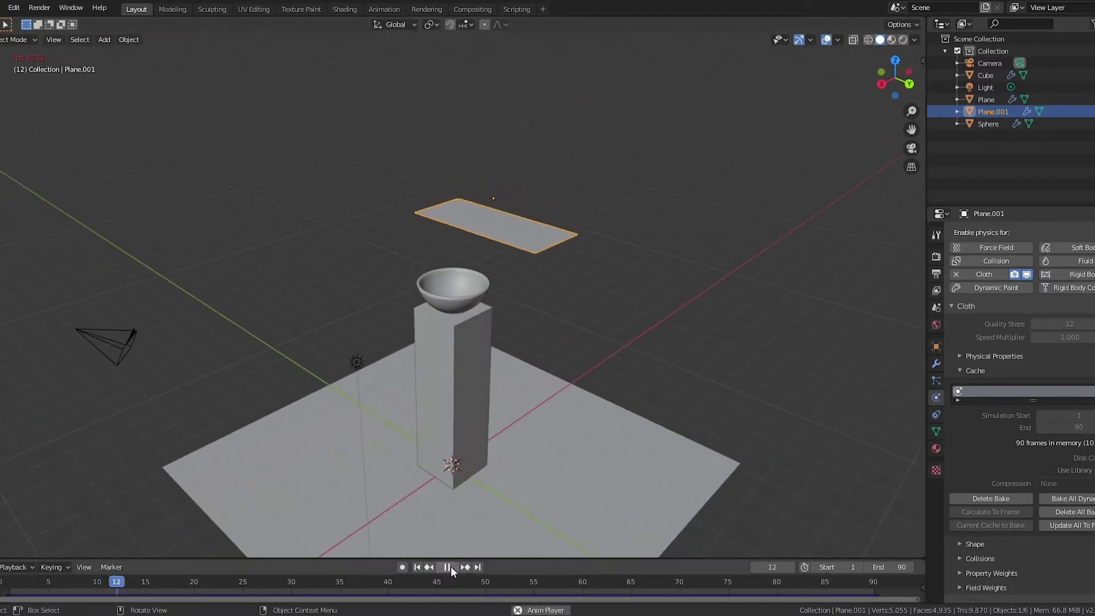
{"action": "left_click", "coordinate": [449, 570]}
Resume to frame 37, inspect the draped cloth from front and side, and show its modifiers
{"action": "scroll", "coordinate": [466, 383], "scroll_direction": "up", "scroll_amount": 5}
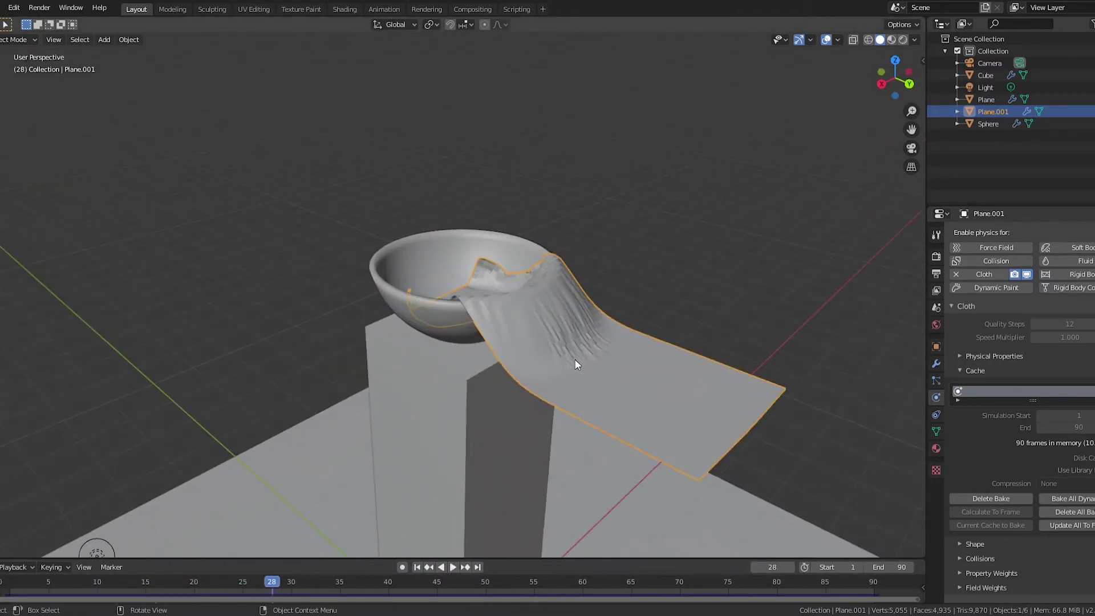
{"action": "middle_click_drag", "start_coordinate": [575, 360], "coordinate": [536, 369]}
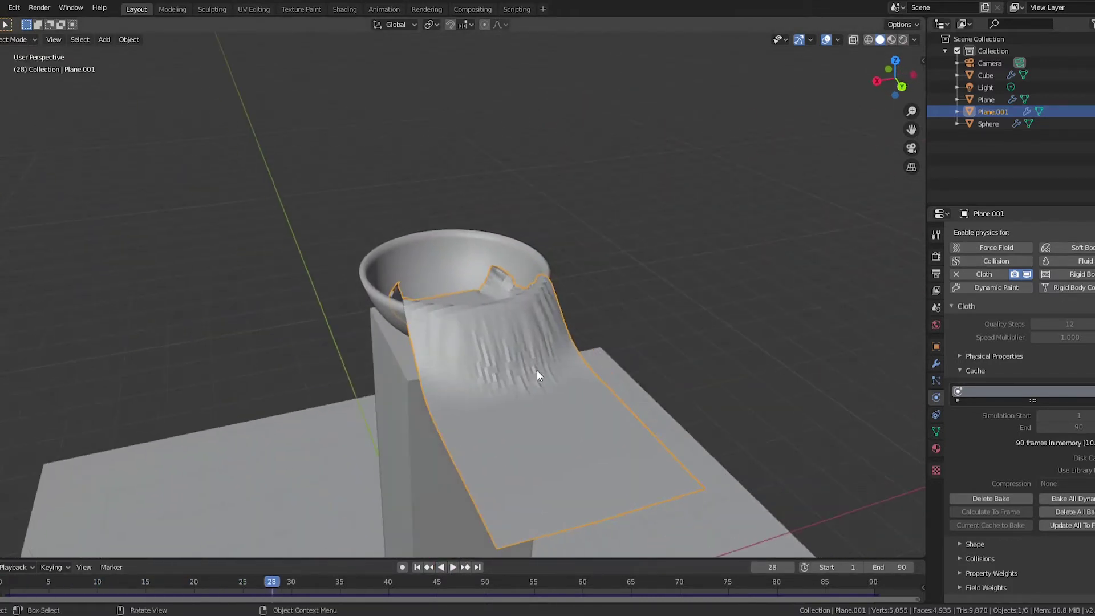
{"action": "left_click", "coordinate": [451, 567]}
{"action": "key", "text": "space"}
{"action": "scroll", "coordinate": [451, 482], "scroll_direction": "up", "scroll_amount": 5}
{"action": "middle_click_drag", "start_coordinate": [550, 464], "coordinate": [518, 303]}
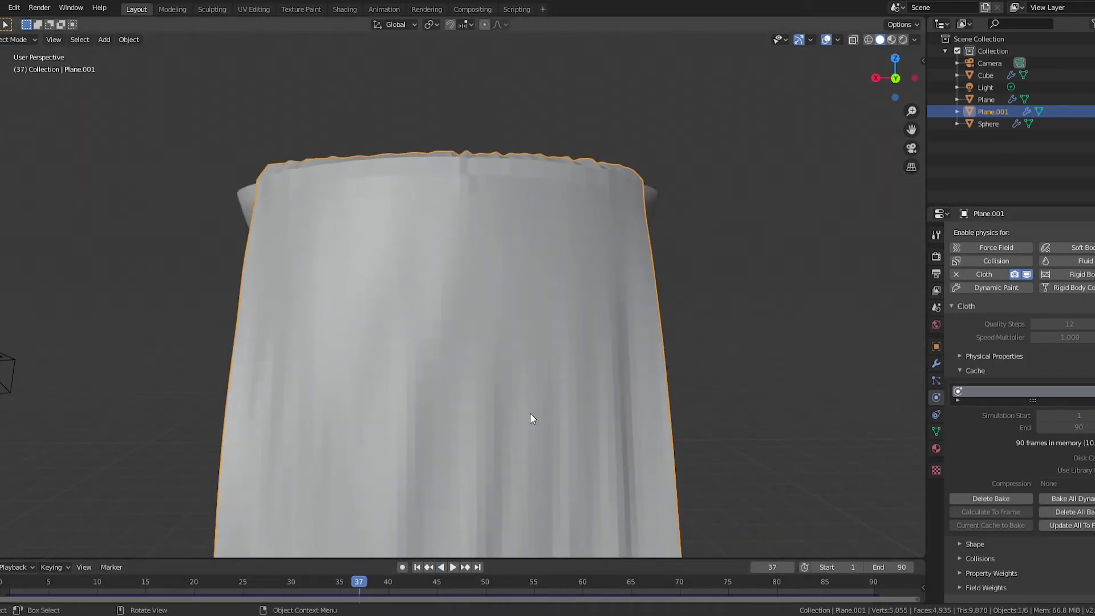
{"action": "scroll", "coordinate": [530, 418], "scroll_direction": "down", "scroll_amount": 5}
{"action": "middle_click_drag", "start_coordinate": [530, 417], "coordinate": [591, 415]}
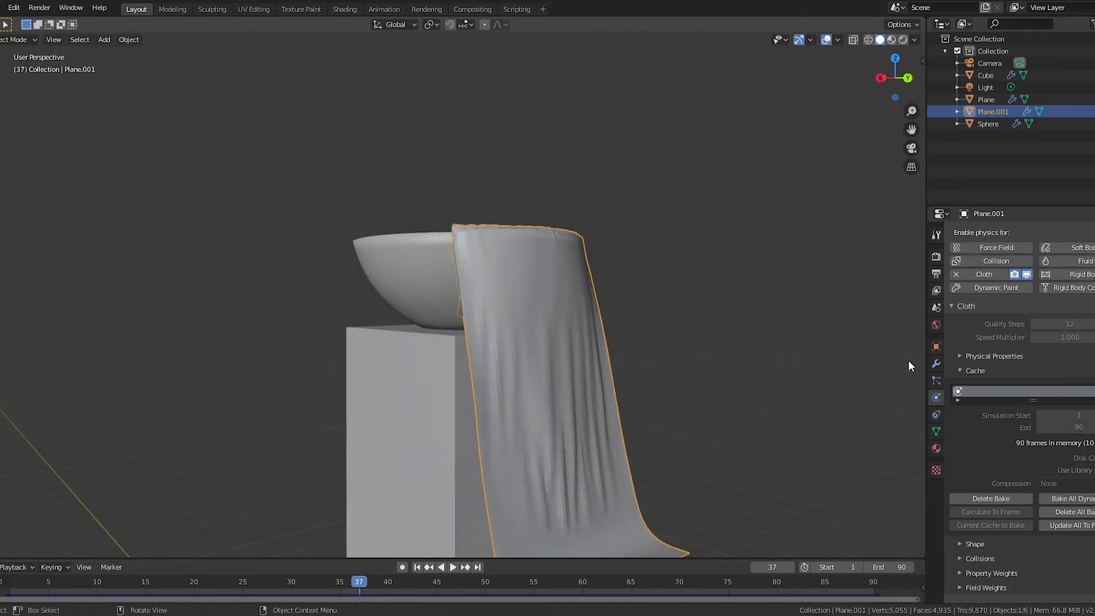
{"action": "left_click", "coordinate": [938, 364]}
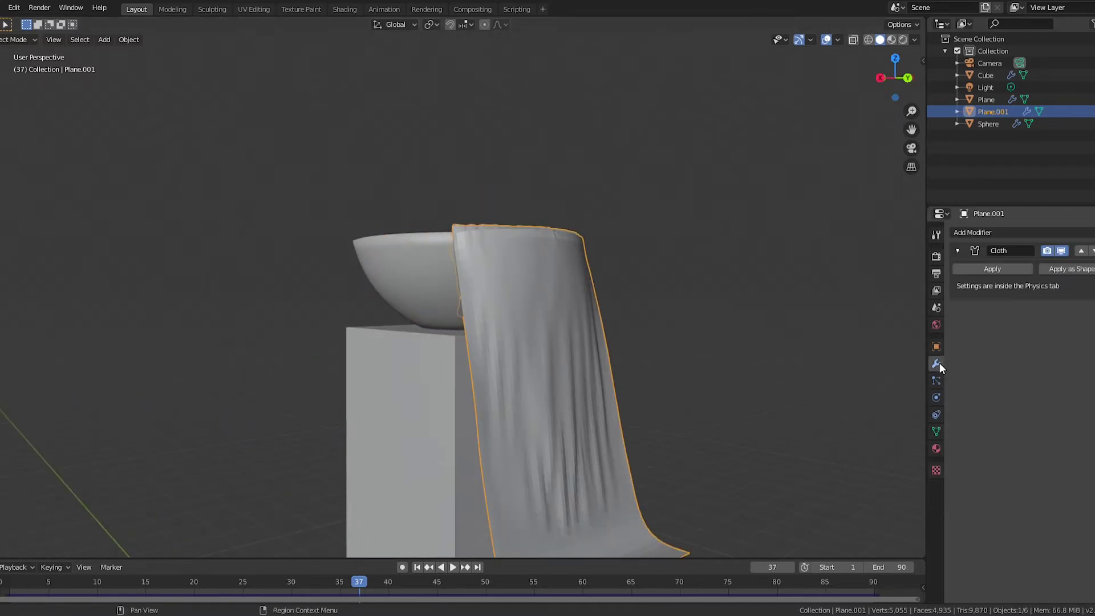
Add a Subdivision Surface modifier below Cloth, re-adding it once, and view the smoothed drape
{"action": "left_click", "coordinate": [998, 232]}
{"action": "left_click", "coordinate": [915, 433]}
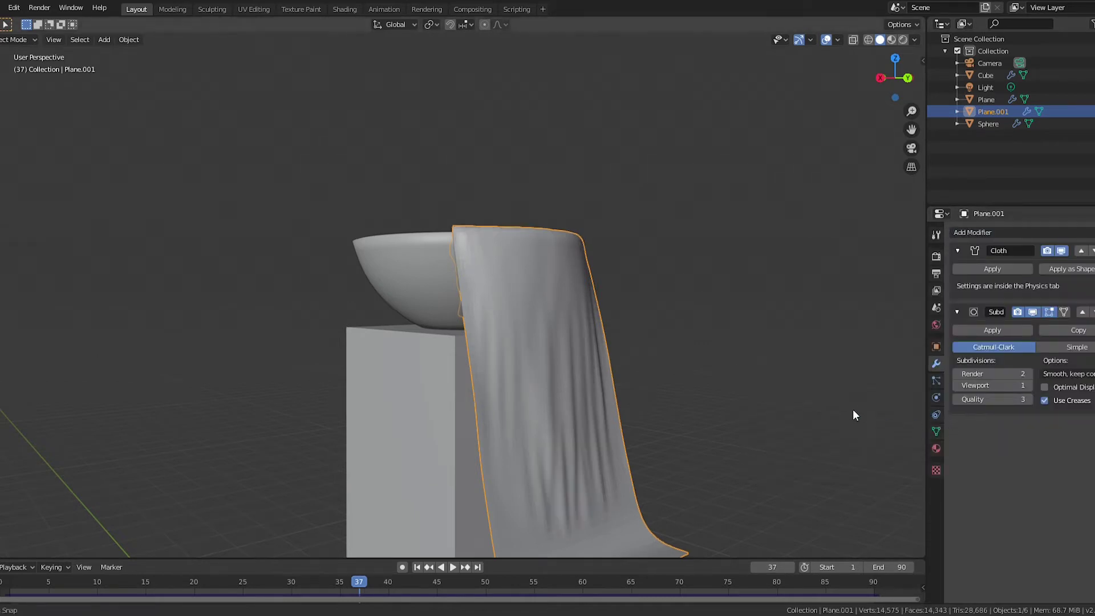
{"action": "middle_click_drag", "start_coordinate": [854, 416], "coordinate": [736, 434]}
{"action": "scroll", "coordinate": [735, 432], "scroll_direction": "up", "scroll_amount": 3}
{"action": "middle_click_drag", "start_coordinate": [666, 414], "coordinate": [699, 415]}
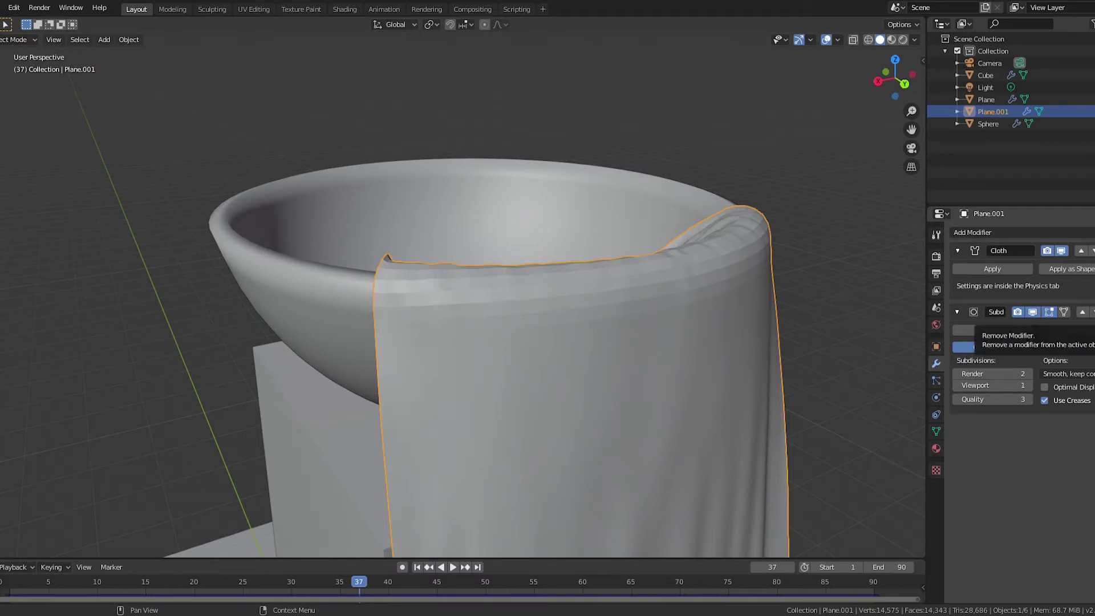
{"action": "left_click", "coordinate": [1093, 311]}
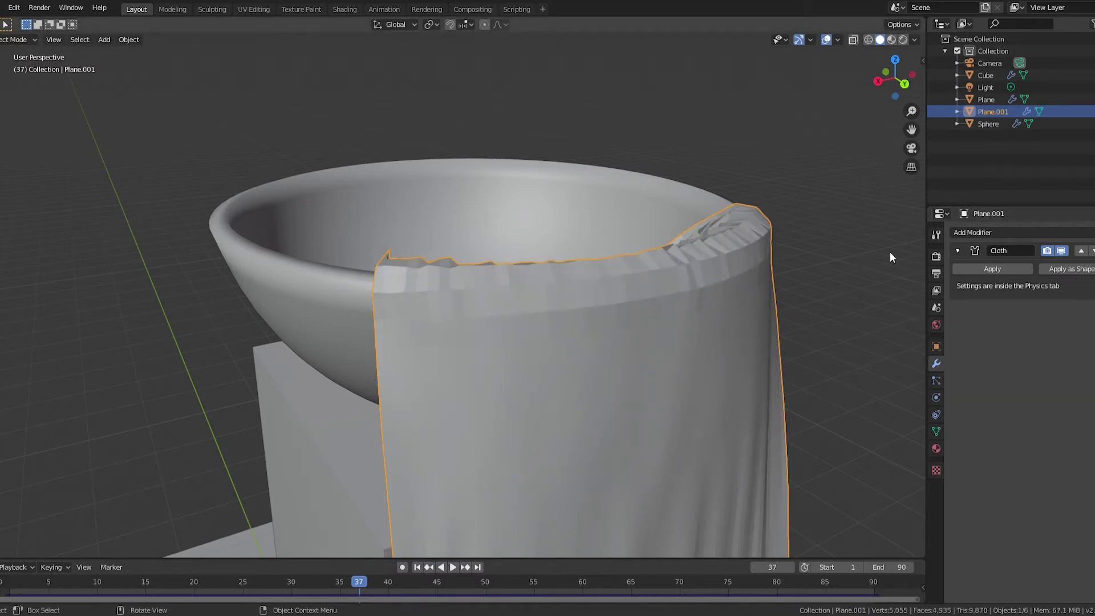
{"action": "left_click", "coordinate": [993, 233]}
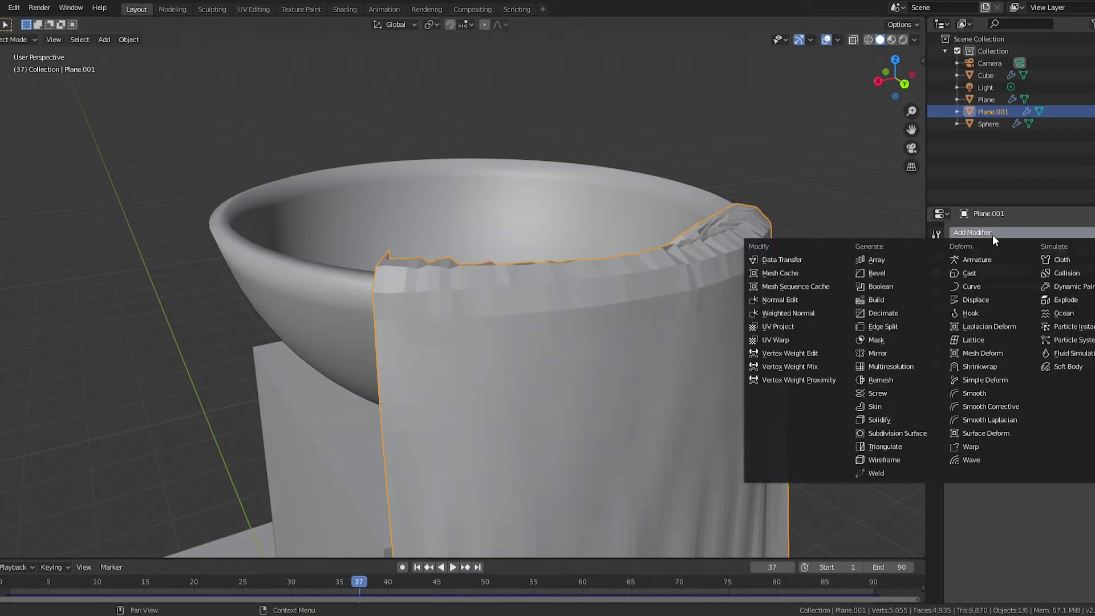
{"action": "left_click", "coordinate": [903, 437]}
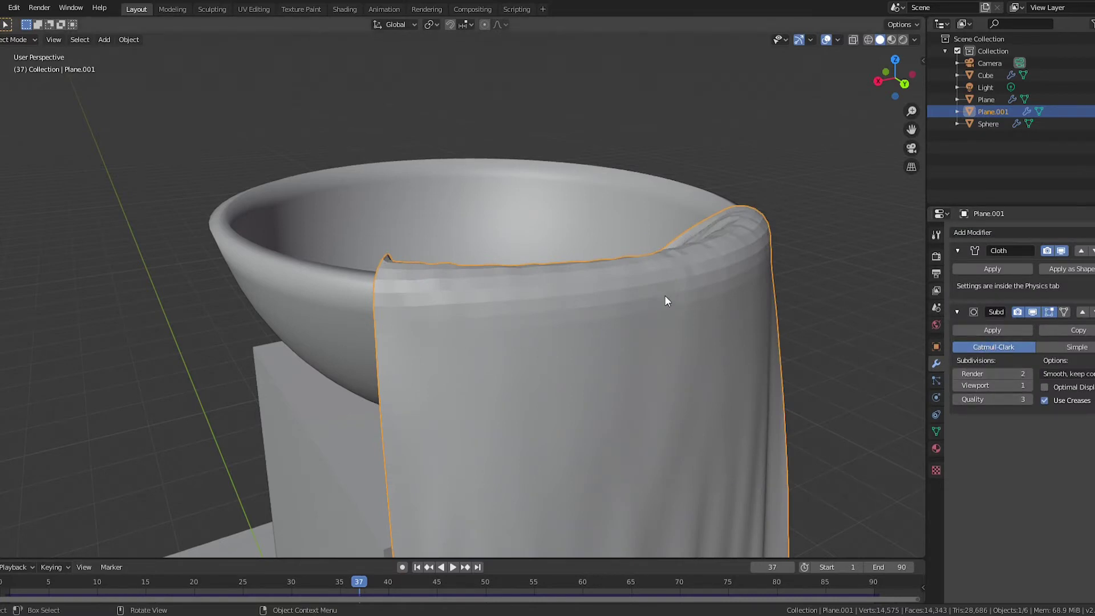
{"action": "scroll", "coordinate": [665, 301], "scroll_direction": "down", "scroll_amount": 5}
{"action": "middle_click_drag", "start_coordinate": [633, 299], "coordinate": [545, 351]}
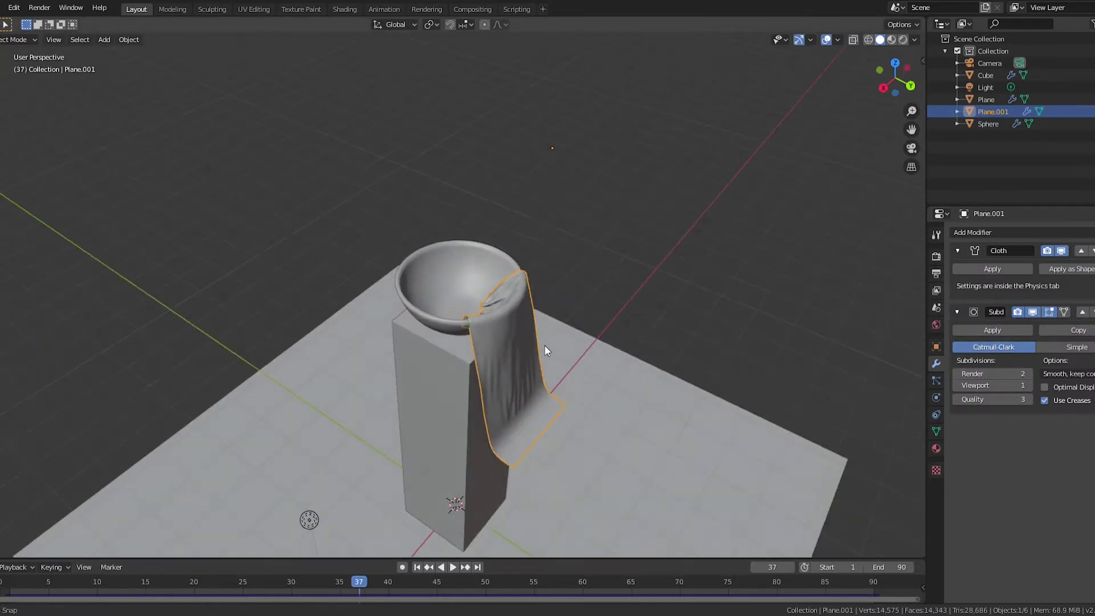
Apply Shade Smooth to the cloth object
{"action": "left_click", "coordinate": [133, 41]}
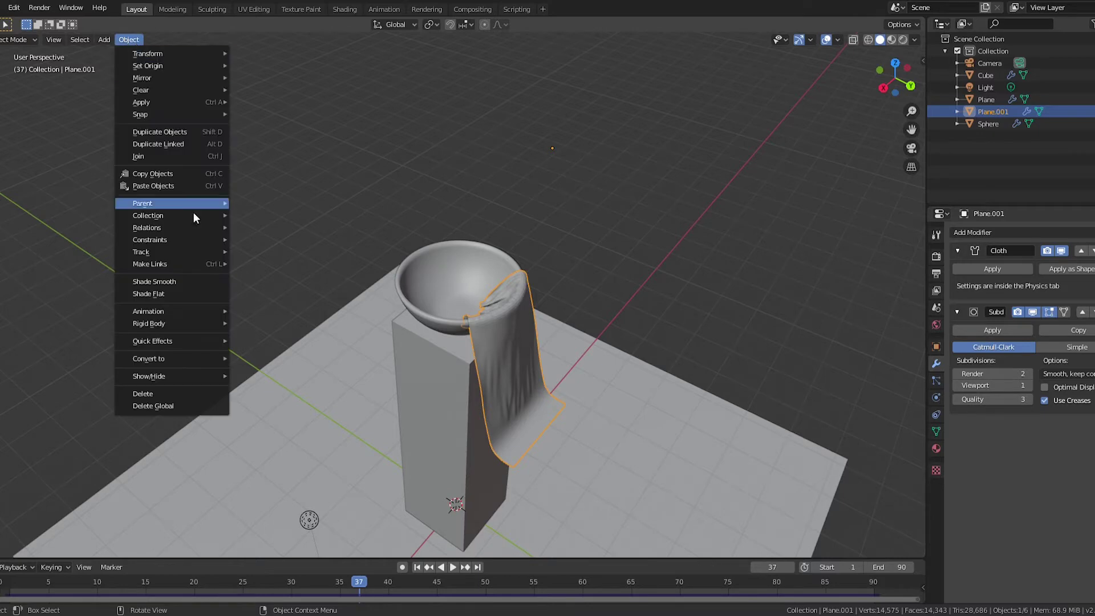
{"action": "left_click", "coordinate": [214, 281]}
{"action": "scroll", "coordinate": [529, 357], "scroll_direction": "up", "scroll_amount": 5}
{"action": "middle_click_drag", "start_coordinate": [660, 351], "coordinate": [608, 316]}
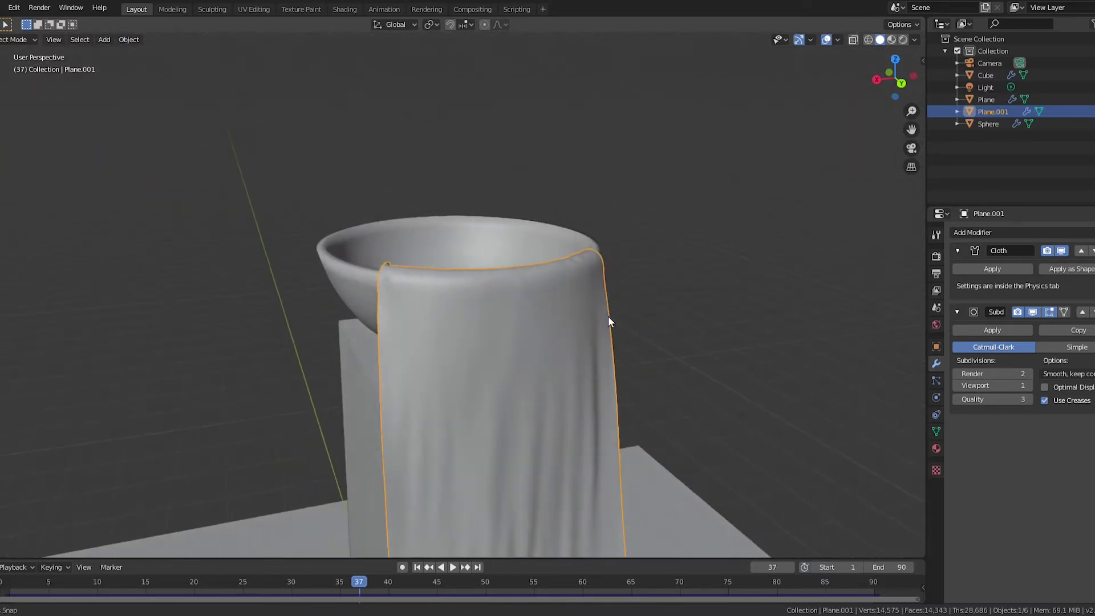
Play the cloth drop from the first frame, stop it, and return to frame 24
{"action": "left_click_drag", "start_coordinate": [308, 581], "coordinate": [3, 580]}
{"action": "key", "text": "space"}
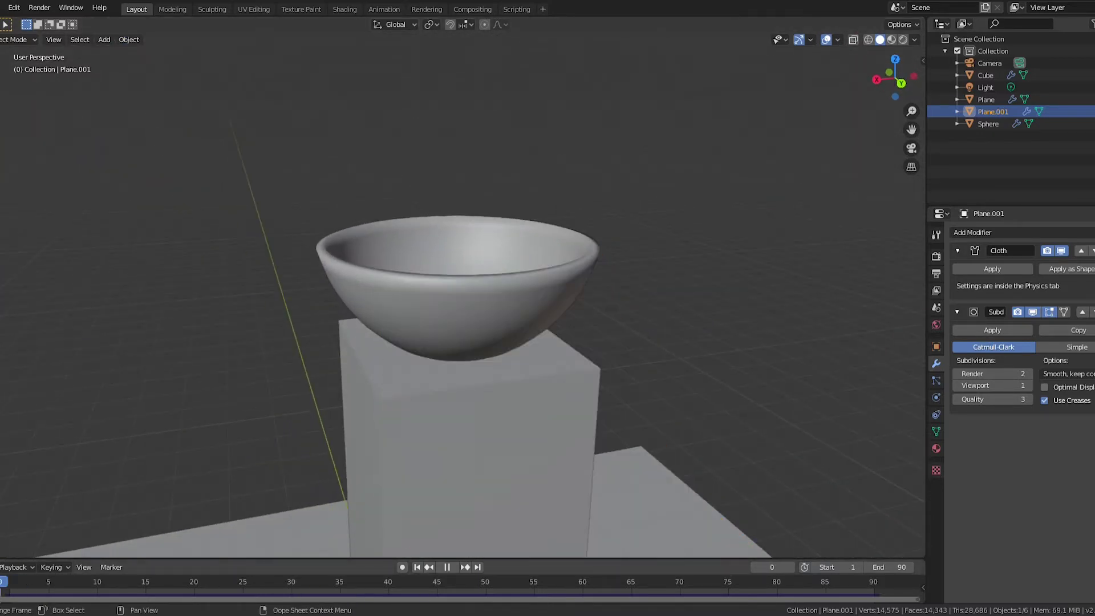
{"action": "scroll", "coordinate": [383, 354], "scroll_direction": "down", "scroll_amount": 4}
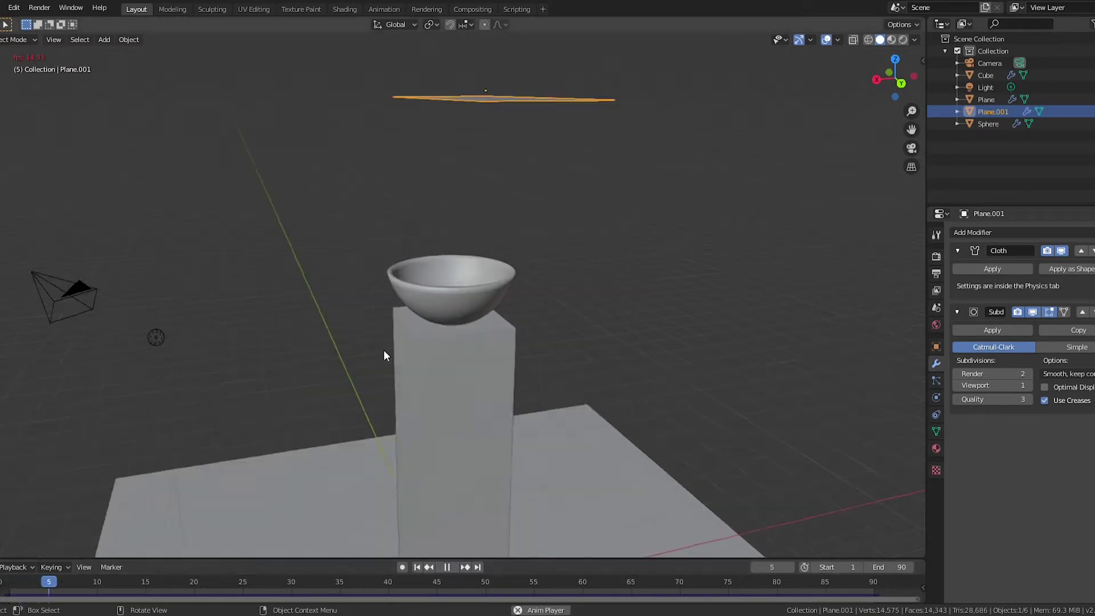
{"action": "middle_click_drag", "start_coordinate": [383, 350], "coordinate": [552, 413]}
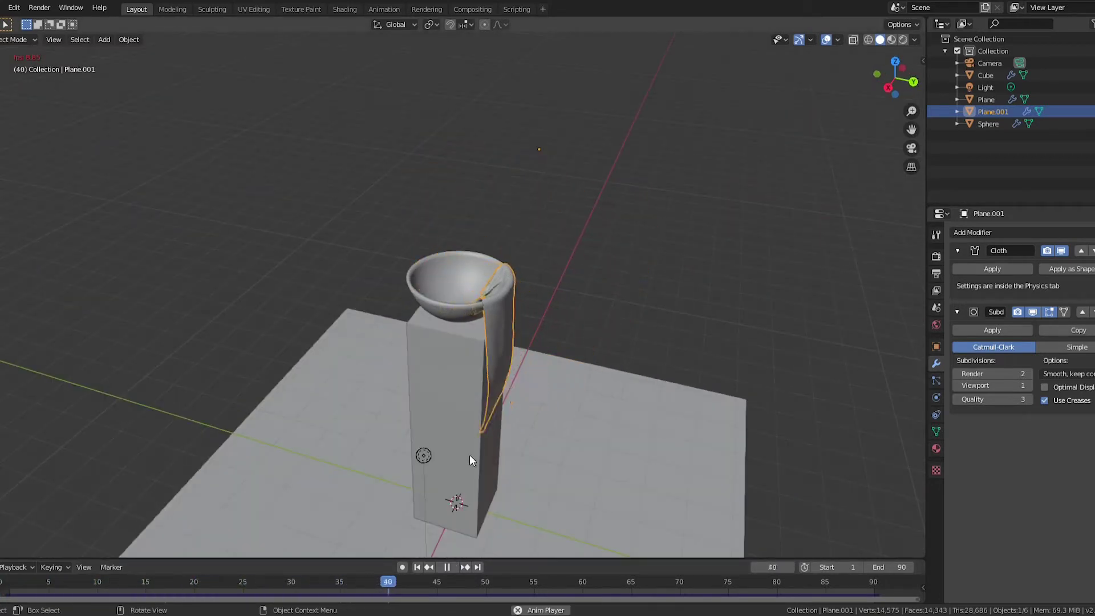
{"action": "key", "text": "space"}
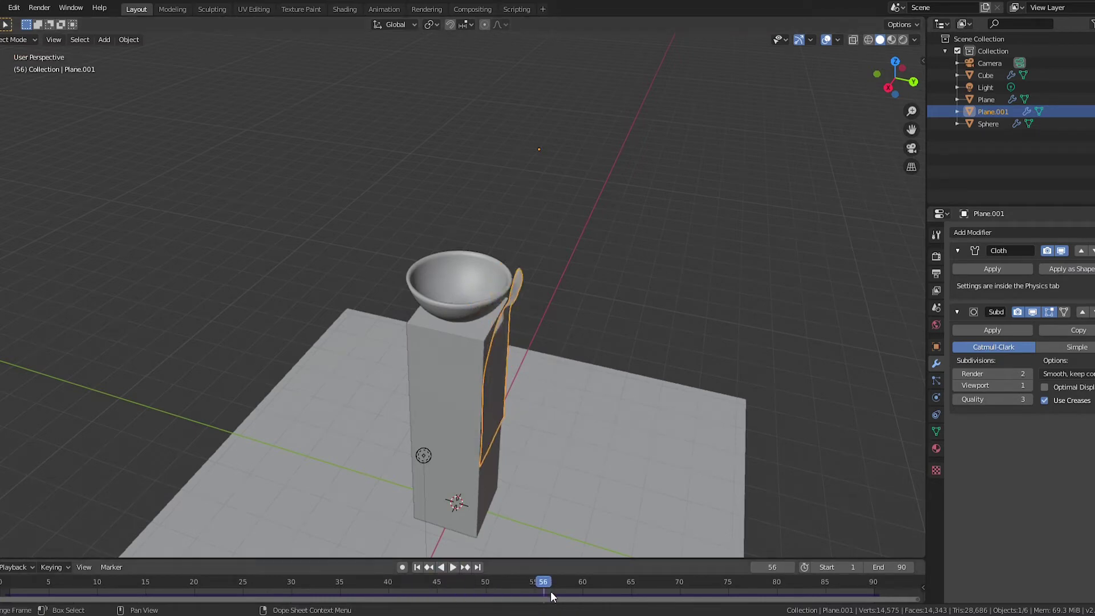
{"action": "left_click_drag", "start_coordinate": [543, 582], "coordinate": [221, 607]}
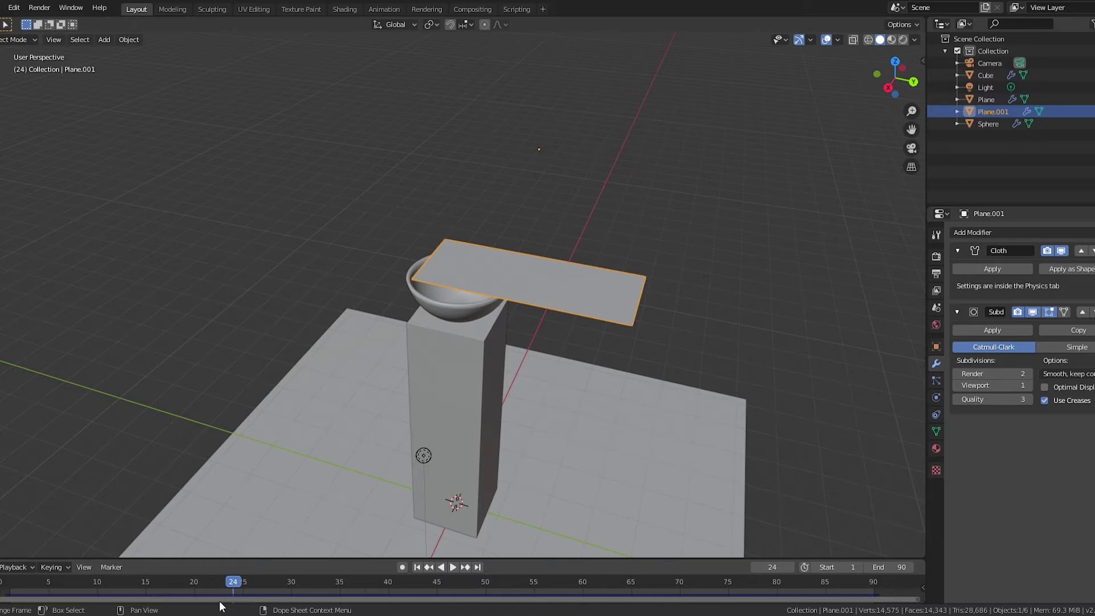
{"action": "scroll", "coordinate": [587, 417], "scroll_direction": "down", "scroll_amount": 5}
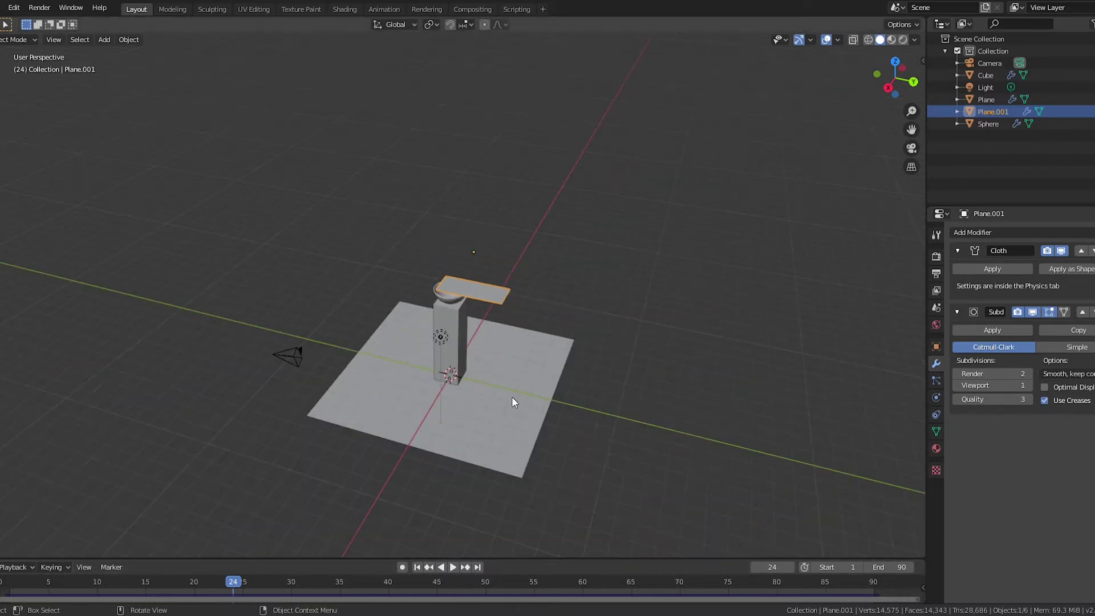
Duplicate the ground plane and rotate the copy 90° about Y
{"action": "left_click", "coordinate": [478, 378]}
{"action": "key", "text": "shift+d"}
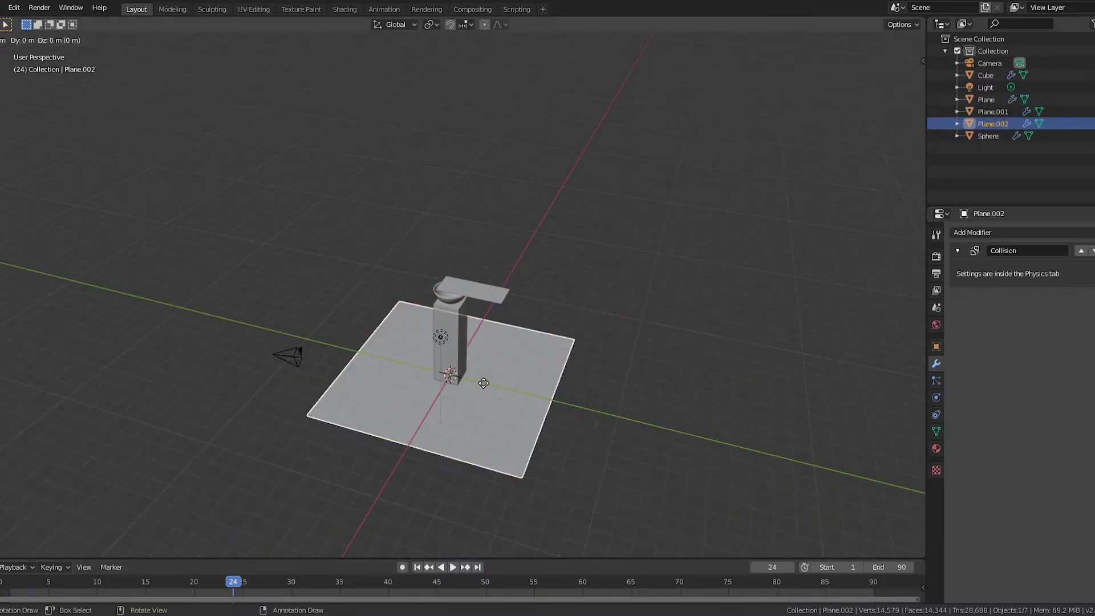
{"action": "type", "text": "ry"}
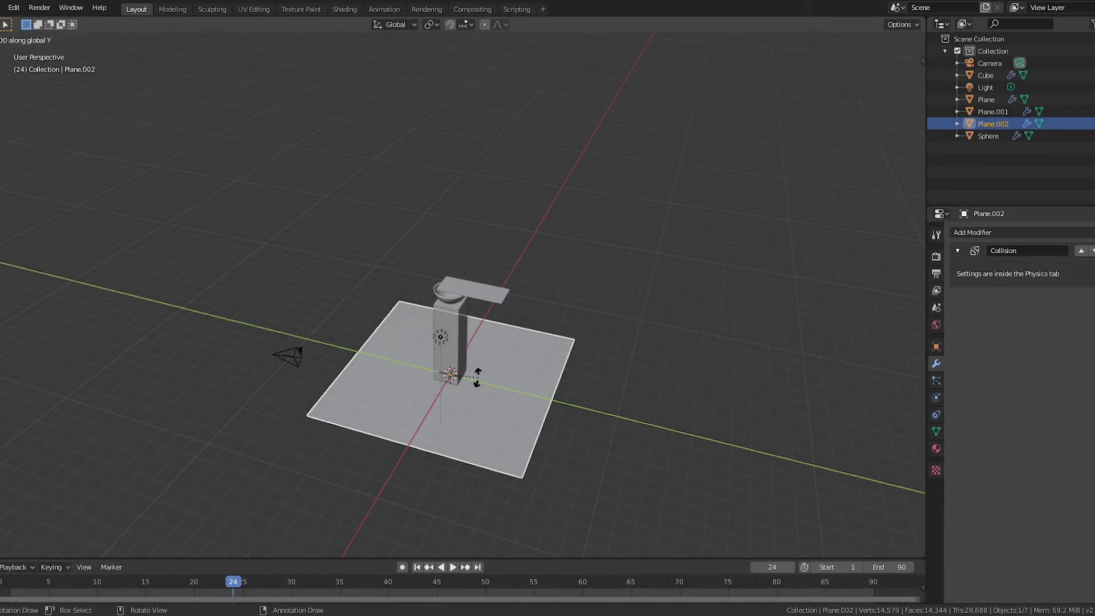
{"action": "type", "text": "90"}
{"action": "key", "text": "Return"}
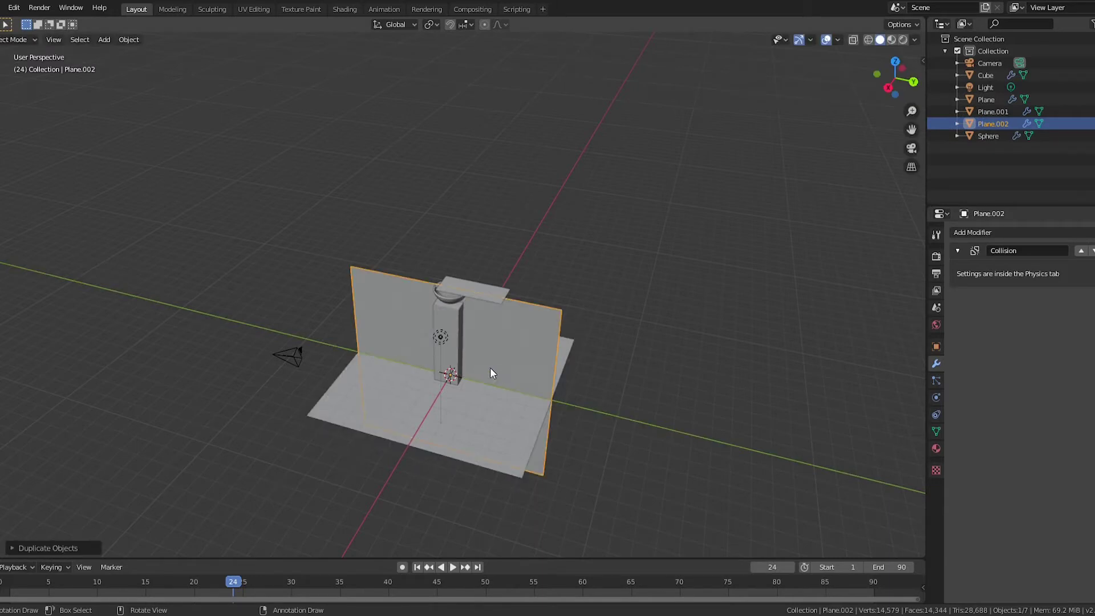
Move the upright copy along X and Z into place behind the pillar
{"action": "key", "text": "g"}
{"action": "key", "text": "x"}
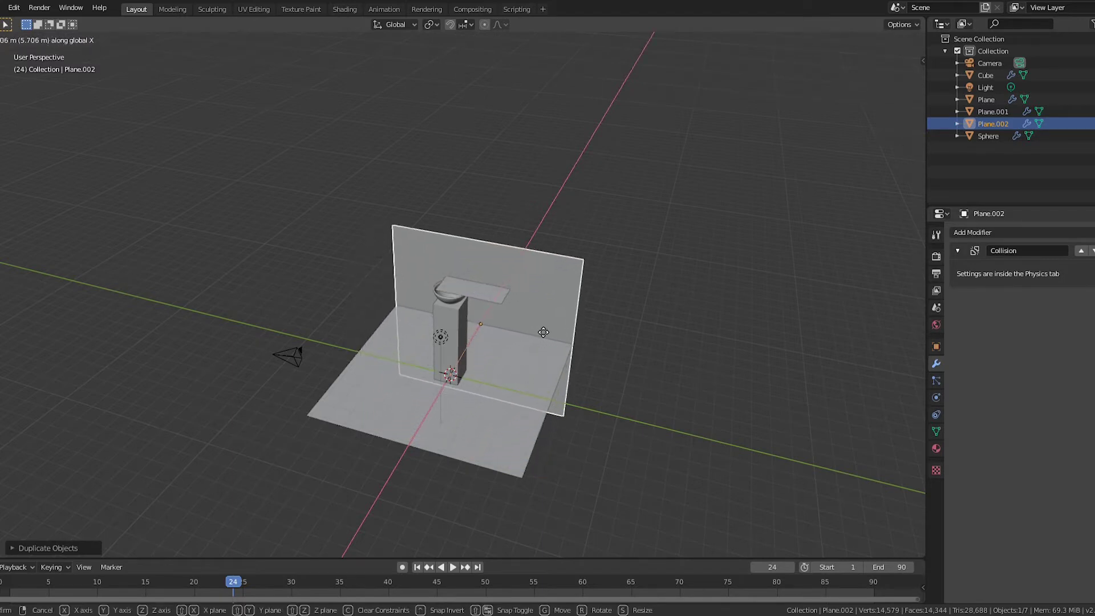
{"action": "left_click", "coordinate": [541, 326]}
{"action": "key", "text": "g"}
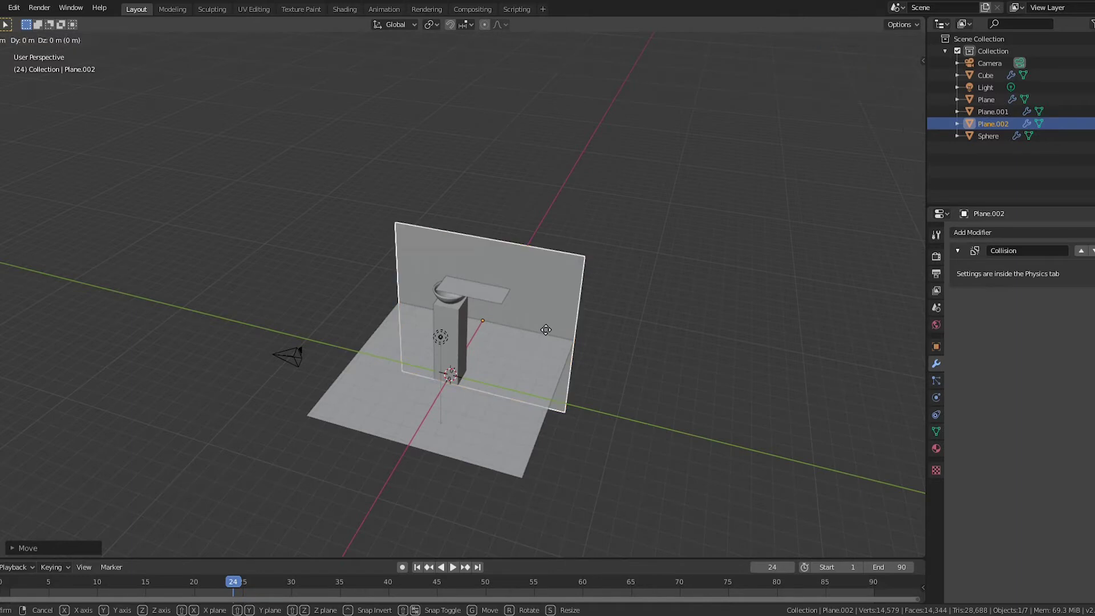
{"action": "key", "text": "z"}
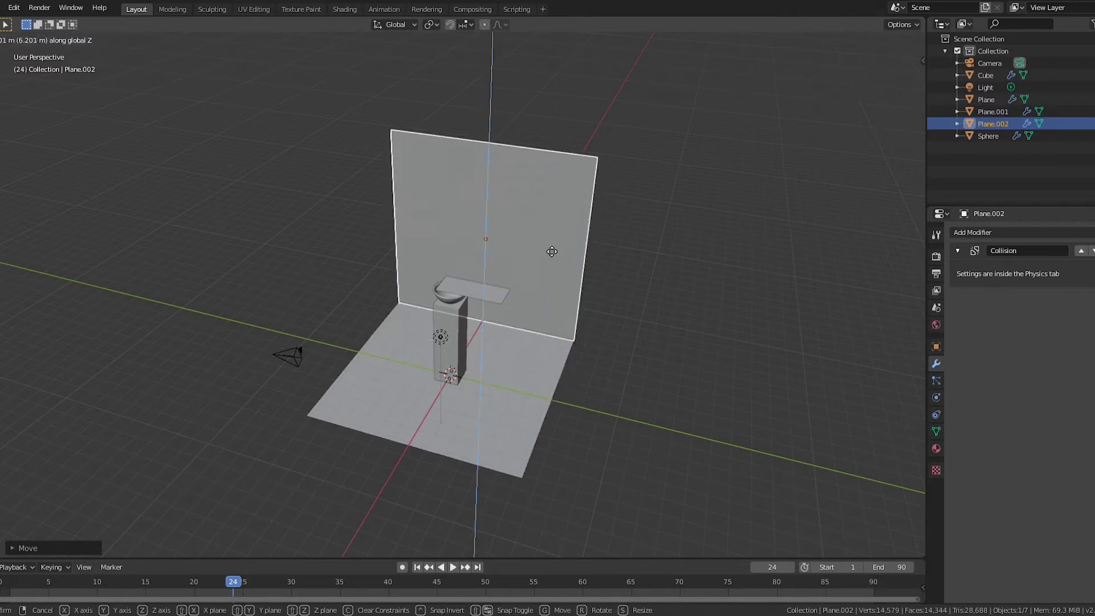
{"action": "left_click", "coordinate": [546, 252]}
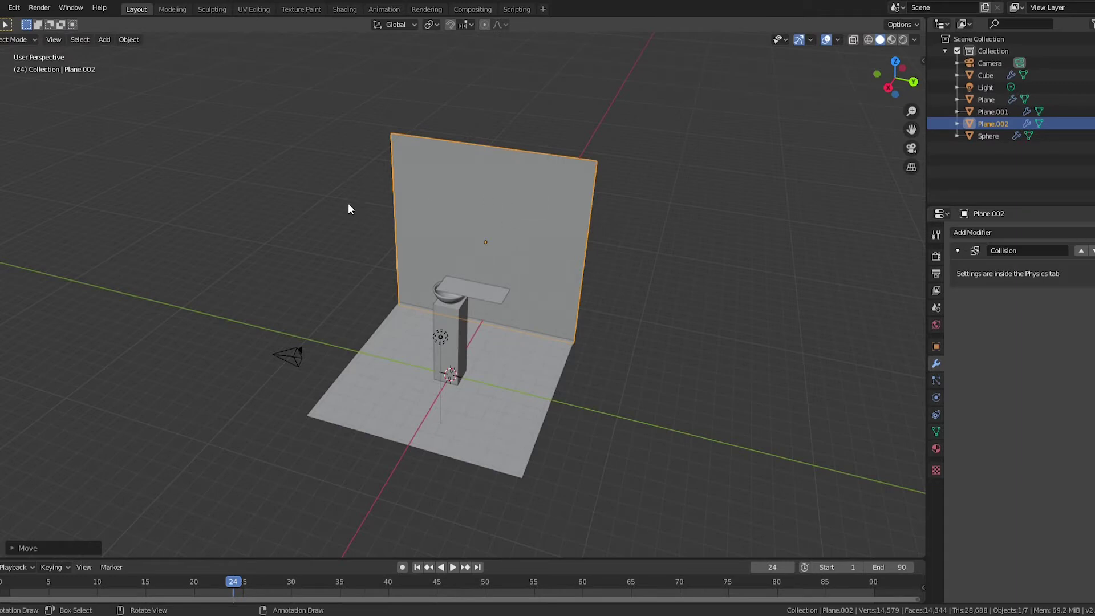
Duplicate the floor plane and rotate the copy 90° about X
{"action": "left_click", "coordinate": [385, 381]}
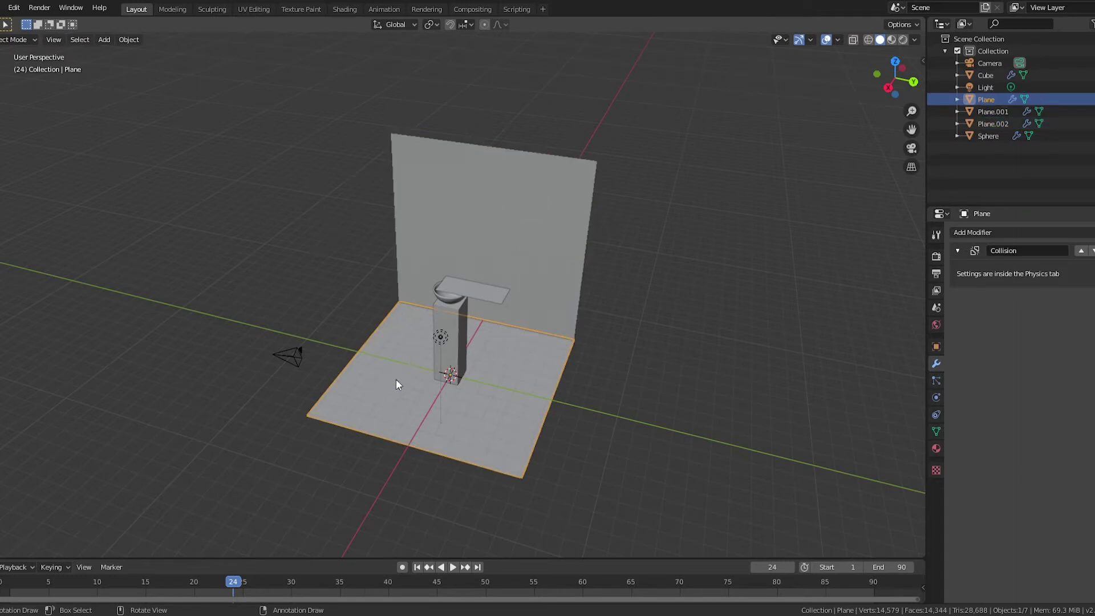
{"action": "key", "text": "shift+d"}
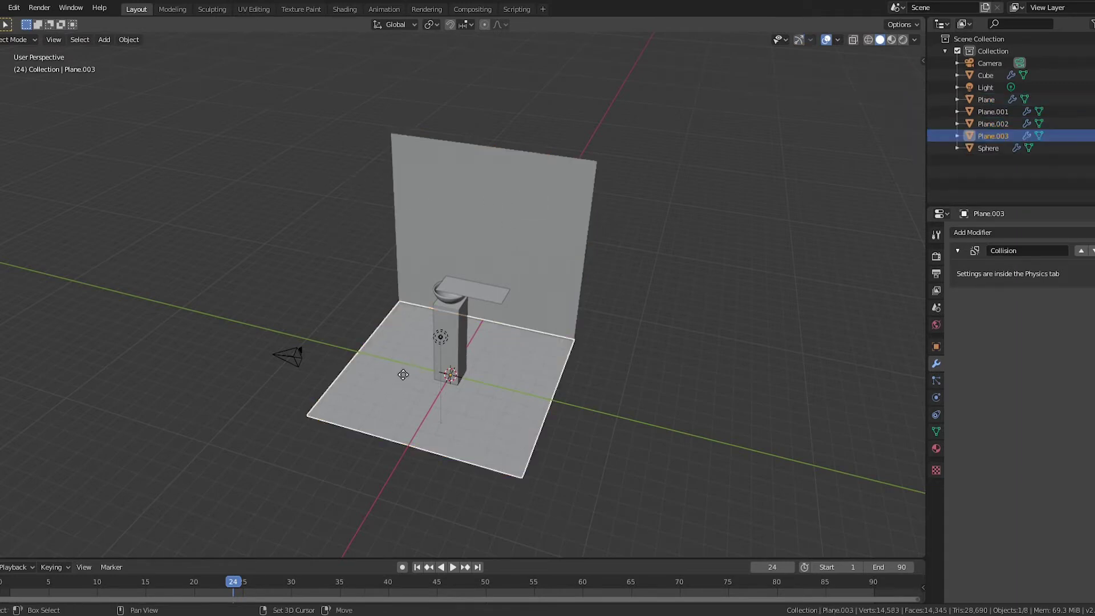
{"action": "key", "text": "r"}
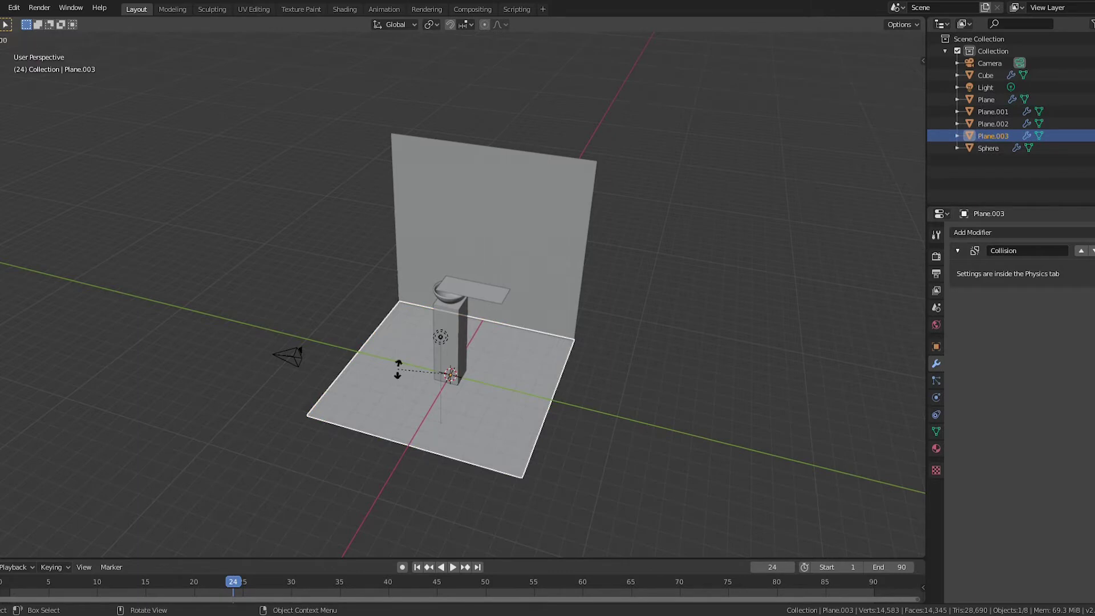
{"action": "type", "text": "x90"}
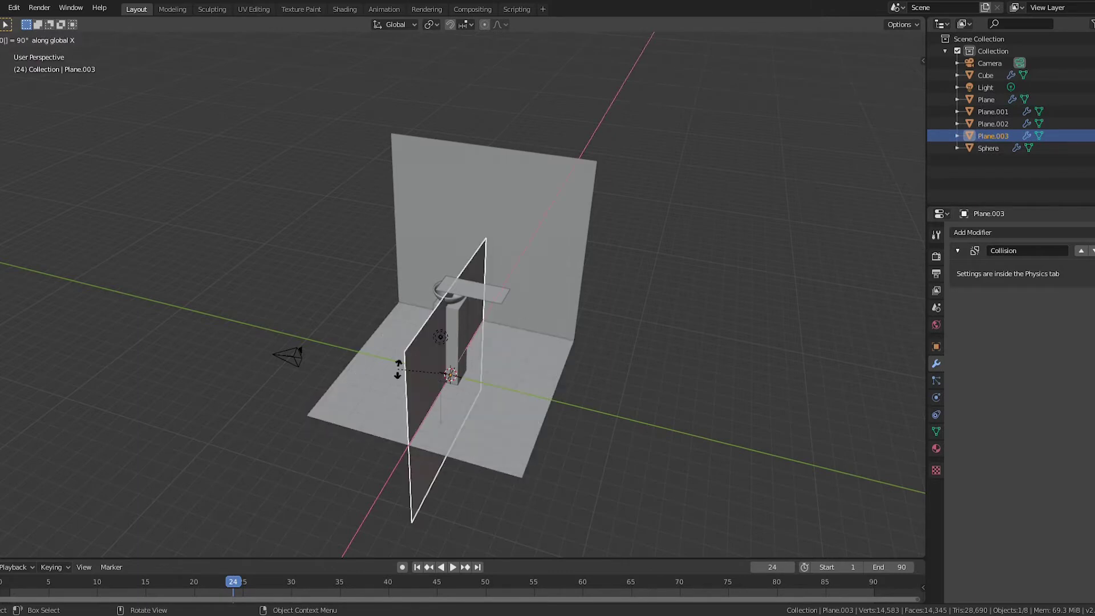
{"action": "key", "text": "Return"}
Move the copy along Y and Z to the floor's left edge, then deselect everything
{"action": "key", "text": "g"}
{"action": "key", "text": "y"}
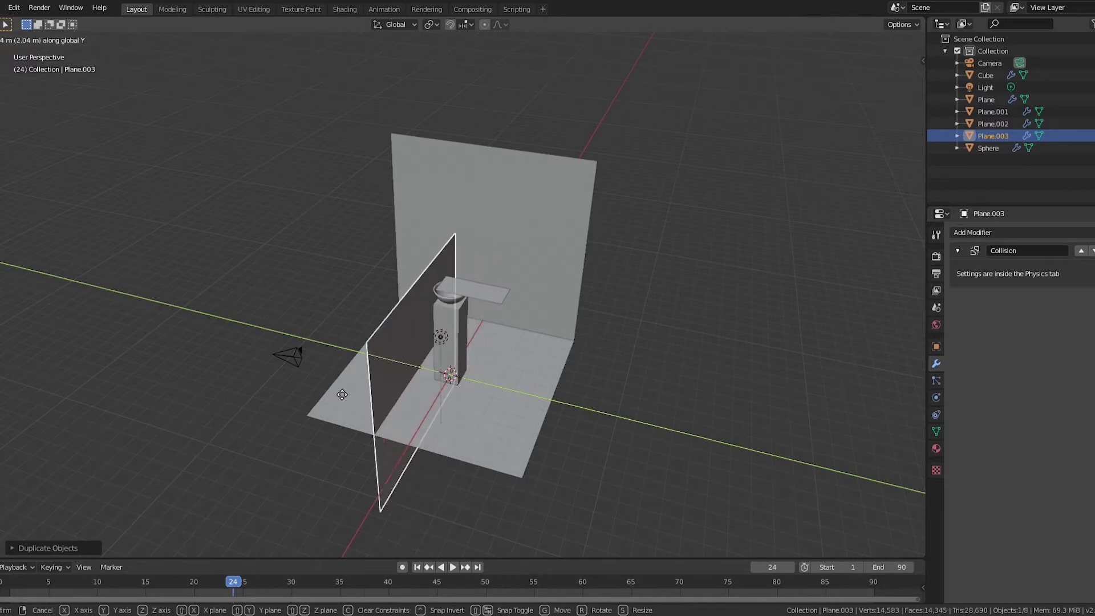
{"action": "left_click", "coordinate": [291, 436]}
{"action": "key", "text": "g"}
{"action": "key", "text": "z"}
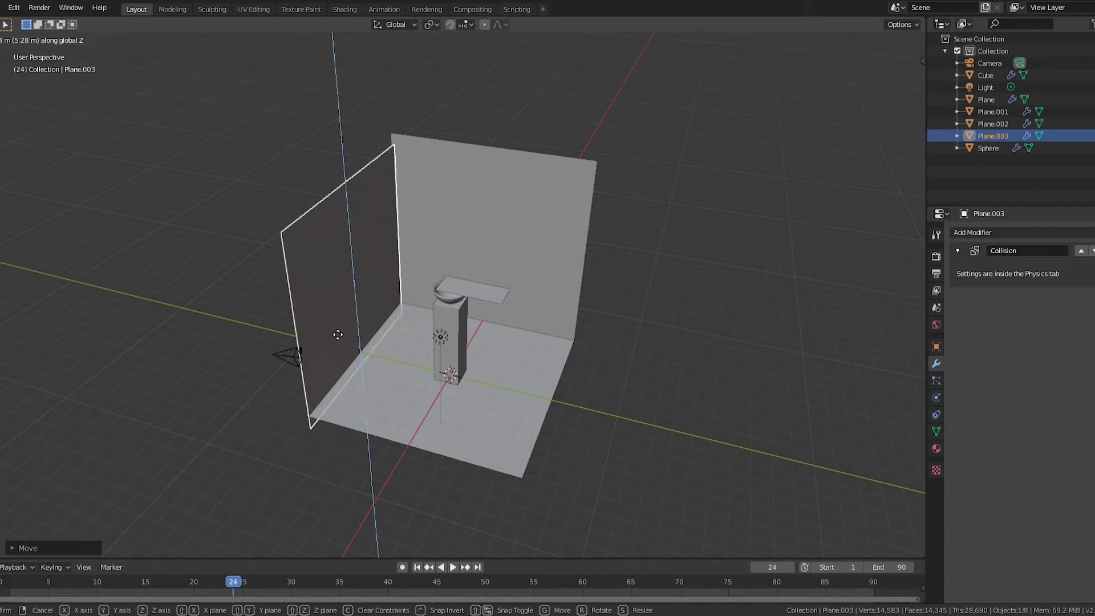
{"action": "left_click", "coordinate": [333, 335]}
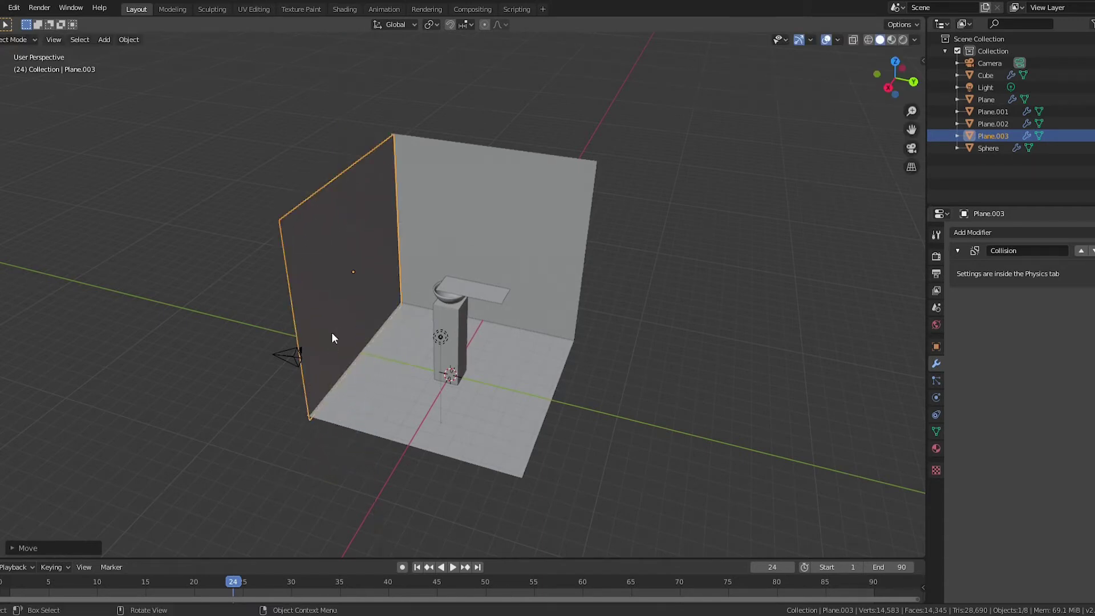
{"action": "left_click", "coordinate": [666, 473]}
{"action": "middle_click_drag", "start_coordinate": [665, 472], "coordinate": [541, 422]}
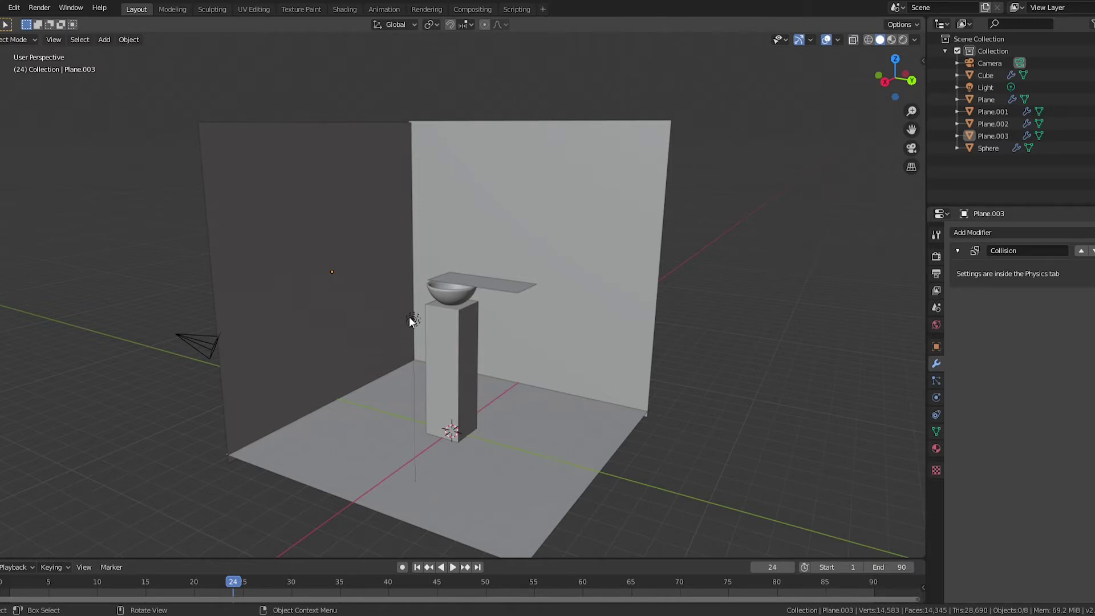
Select the light and switch the viewport to Rendered shading
{"action": "left_click", "coordinate": [411, 320]}
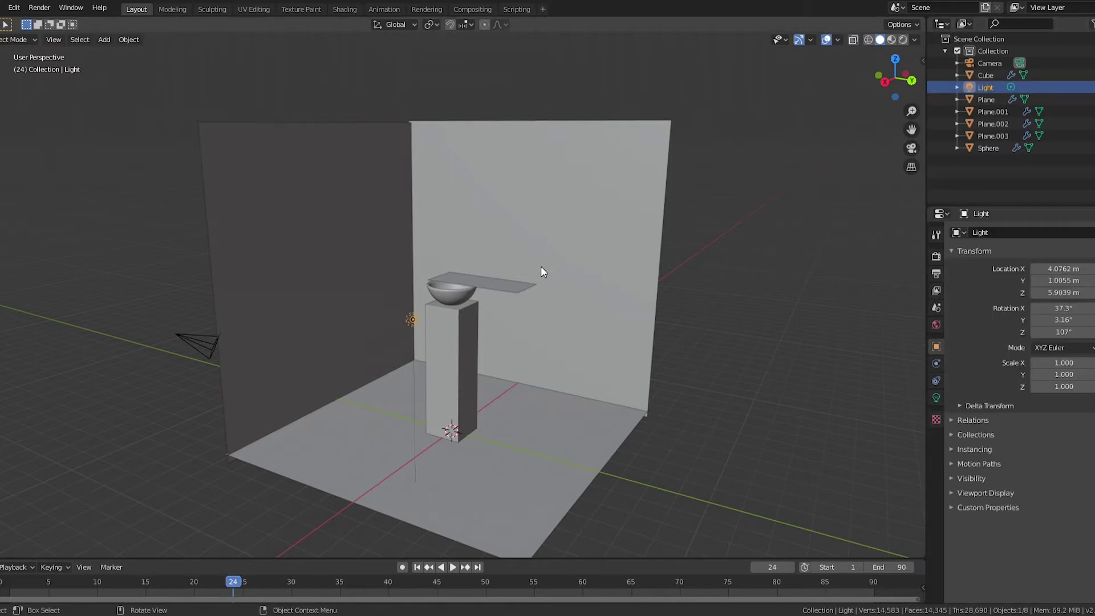
{"action": "key", "text": "z"}
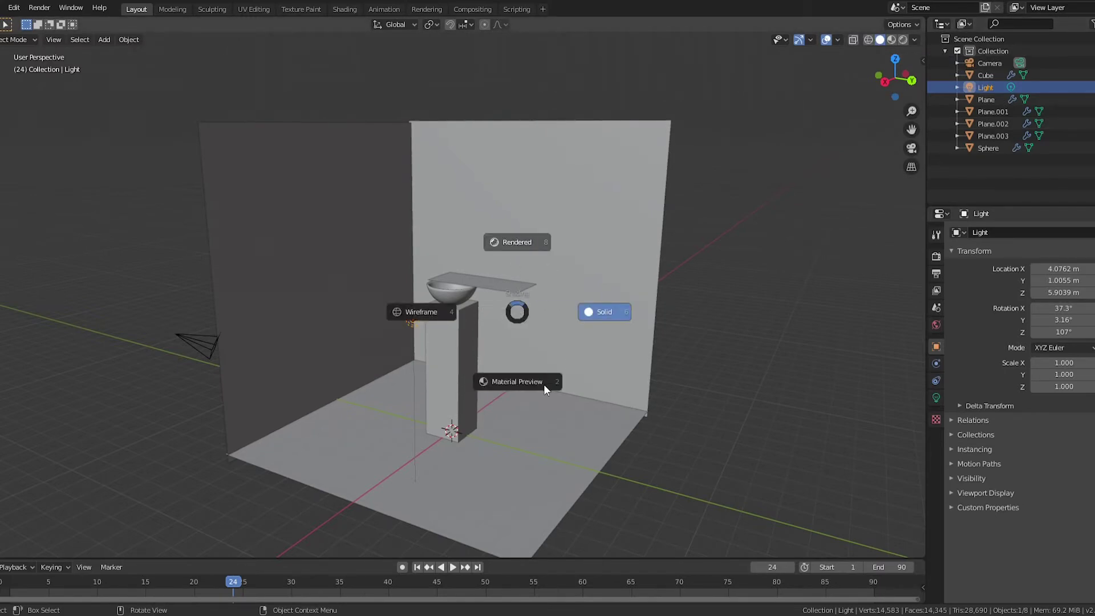
{"action": "left_click", "coordinate": [542, 402]}
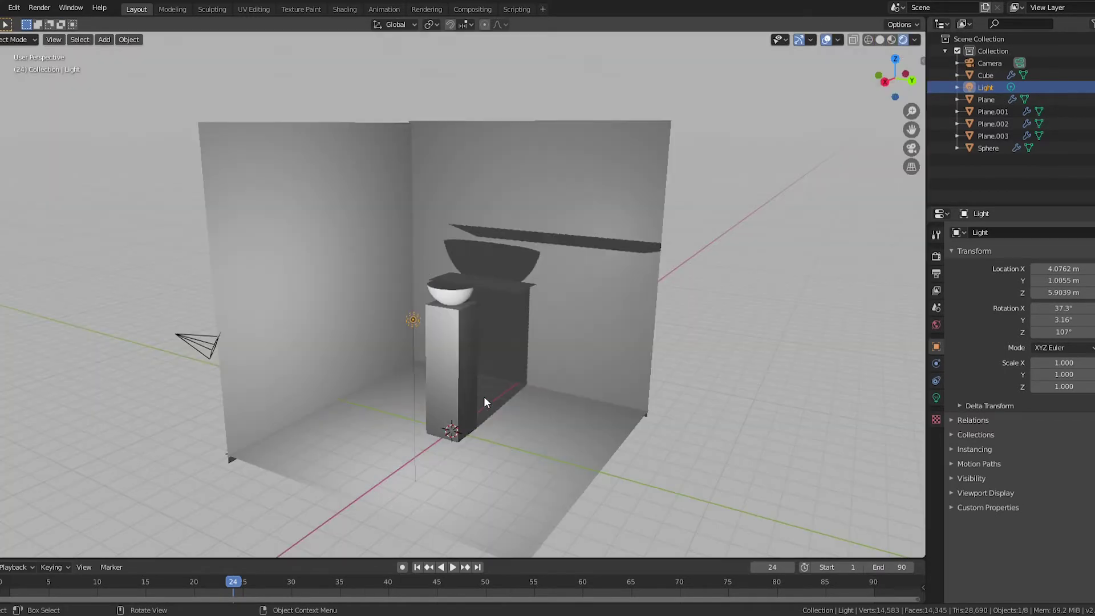
{"action": "mouse_move", "coordinate": [529, 398]}
{"action": "middle_mouse_down"}
{"action": "mouse_move", "coordinate": [516, 405]}
{"action": "mouse_move", "coordinate": [529, 395]}
{"action": "middle_mouse_up"}
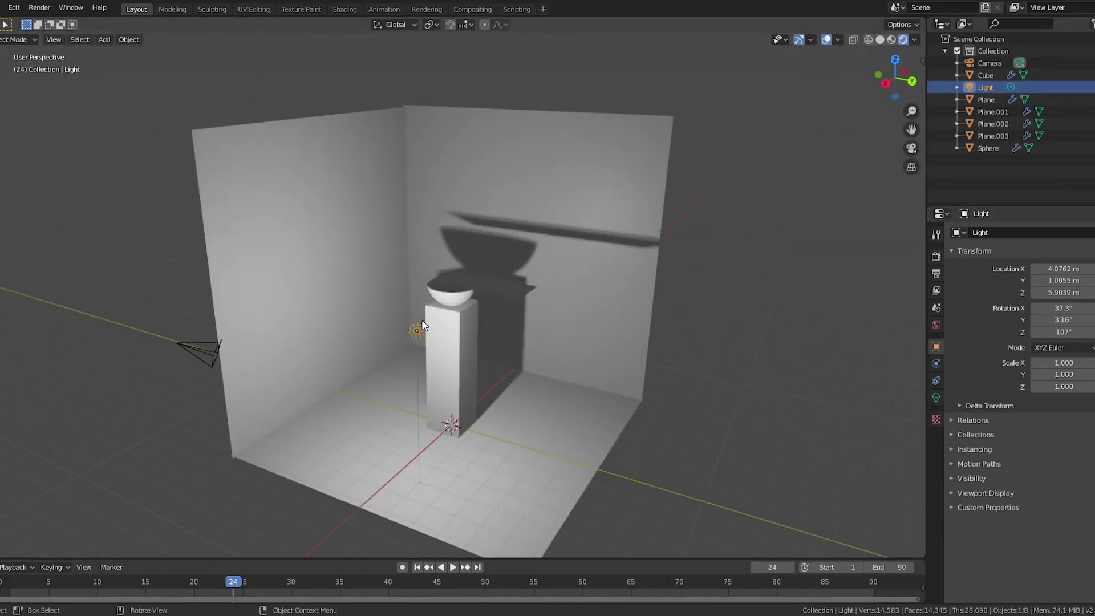
Change the light to a Sun lamp with Strength 3
{"action": "left_click", "coordinate": [936, 396]}
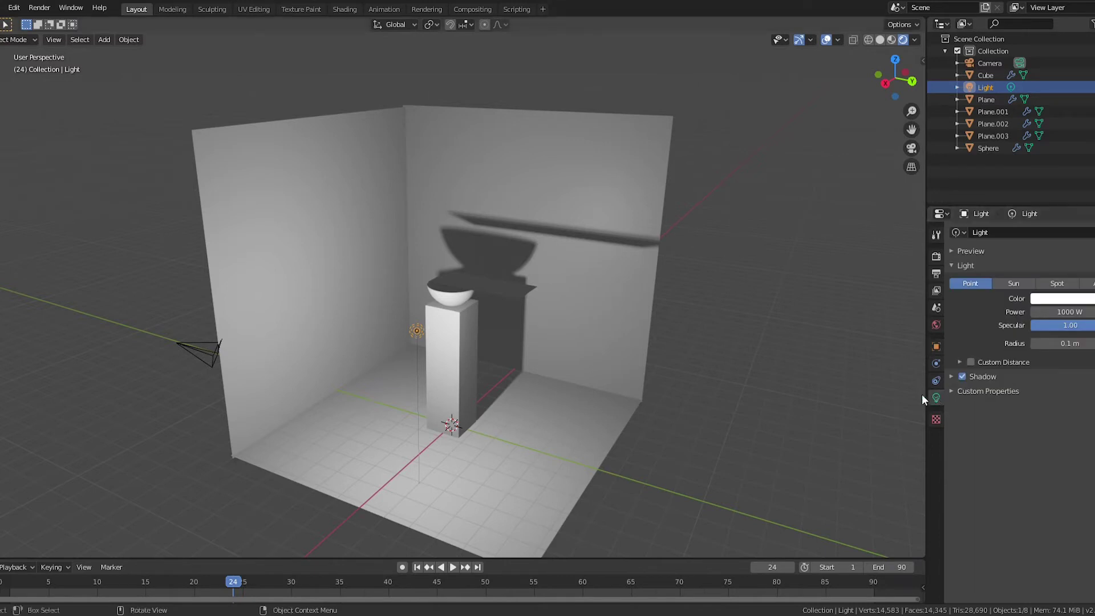
{"action": "left_click", "coordinate": [1012, 283]}
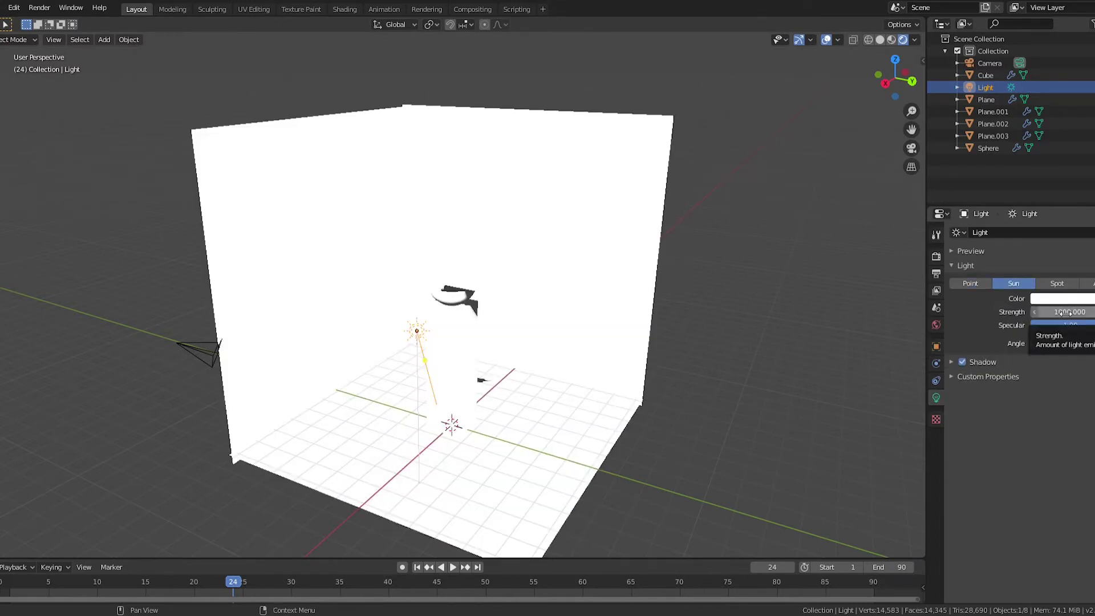
{"action": "left_click", "coordinate": [1062, 313]}
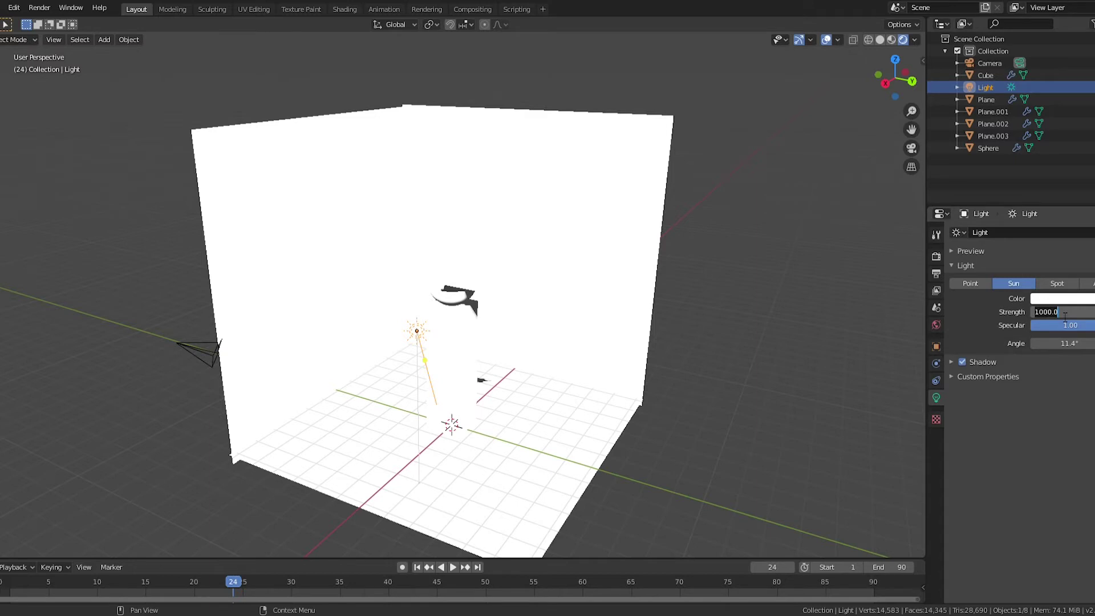
{"action": "type", "text": "3"}
{"action": "key", "text": "Return"}
{"action": "scroll", "coordinate": [576, 389], "scroll_direction": "up", "scroll_amount": 5}
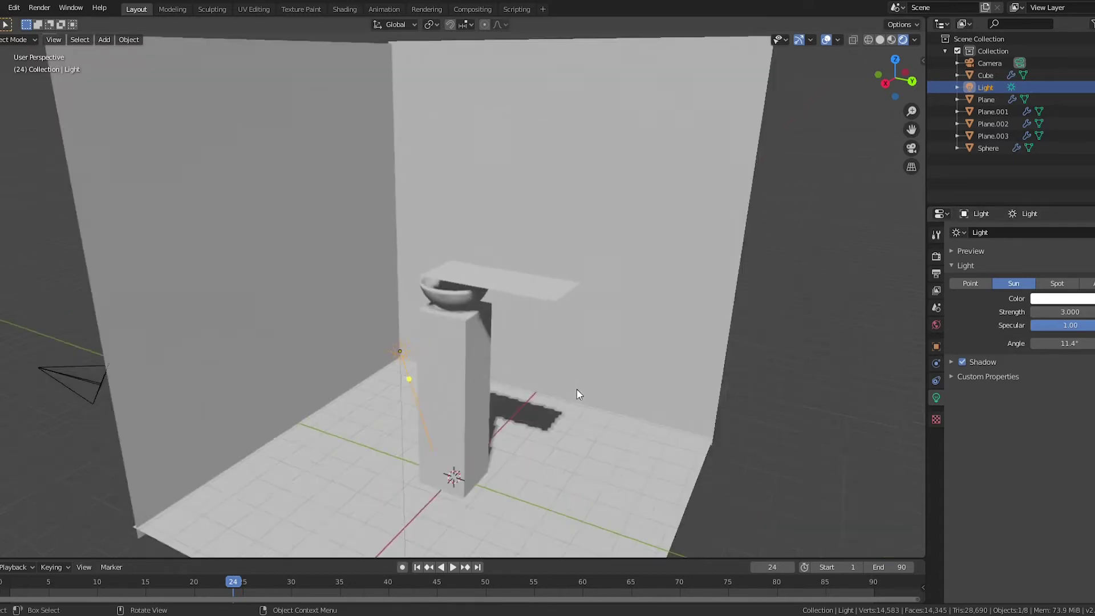
{"action": "scroll", "coordinate": [562, 378], "scroll_direction": "down", "scroll_amount": 5}
{"action": "middle_click_drag", "start_coordinate": [562, 378], "coordinate": [537, 373]}
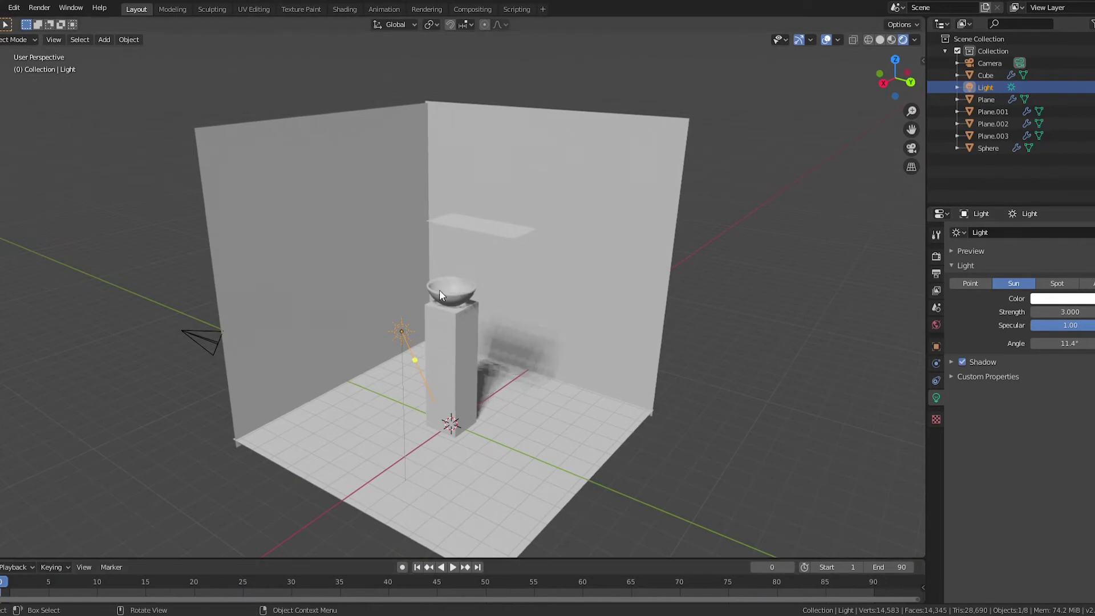
Move the sun light horizontally to a new spot in the room
{"action": "key", "text": "g"}
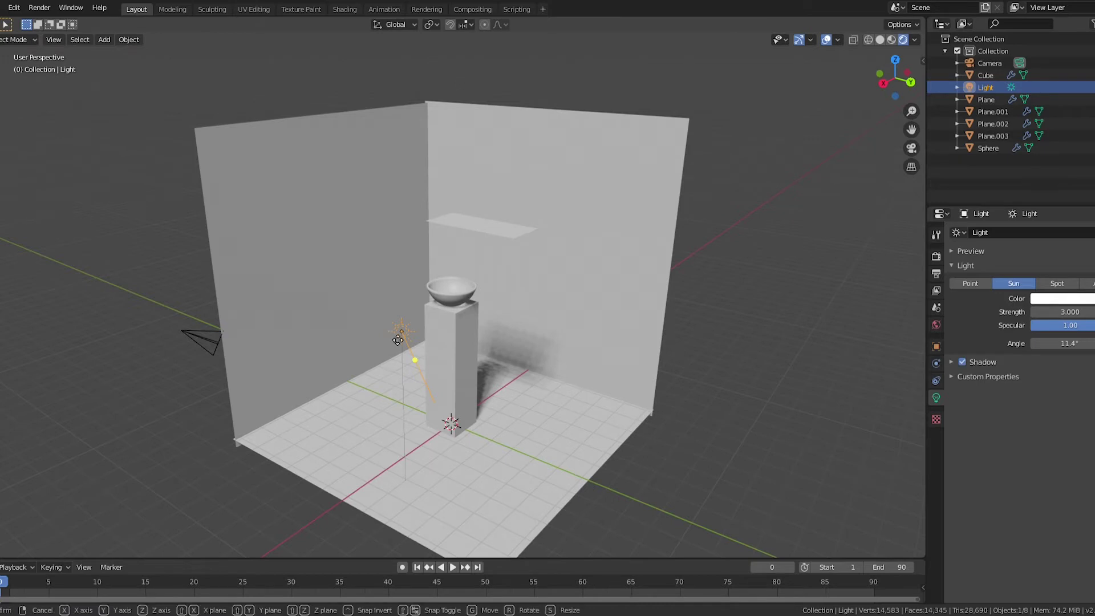
{"action": "key", "text": "shift+z"}
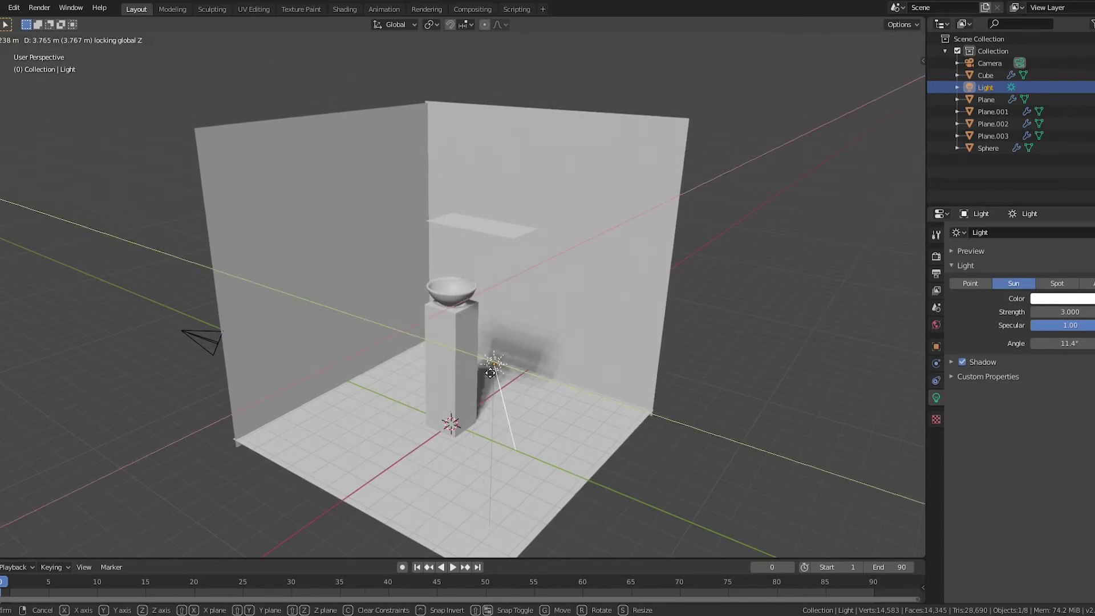
{"action": "left_click", "coordinate": [487, 369]}
{"action": "middle_click_drag", "start_coordinate": [487, 370], "coordinate": [549, 374]}
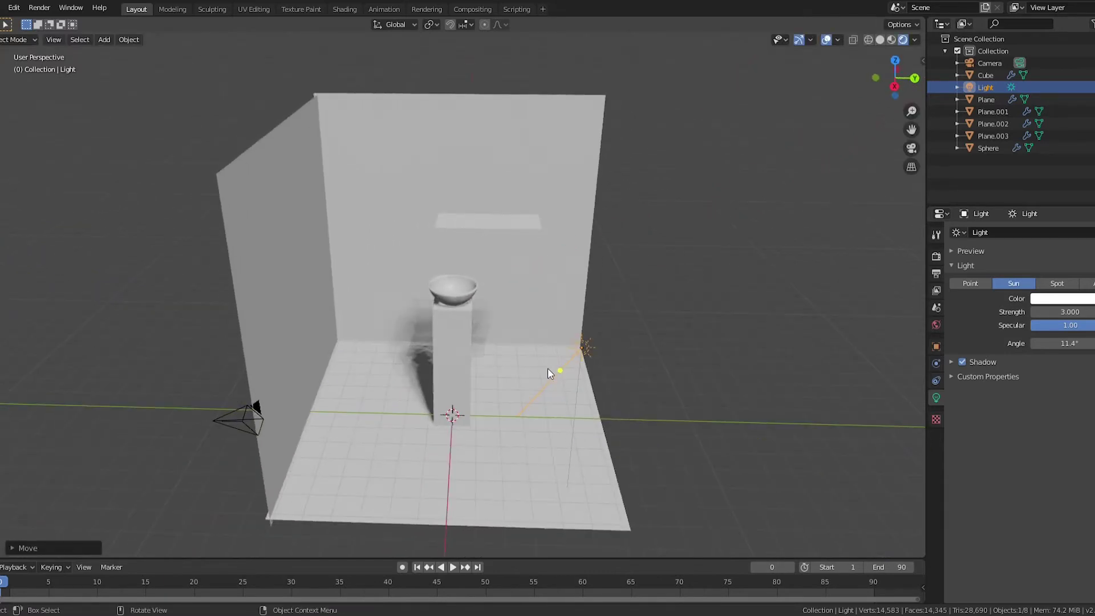
Rotate the sun's direction so the pillar's shadow falls on the back wall
{"action": "left_click_drag", "start_coordinate": [563, 373], "coordinate": [471, 315]}
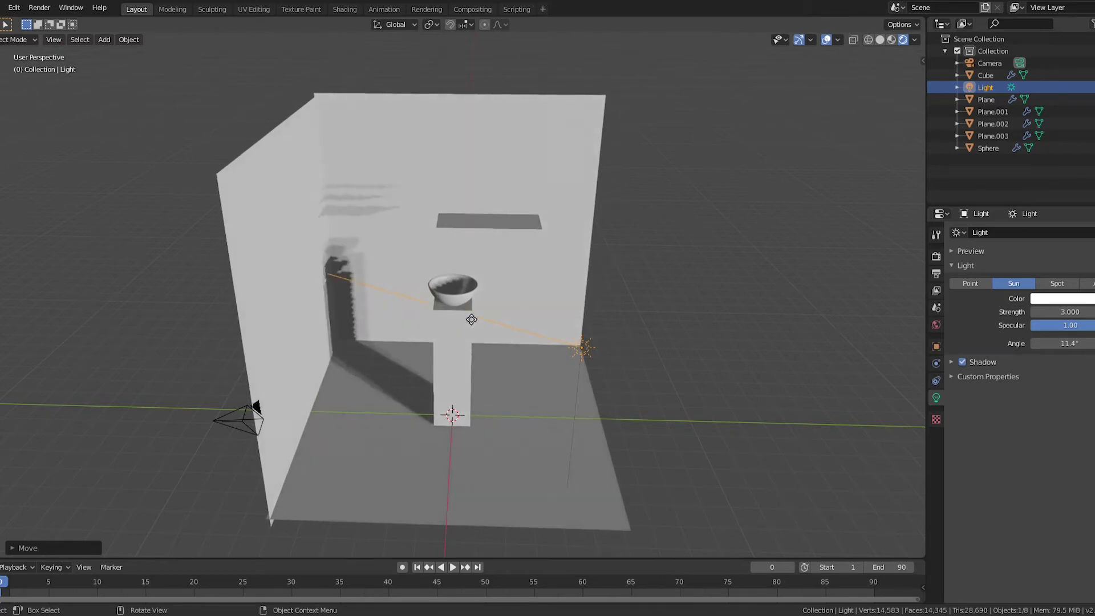
{"action": "middle_click_drag", "start_coordinate": [471, 314], "coordinate": [510, 361]}
{"action": "scroll", "coordinate": [518, 384], "scroll_direction": "up", "scroll_amount": 3}
{"action": "left_click_drag", "start_coordinate": [564, 351], "coordinate": [471, 317]}
{"action": "scroll", "coordinate": [478, 323], "scroll_direction": "down", "scroll_amount": 5}
{"action": "mouse_move", "coordinate": [478, 324]}
{"action": "middle_mouse_down"}
{"action": "mouse_move", "coordinate": [476, 347]}
{"action": "mouse_move", "coordinate": [498, 339]}
{"action": "mouse_move", "coordinate": [447, 330]}
{"action": "mouse_move", "coordinate": [474, 333]}
{"action": "middle_mouse_up"}
{"action": "scroll", "coordinate": [477, 346], "scroll_direction": "up", "scroll_amount": 2}
{"action": "scroll", "coordinate": [499, 339], "scroll_direction": "up", "scroll_amount": 1}
{"action": "scroll", "coordinate": [448, 330], "scroll_direction": "up", "scroll_amount": 3}
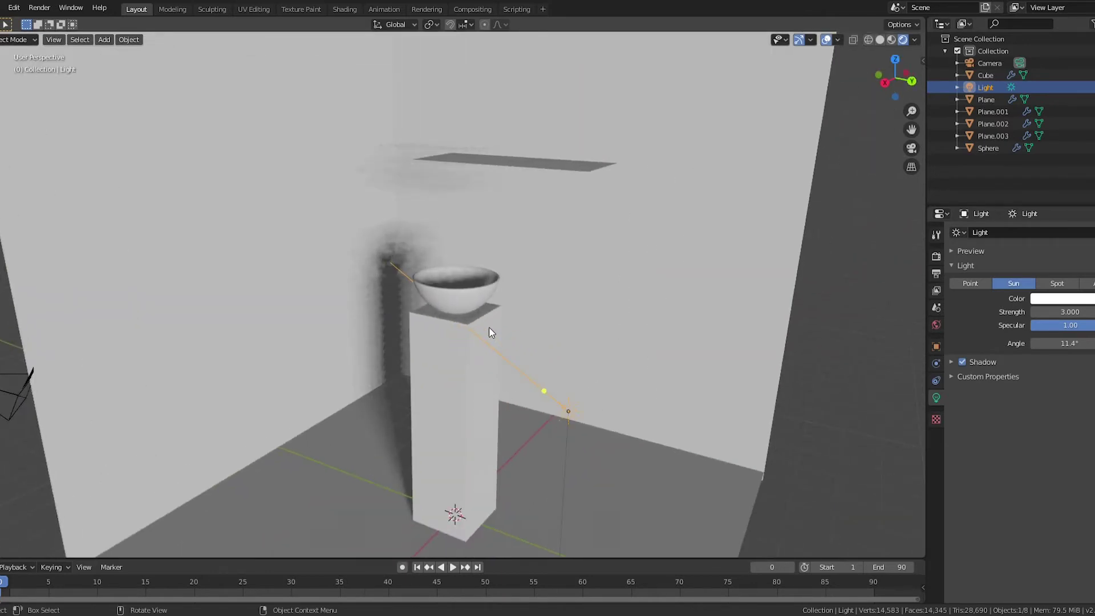
{"action": "middle_click_drag", "start_coordinate": [513, 341], "coordinate": [529, 324]}
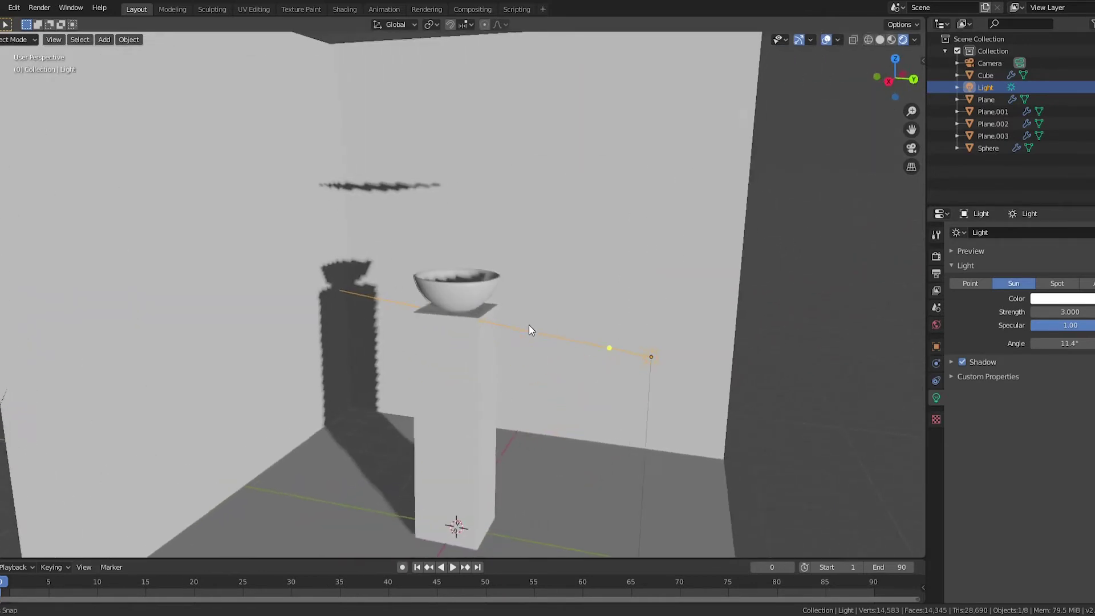
{"action": "scroll", "coordinate": [529, 324], "scroll_direction": "down", "scroll_amount": 2}
Lower the sun's Strength to 2 and fine-tune its aim toward the pedestal top
{"action": "left_click", "coordinate": [1089, 313]}
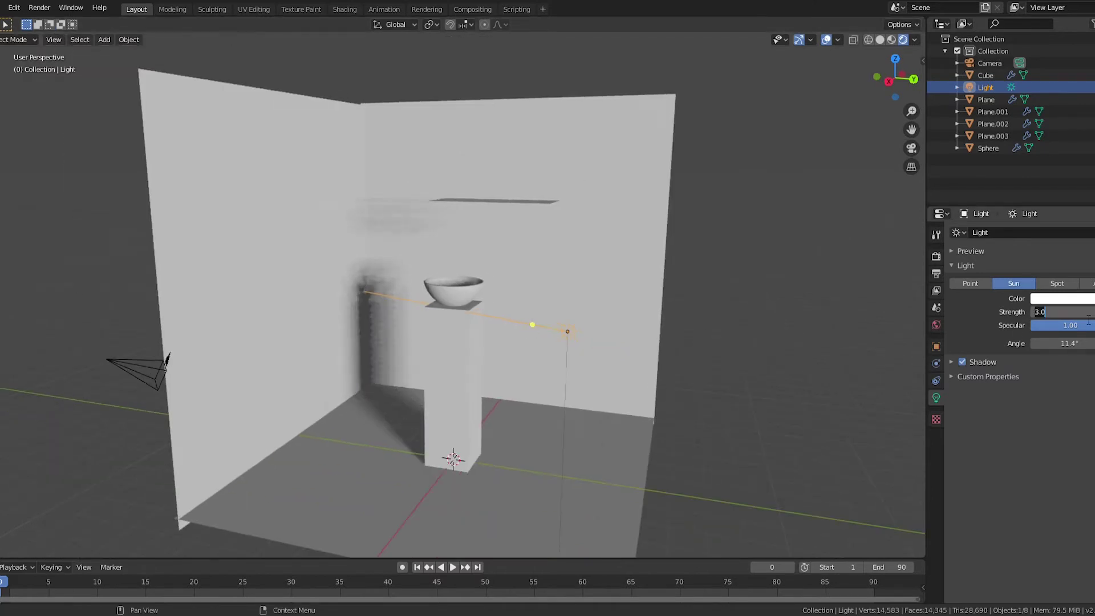
{"action": "type", "text": "2"}
{"action": "key", "text": "Return"}
{"action": "middle_click_drag", "start_coordinate": [617, 336], "coordinate": [540, 328]}
{"action": "left_click_drag", "start_coordinate": [519, 335], "coordinate": [475, 322]}
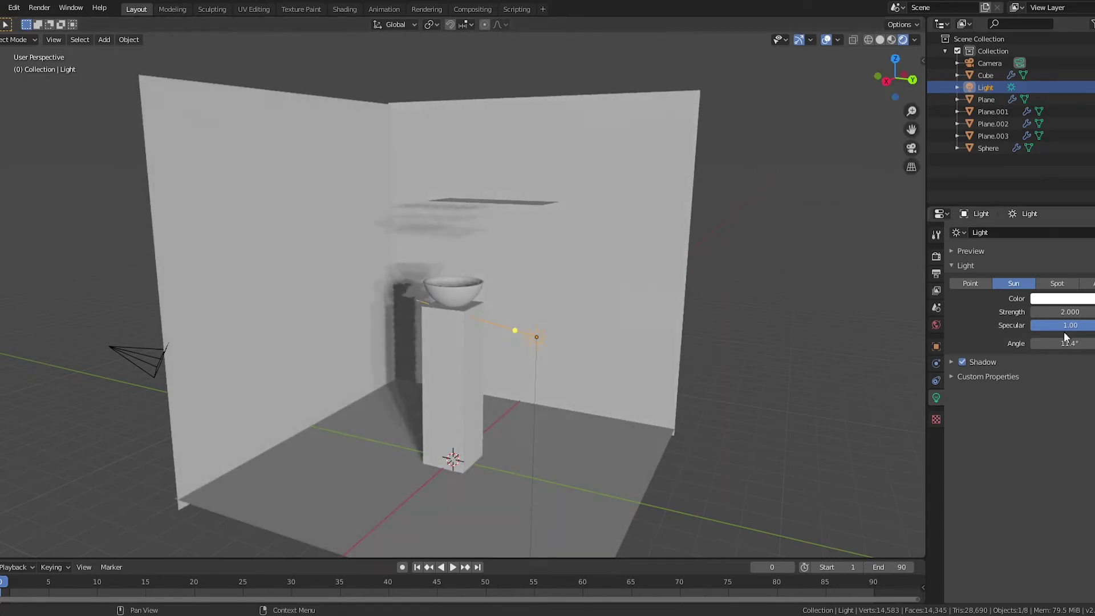
Give the bowl a new Glossy BSDF material with roughness 0.4
{"action": "left_click", "coordinate": [473, 298]}
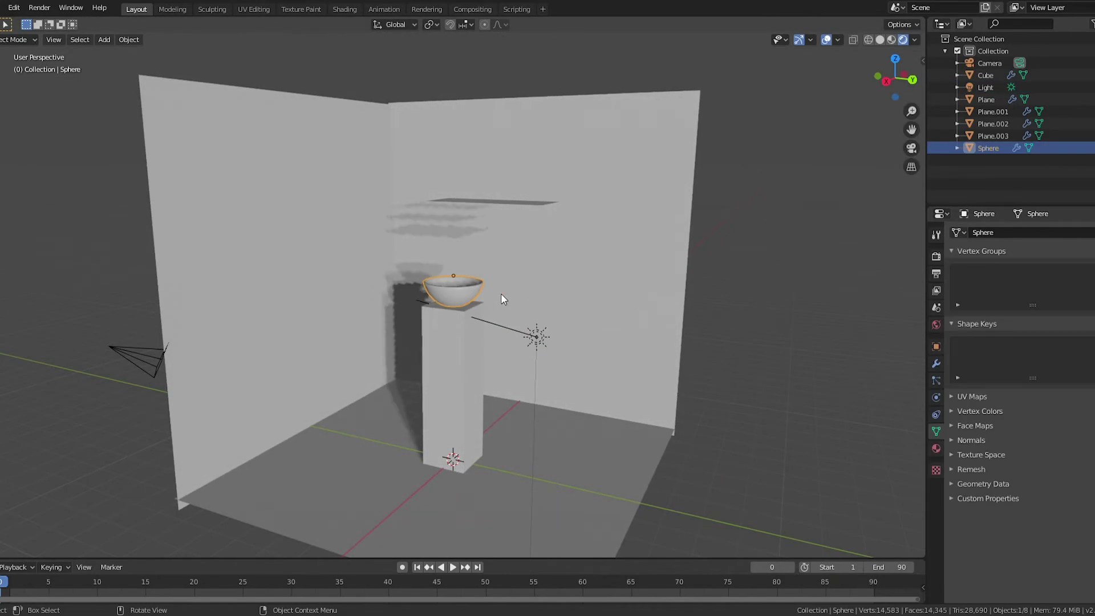
{"action": "left_click", "coordinate": [936, 449]}
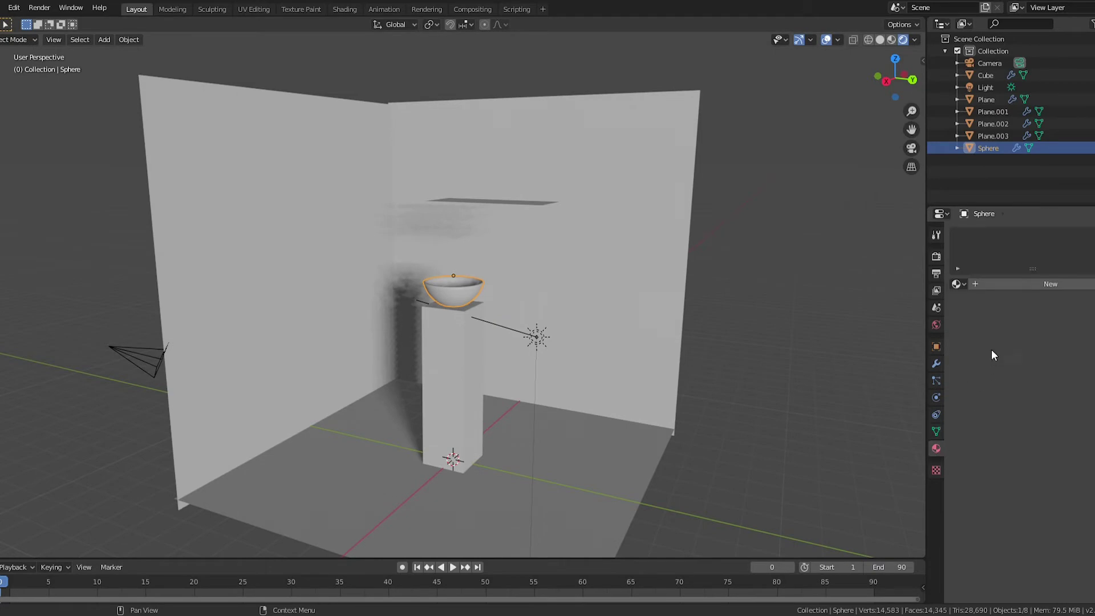
{"action": "left_click", "coordinate": [1004, 284]}
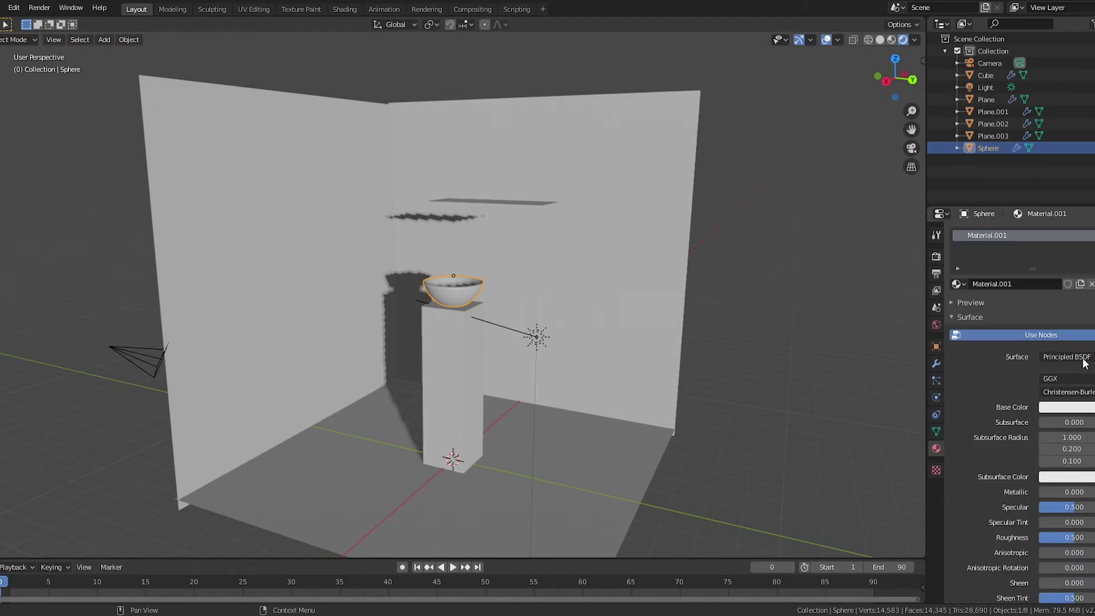
{"action": "left_click", "coordinate": [1082, 357]}
{"action": "left_click", "coordinate": [971, 144]}
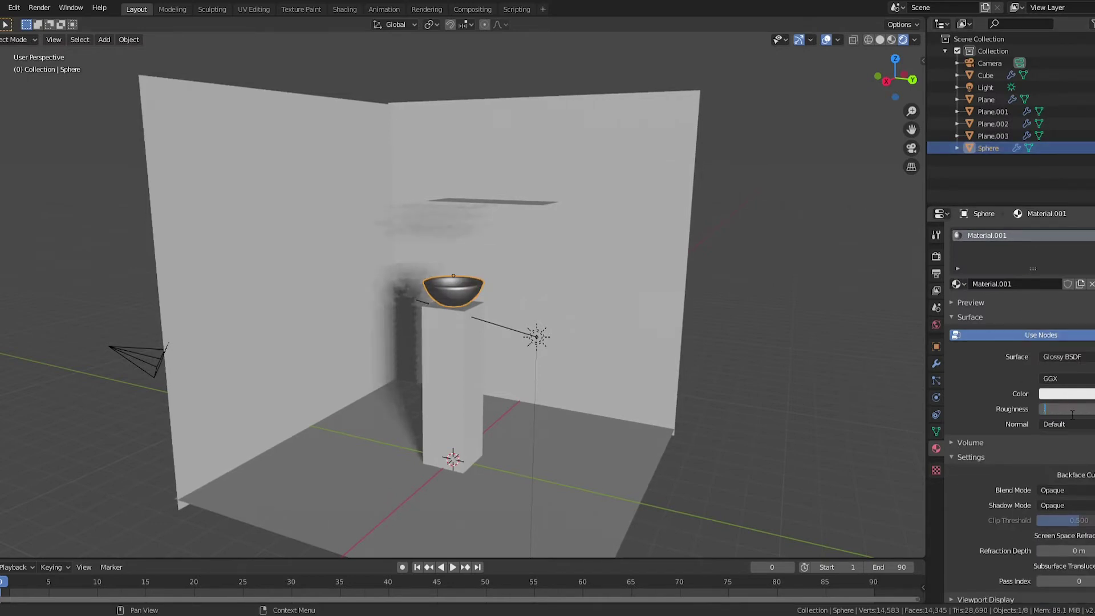
{"action": "left_click", "coordinate": [1040, 404]}
{"action": "type", "text": ".4"}
{"action": "key", "text": "Return"}
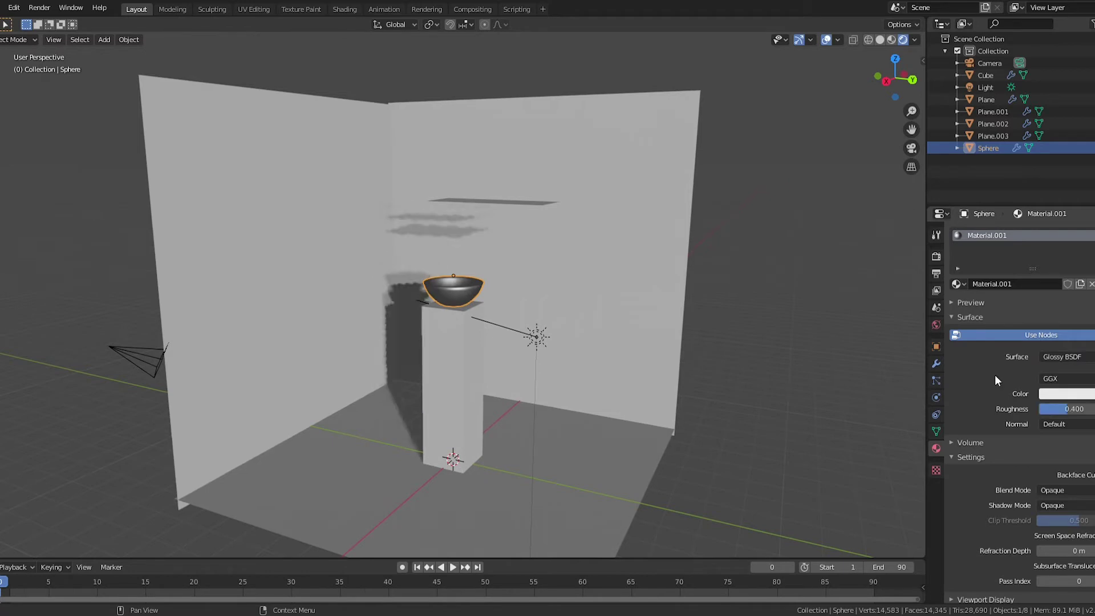
{"action": "left_click", "coordinate": [1017, 307]}
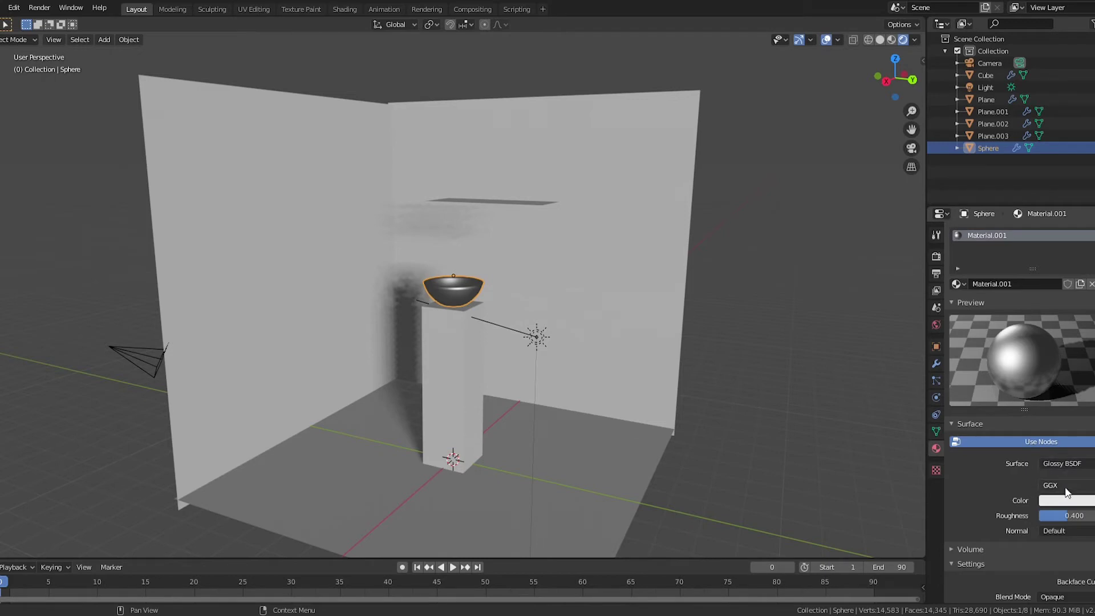
Set the bowl material's colour to a saturated orange and inspect it on the pillar
{"action": "left_click", "coordinate": [1089, 503]}
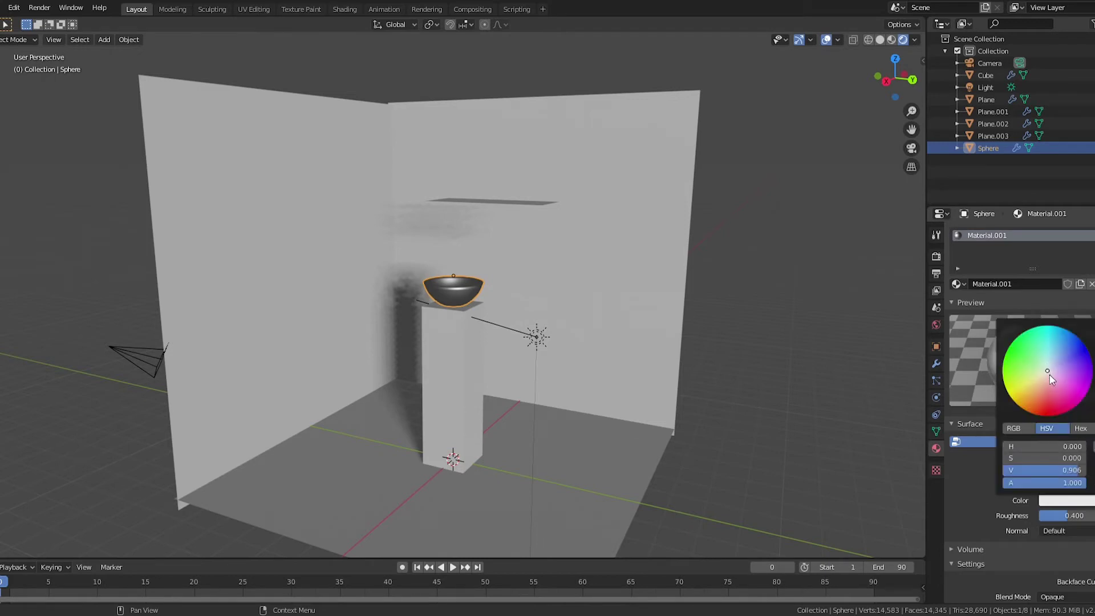
{"action": "left_click", "coordinate": [1047, 372]}
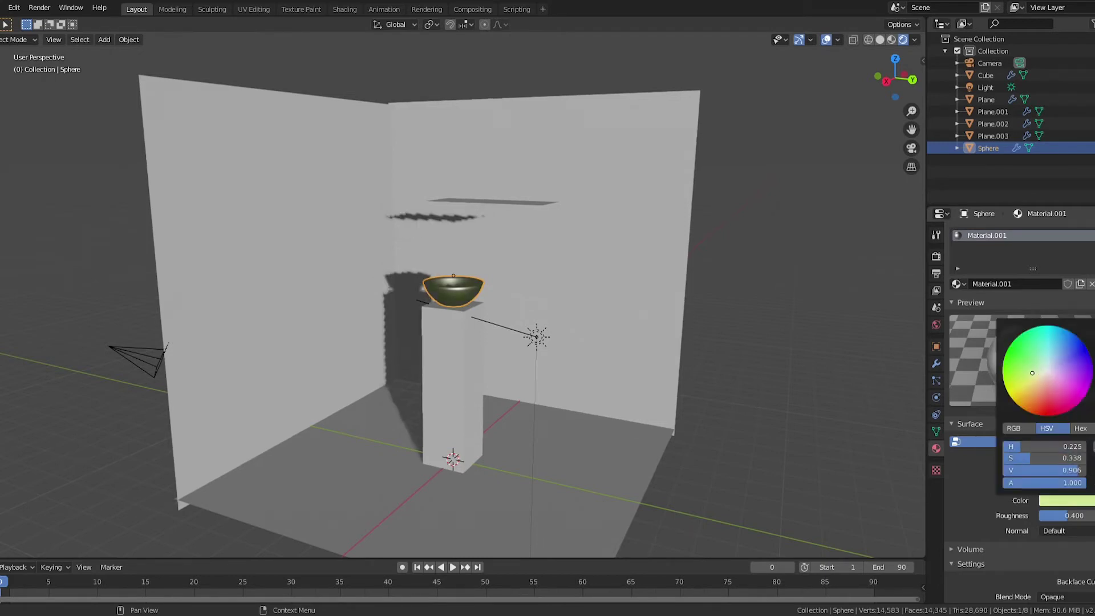
{"action": "mouse_move", "coordinate": [1024, 375]}
{"action": "left_mouse_down"}
{"action": "mouse_move", "coordinate": [1019, 406]}
{"action": "mouse_move", "coordinate": [1028, 411]}
{"action": "left_mouse_up"}
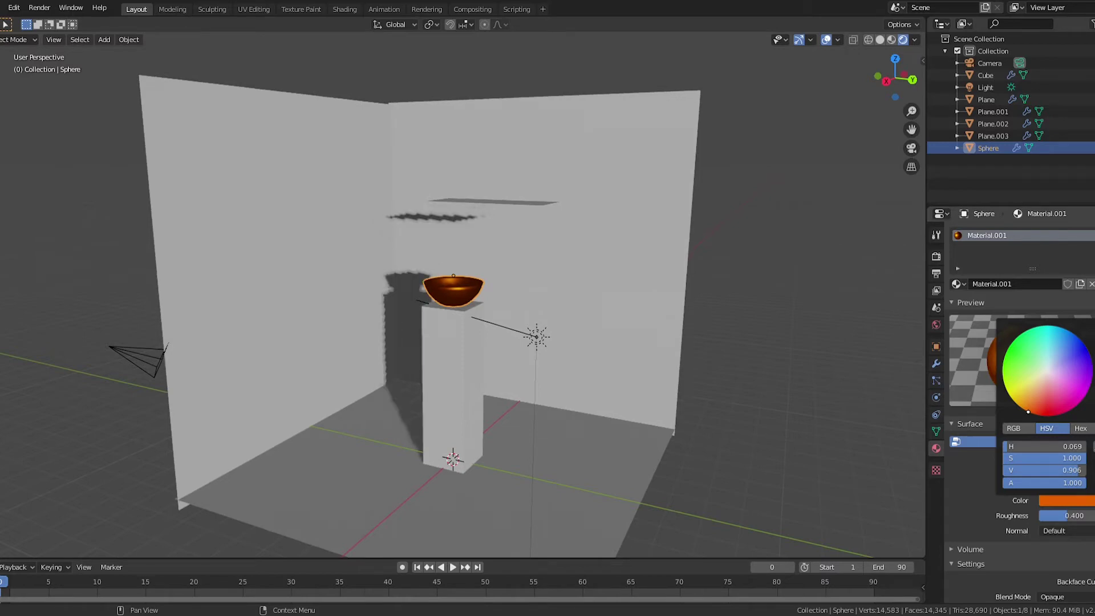
{"action": "scroll", "coordinate": [354, 312], "scroll_direction": "up", "scroll_amount": 5}
{"action": "middle_click_drag", "start_coordinate": [576, 369], "coordinate": [563, 393]}
{"action": "scroll", "coordinate": [563, 394], "scroll_direction": "down", "scroll_amount": 5}
{"action": "scroll", "coordinate": [665, 412], "scroll_direction": "up", "scroll_amount": 5}
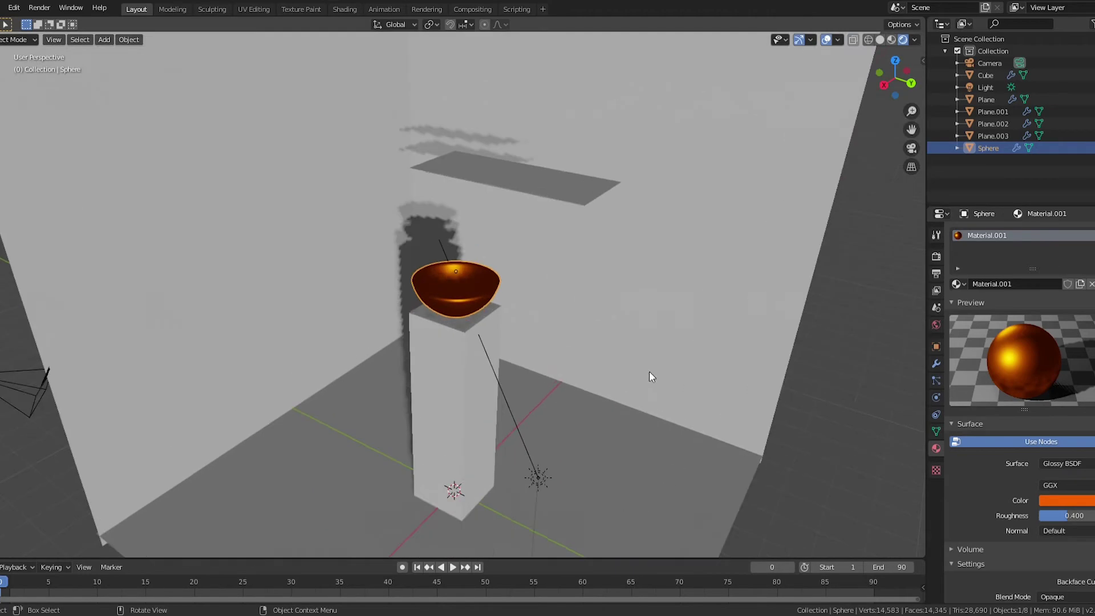
{"action": "middle_click_drag", "start_coordinate": [651, 376], "coordinate": [589, 360]}
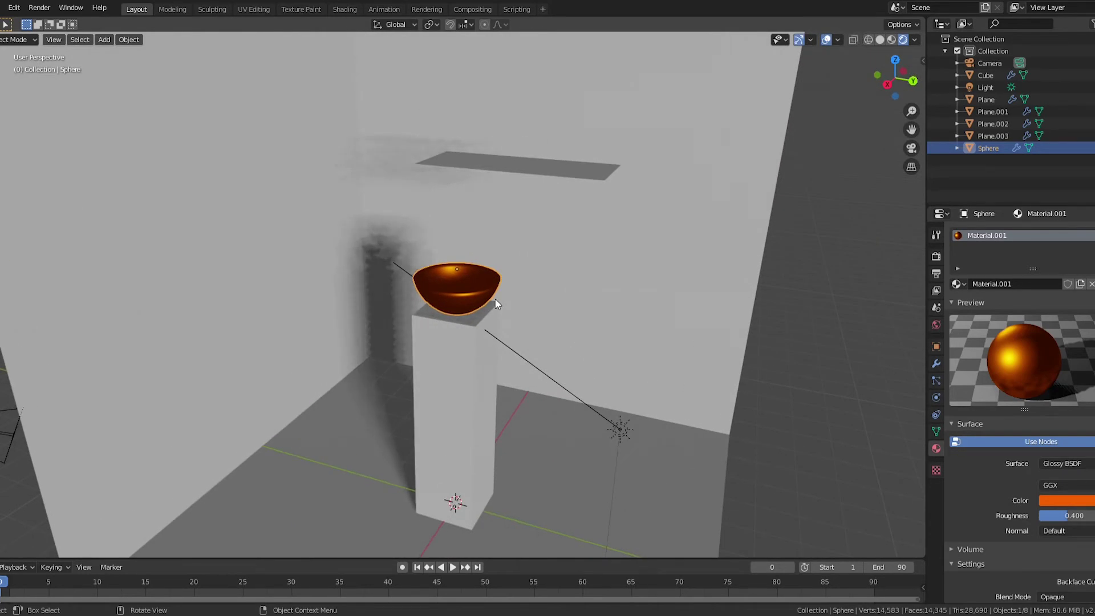
Give the floor plane a new Glossy BSDF material with roughness 0.275
{"action": "left_click", "coordinate": [347, 455]}
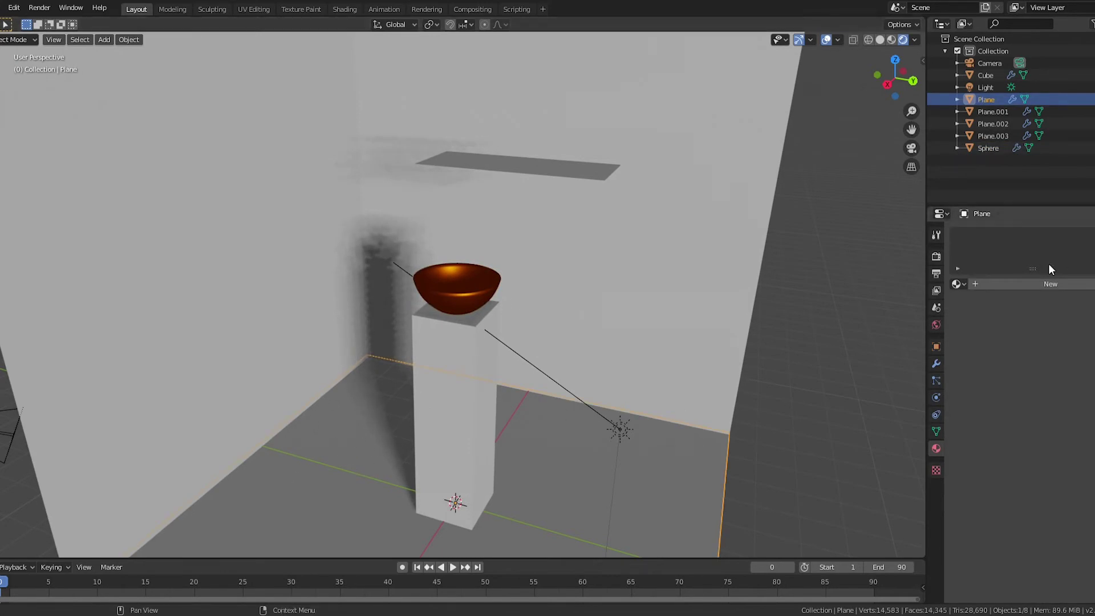
{"action": "left_click", "coordinate": [1036, 283]}
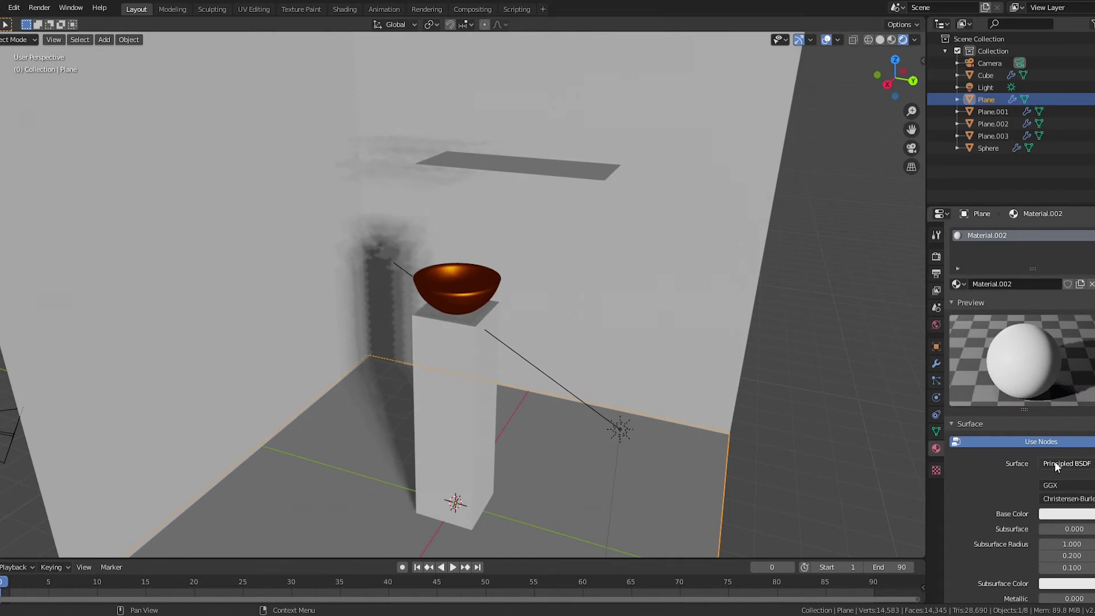
{"action": "left_click", "coordinate": [1055, 463]}
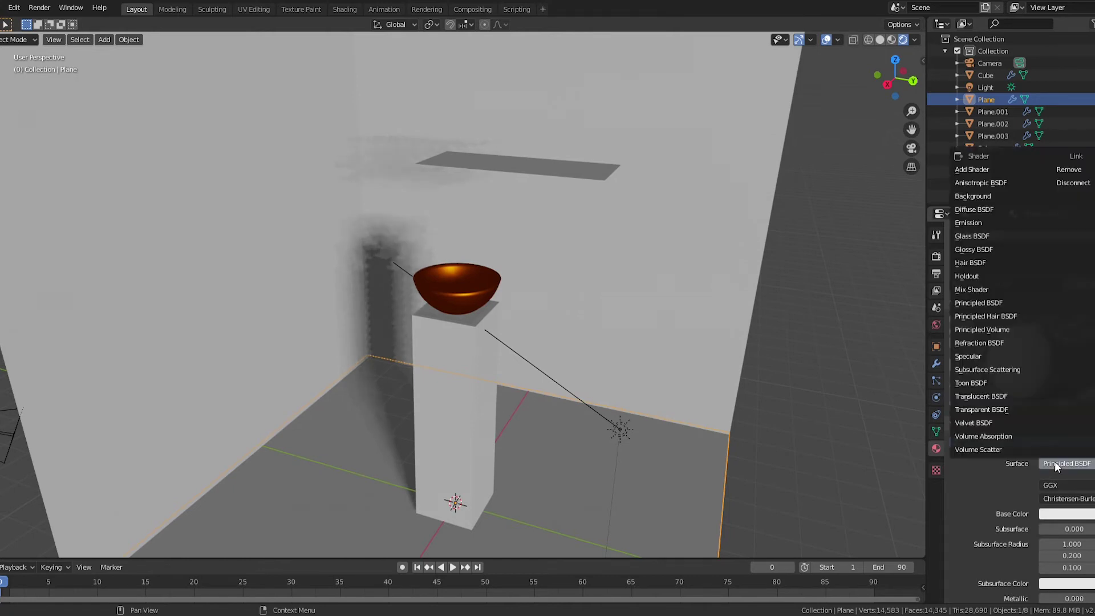
{"action": "left_click", "coordinate": [991, 250]}
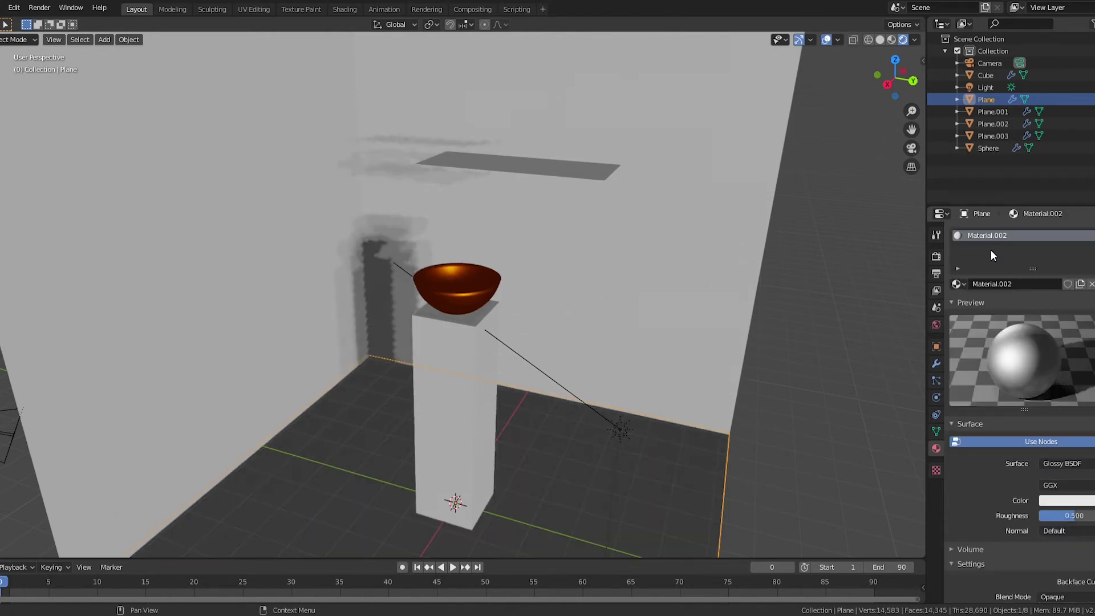
{"action": "left_click", "coordinate": [1081, 515]}
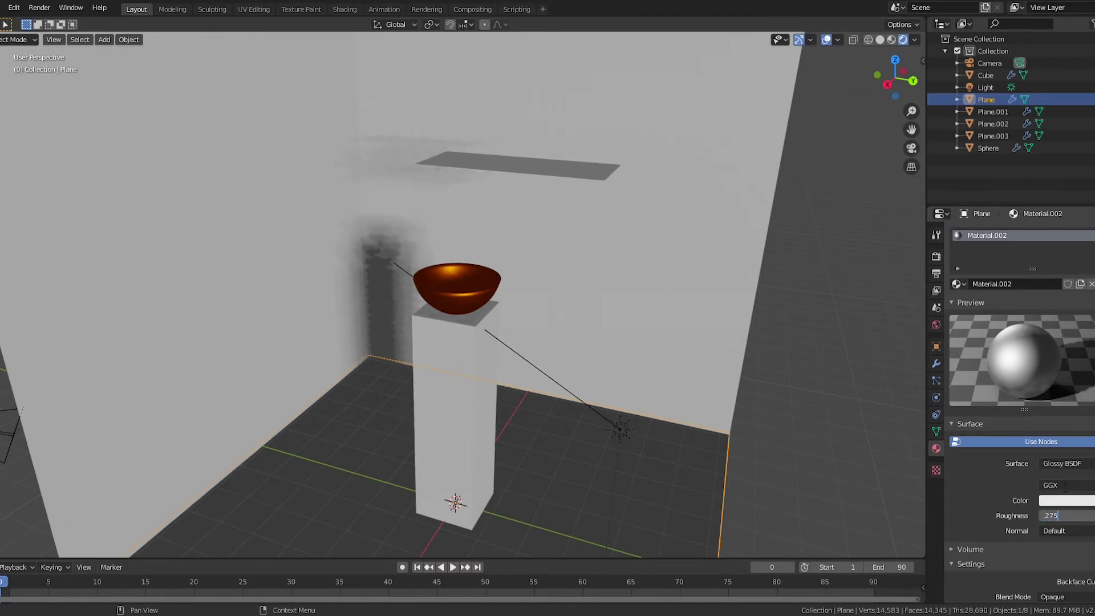
{"action": "key", "text": "Return"}
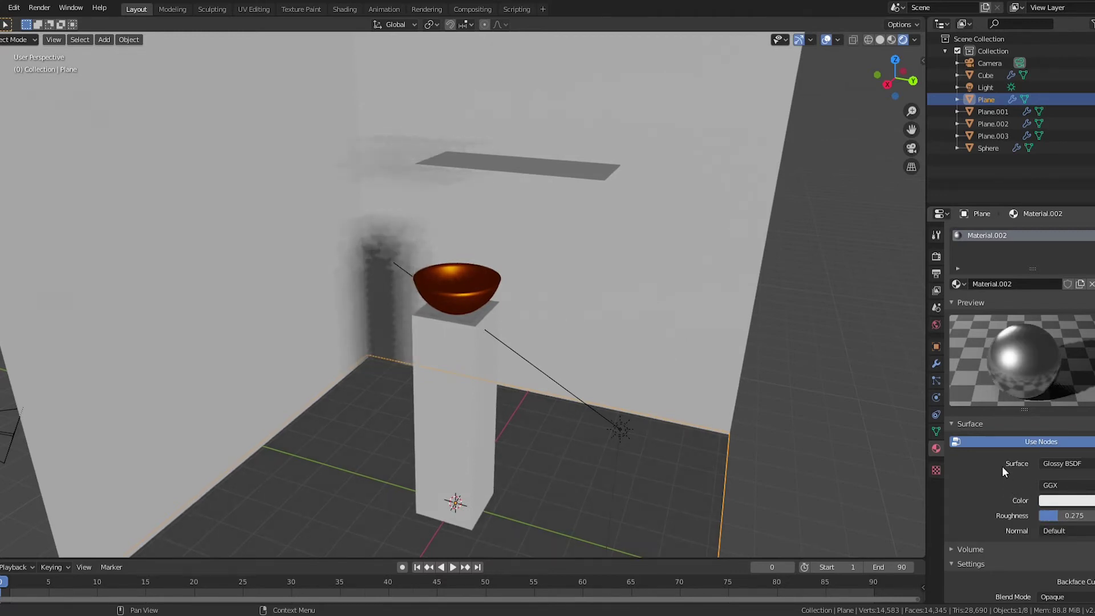
Darken the floor material's colour to black
{"action": "left_click", "coordinate": [1083, 502]}
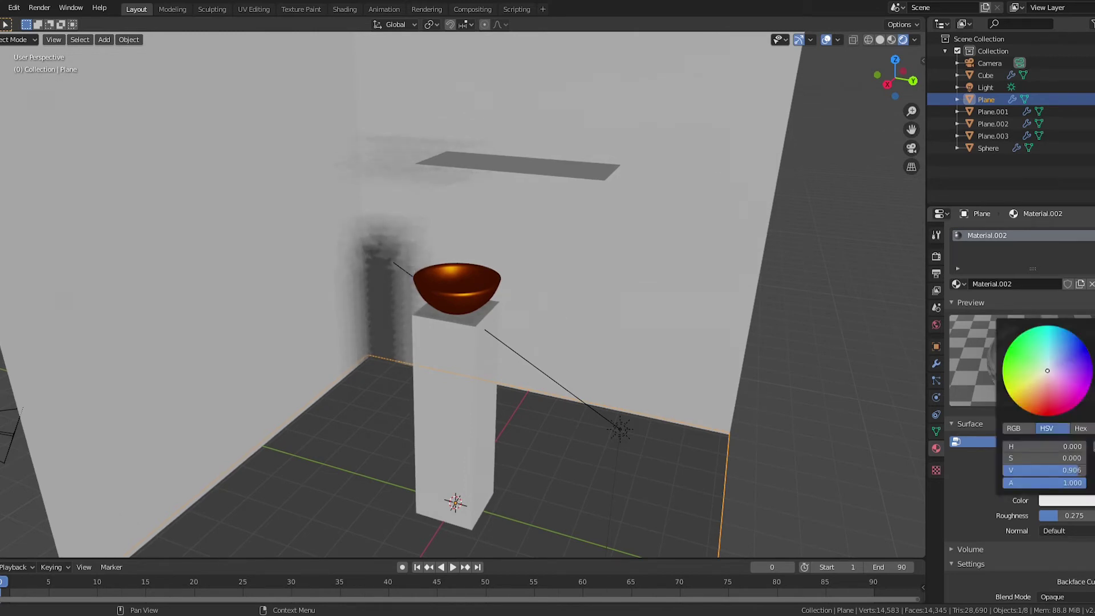
{"action": "left_click_drag", "start_coordinate": [1061, 470], "coordinate": [1007, 470]}
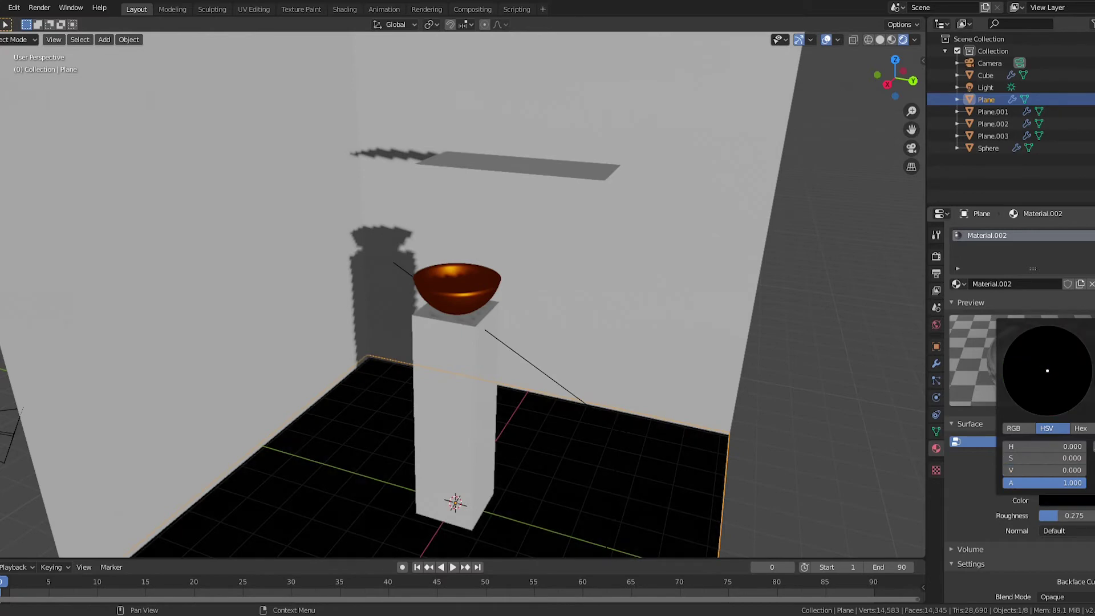
{"action": "scroll", "coordinate": [649, 402], "scroll_direction": "down", "scroll_amount": 10}
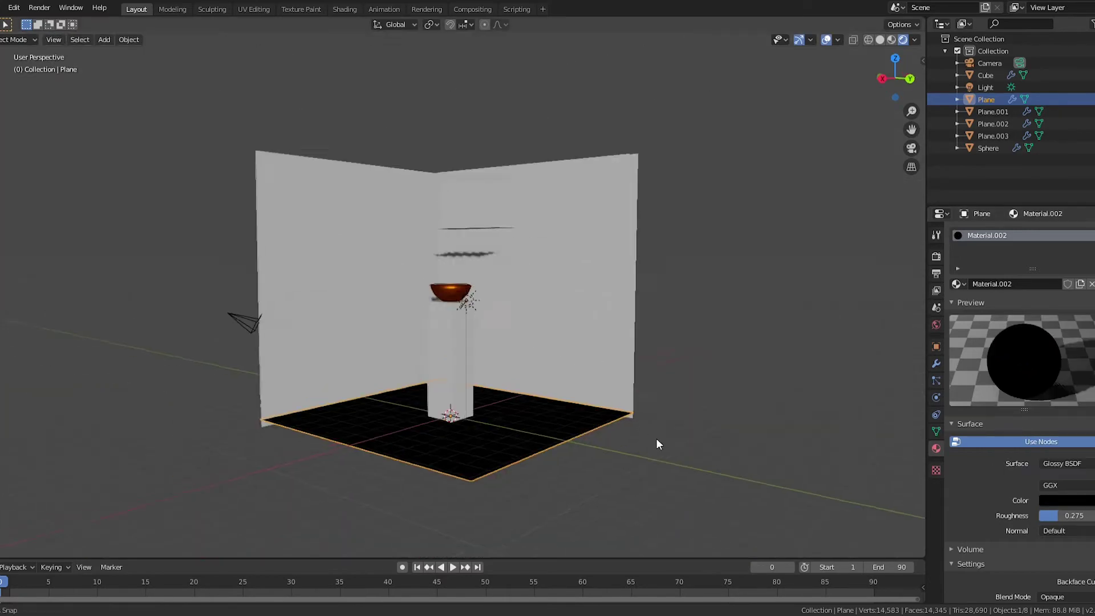
{"action": "scroll", "coordinate": [570, 477], "scroll_direction": "up", "scroll_amount": 6}
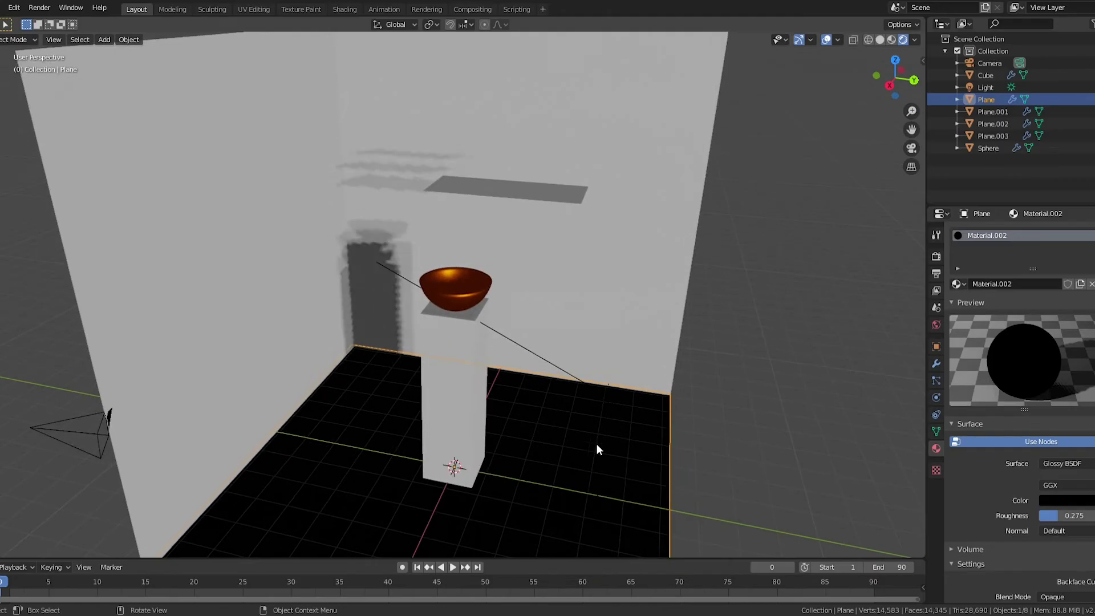
Select the sun and re-aim it to shift the shadows
{"action": "left_click", "coordinate": [608, 395]}
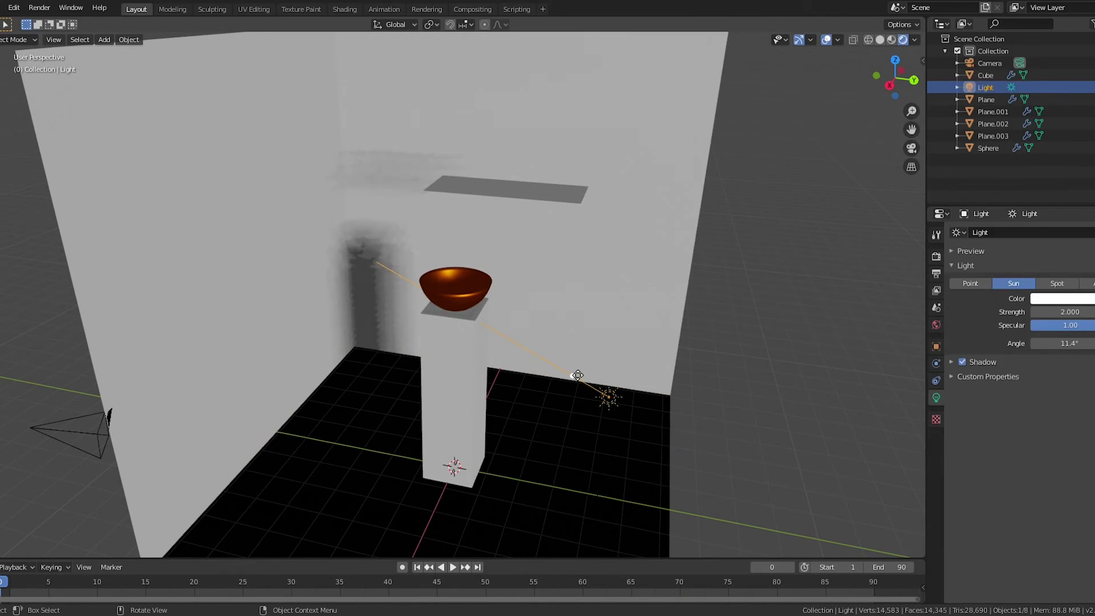
{"action": "left_click_drag", "start_coordinate": [578, 378], "coordinate": [461, 339]}
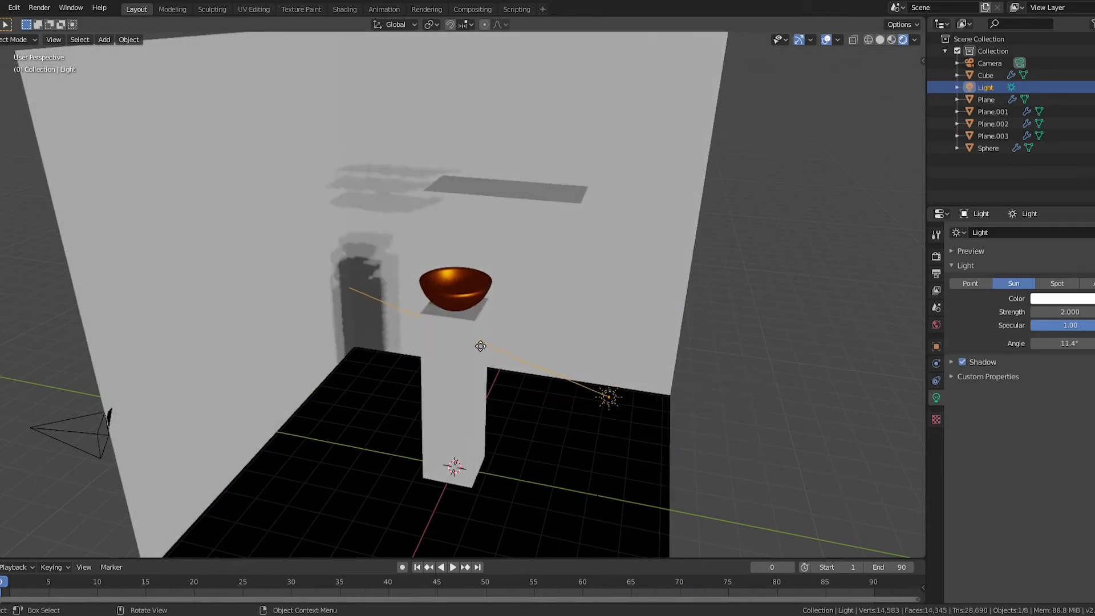
{"action": "middle_click_drag", "start_coordinate": [678, 409], "coordinate": [661, 313]}
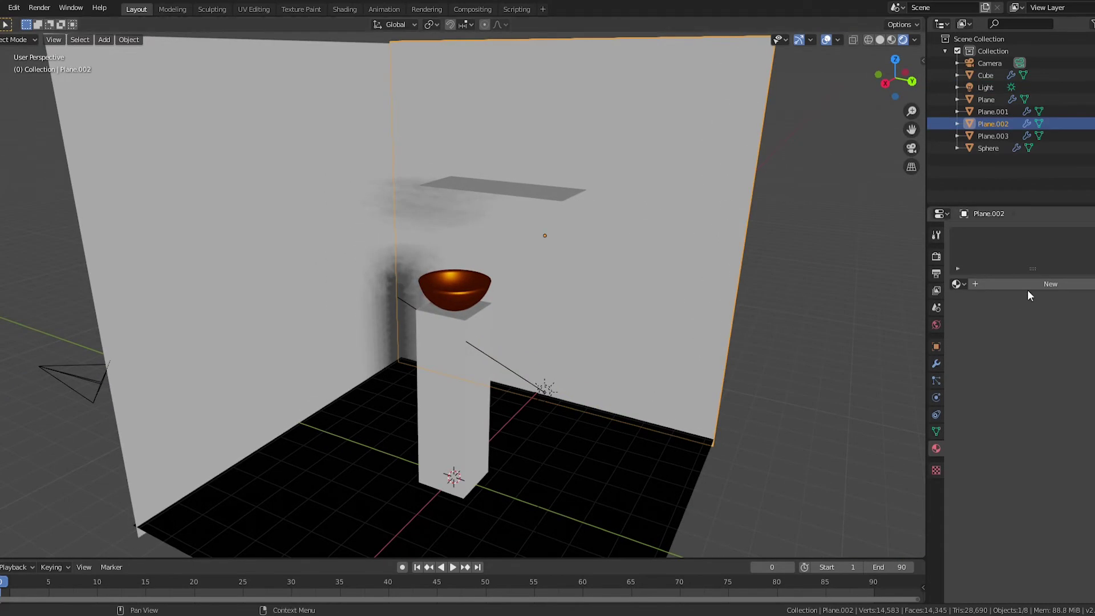
Give the back wall a new Glossy BSDF material with roughness 0.275 and Brick Texture colour
{"action": "left_click", "coordinate": [1023, 281]}
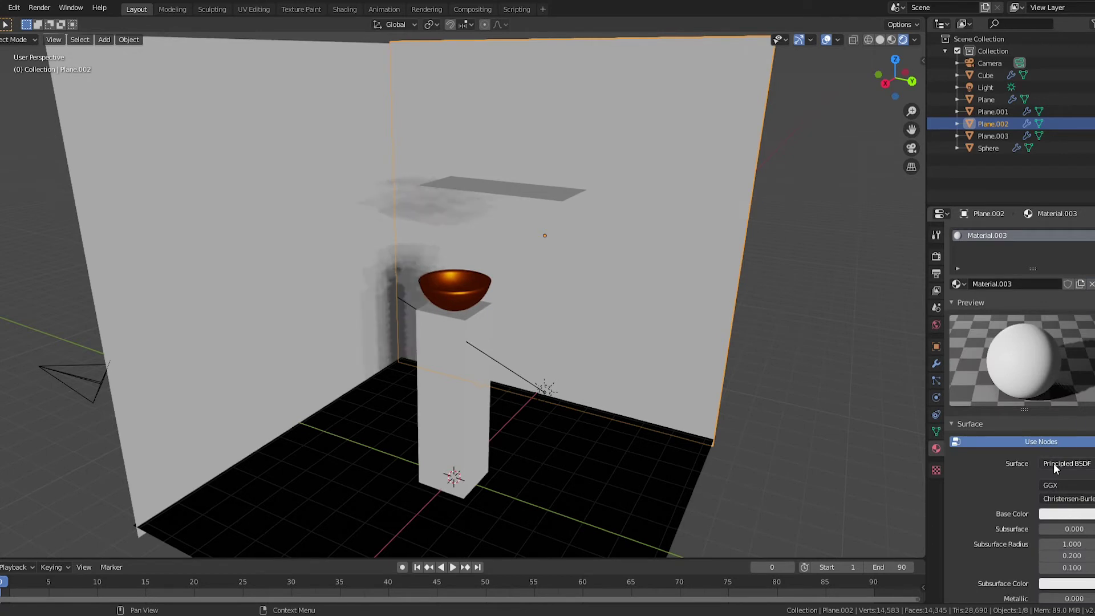
{"action": "left_click", "coordinate": [1054, 463]}
{"action": "left_click", "coordinate": [973, 249]}
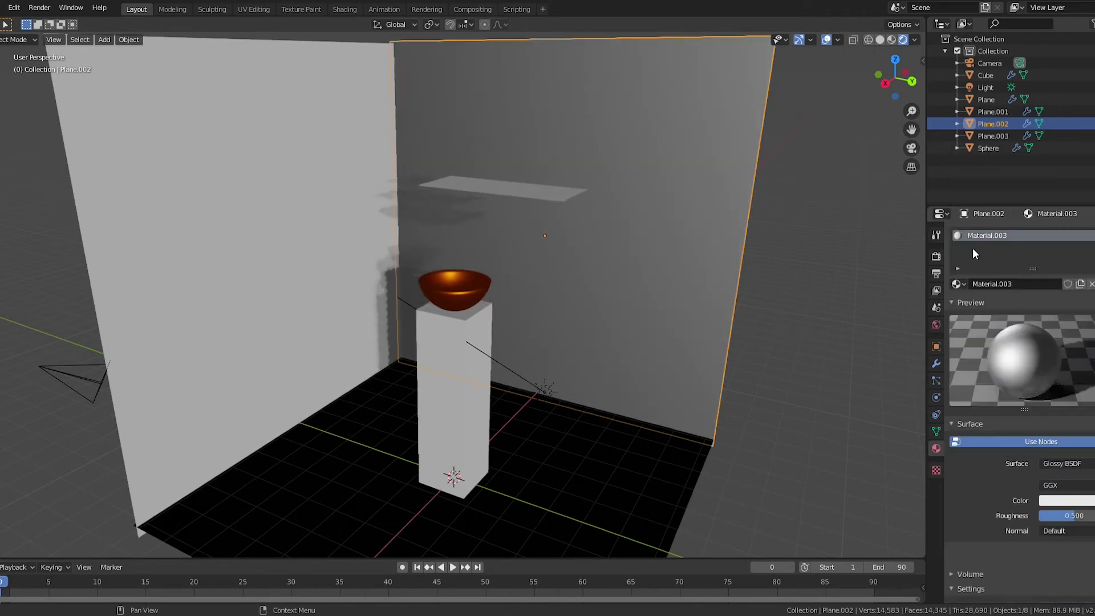
{"action": "left_click", "coordinate": [1077, 518]}
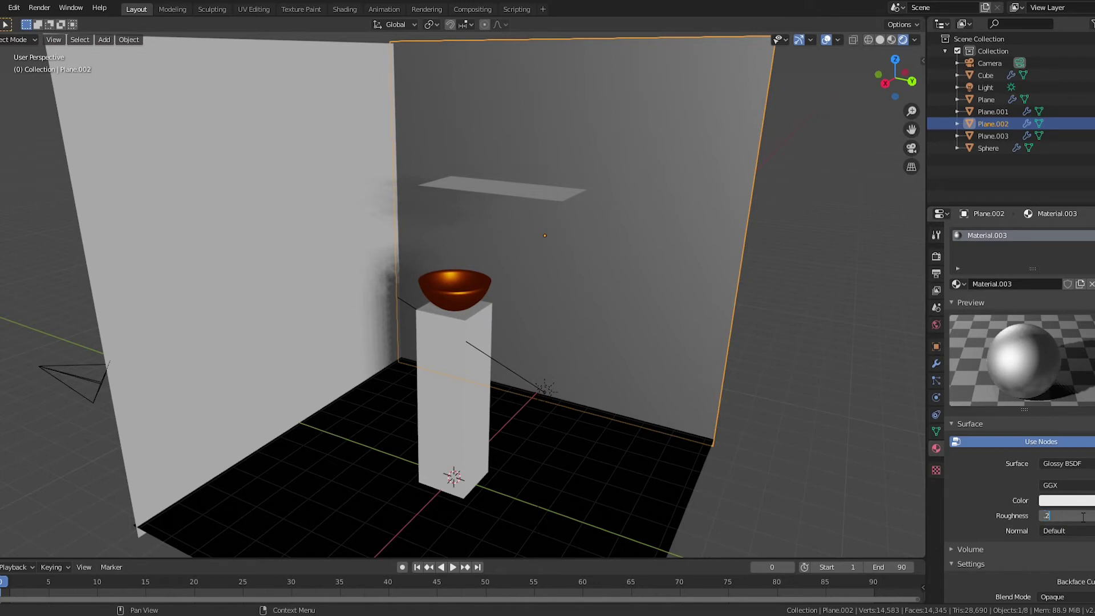
{"action": "key", "text": "Return"}
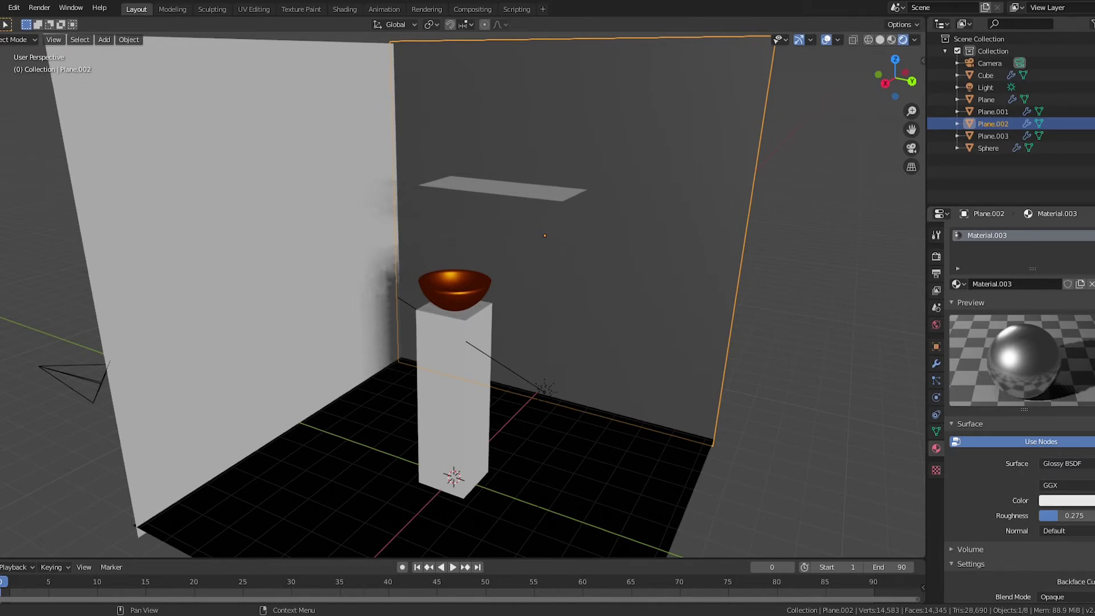
{"action": "left_click", "coordinate": [951, 501]}
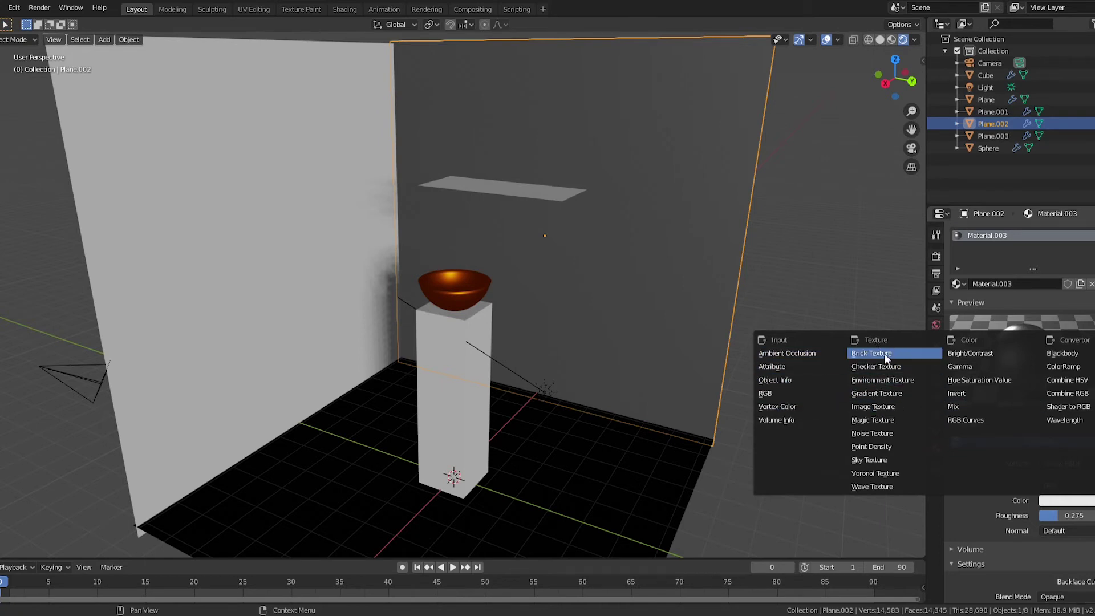
{"action": "left_click", "coordinate": [868, 354]}
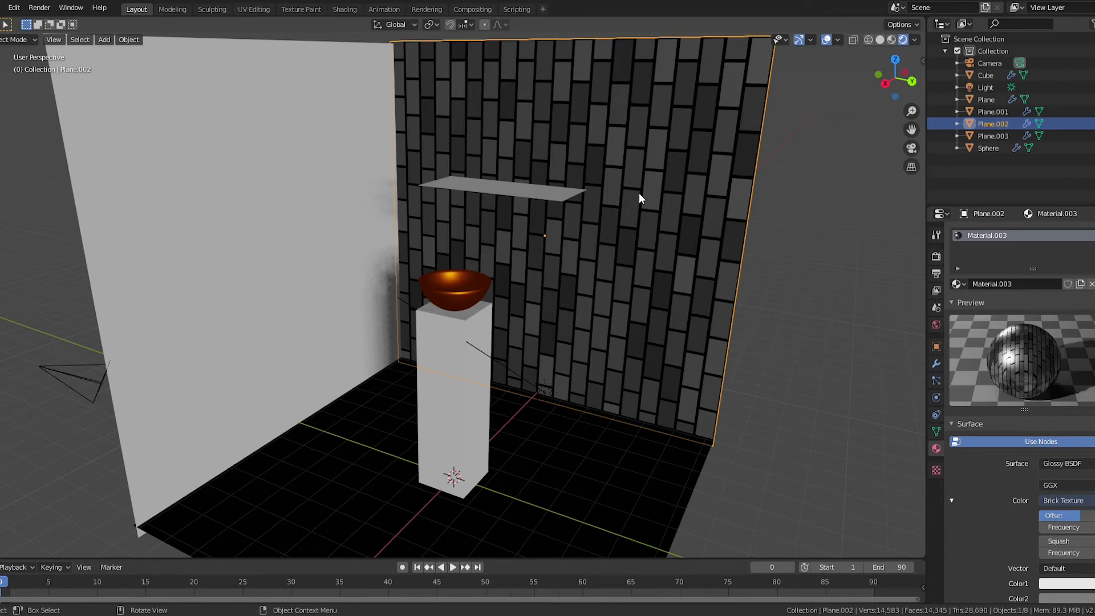
Rotate the back wall along X so its bricks run horizontally
{"action": "key", "text": "g"}
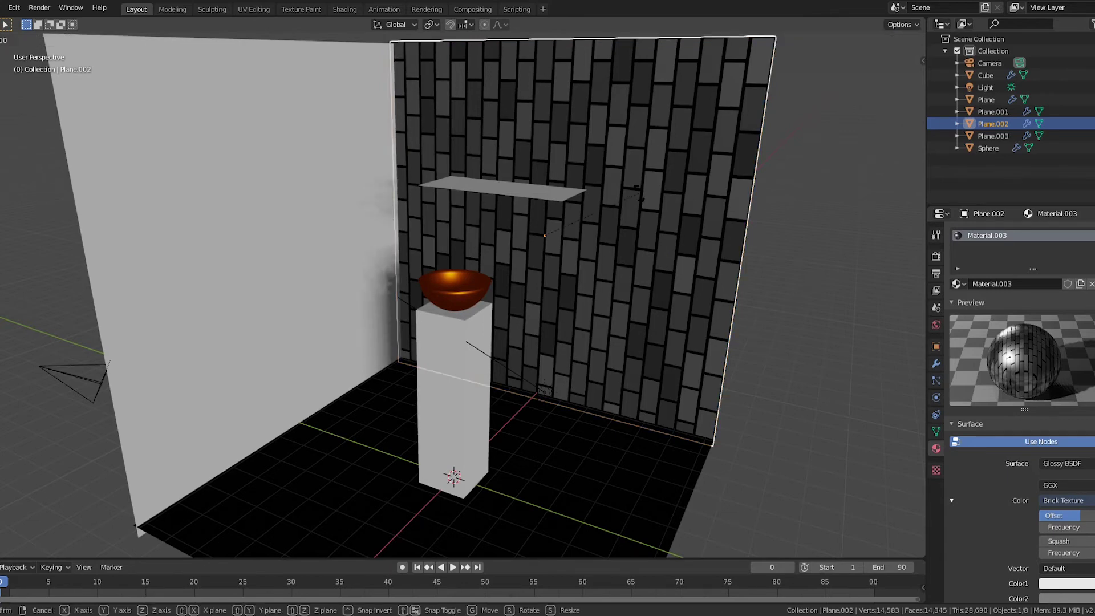
{"action": "key", "text": "x"}
{"action": "key", "text": "Return"}
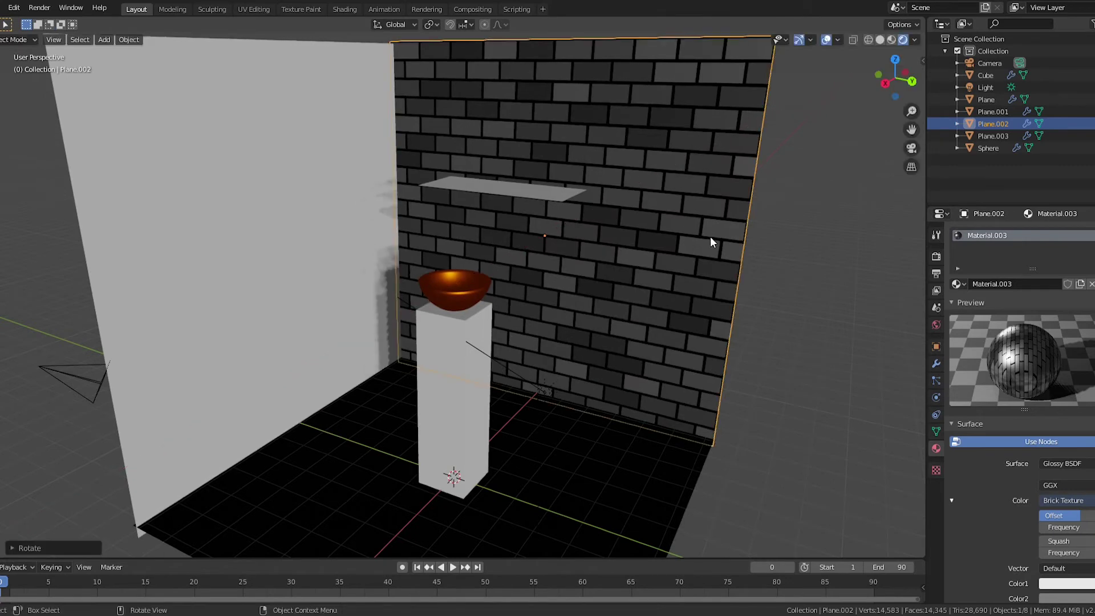
{"action": "middle_click_drag", "start_coordinate": [717, 238], "coordinate": [655, 255]}
{"action": "scroll", "coordinate": [627, 251], "scroll_direction": "down", "scroll_amount": 5}
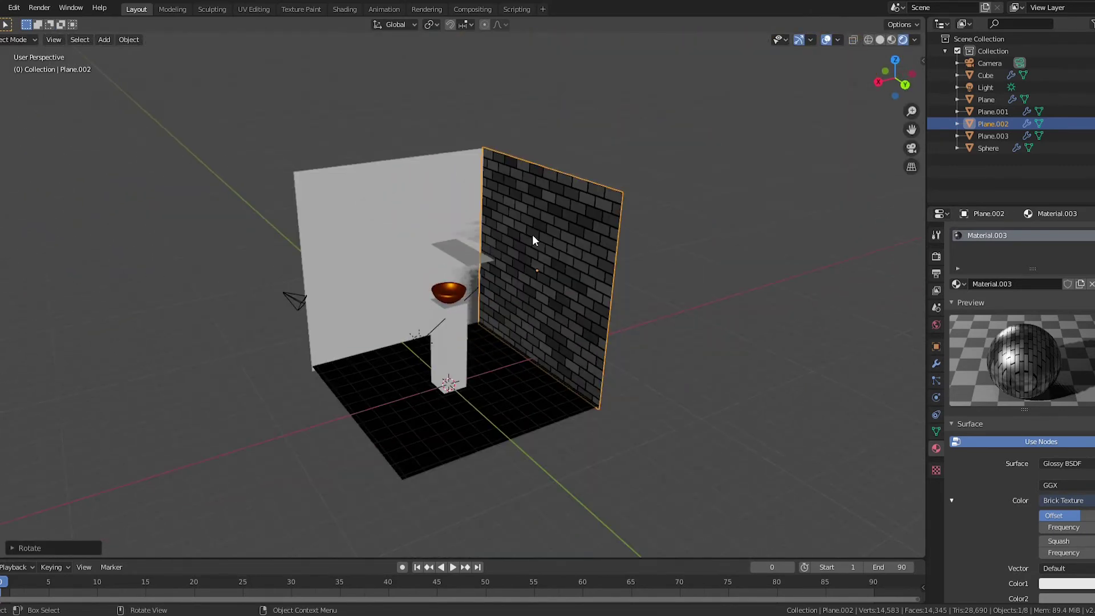
{"action": "middle_click_drag", "start_coordinate": [578, 261], "coordinate": [589, 261]}
{"action": "scroll", "coordinate": [589, 324], "scroll_direction": "up", "scroll_amount": 5}
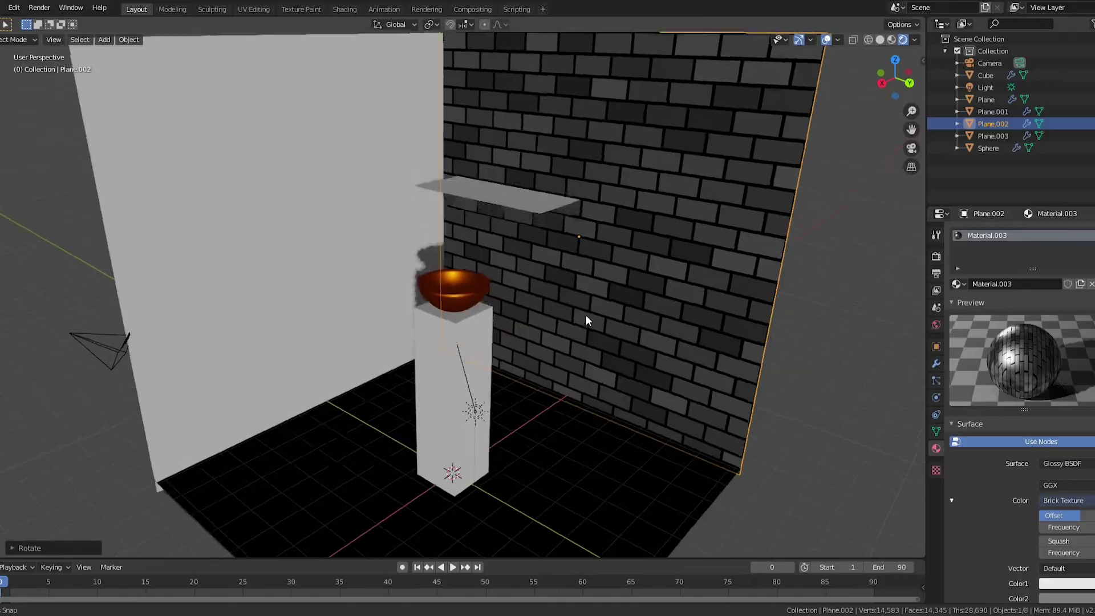
{"action": "middle_click_drag", "start_coordinate": [585, 314], "coordinate": [511, 327]}
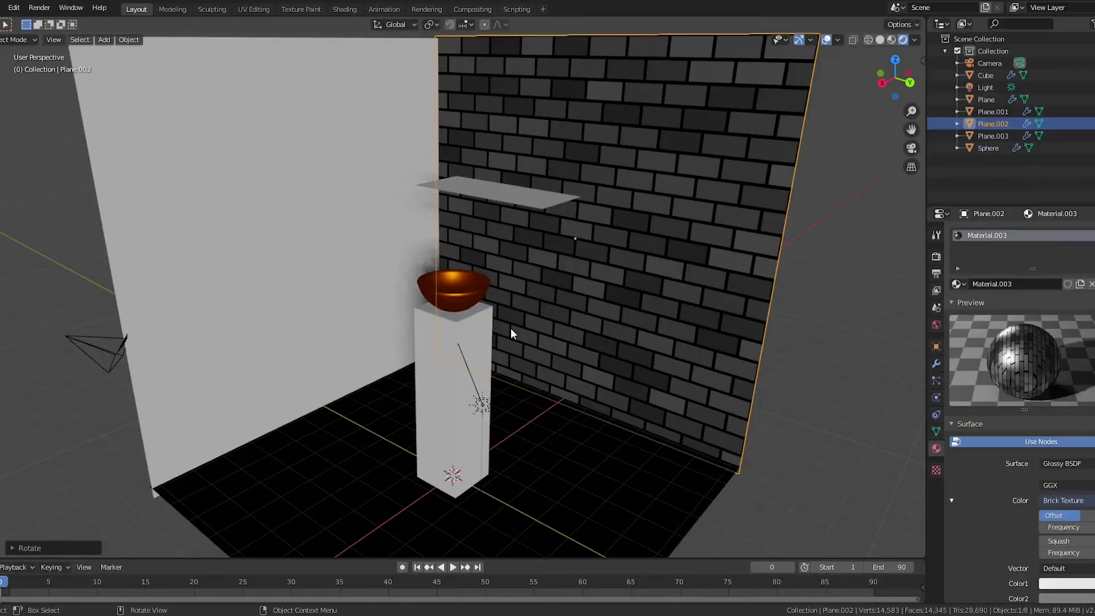
Make the pillar pure white by raising its base colour value to 1.0
{"action": "left_click", "coordinate": [441, 332]}
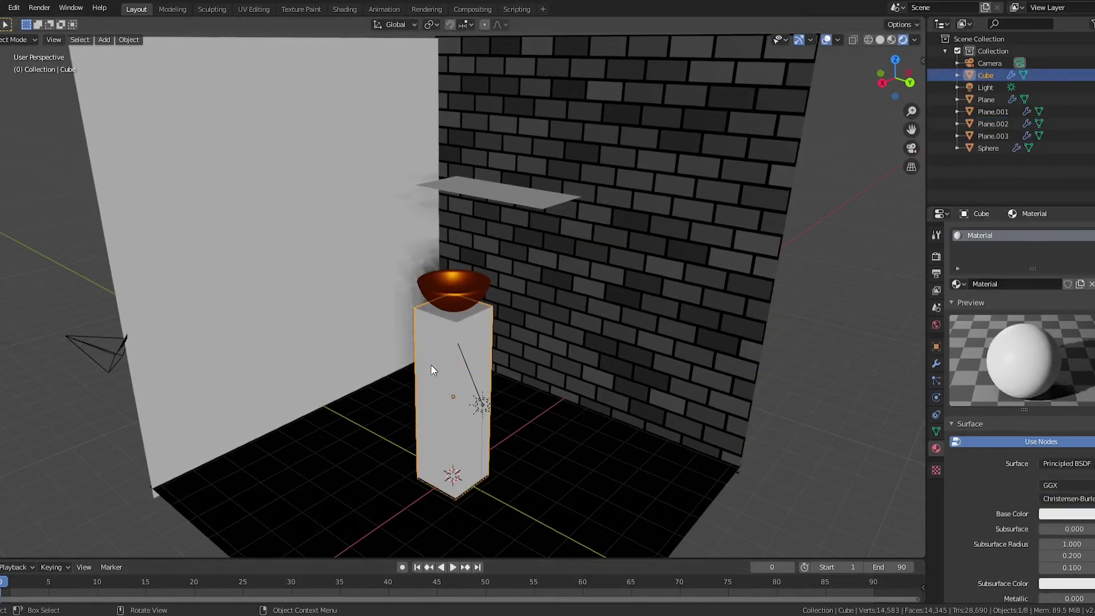
{"action": "left_click", "coordinate": [1076, 514]}
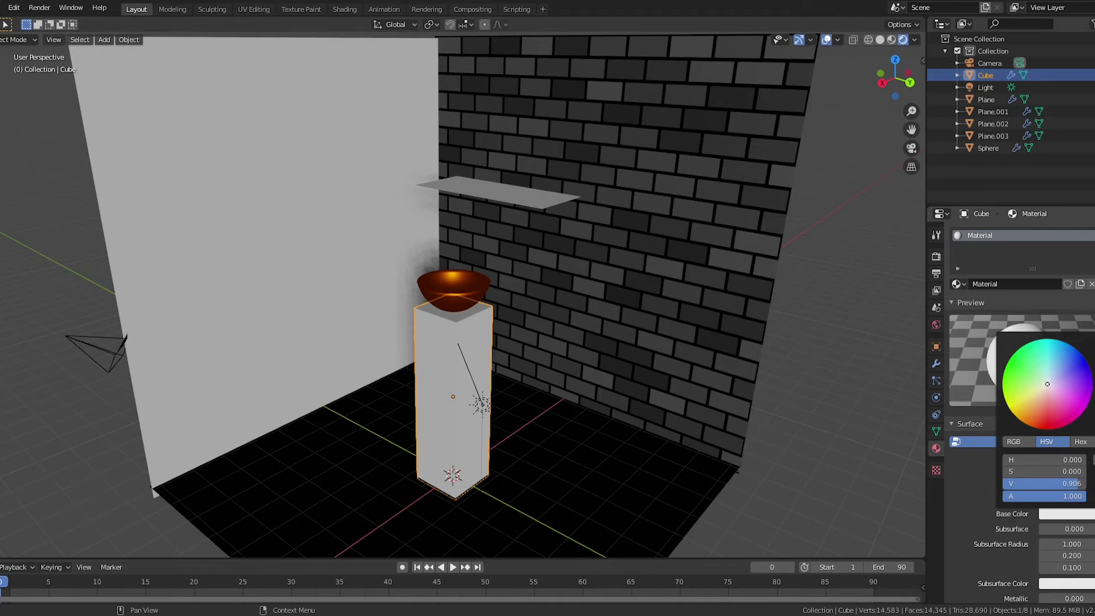
{"action": "left_click_drag", "start_coordinate": [1043, 483], "coordinate": [1078, 483]}
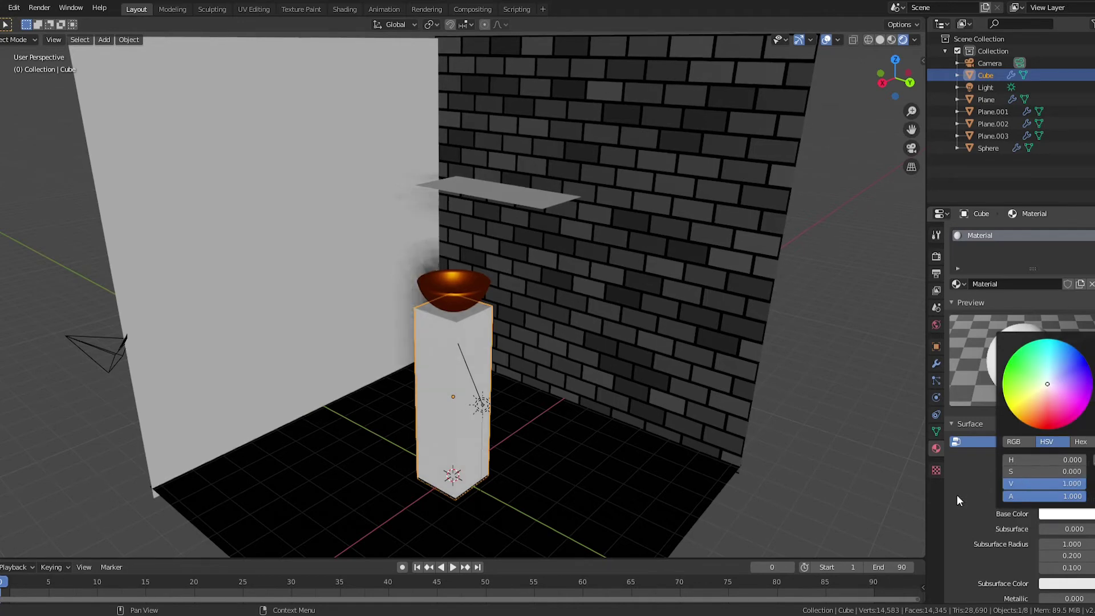
Give the left wall a new Glossy BSDF material with roughness 0.275
{"action": "middle_click_drag", "start_coordinate": [559, 340], "coordinate": [316, 275]}
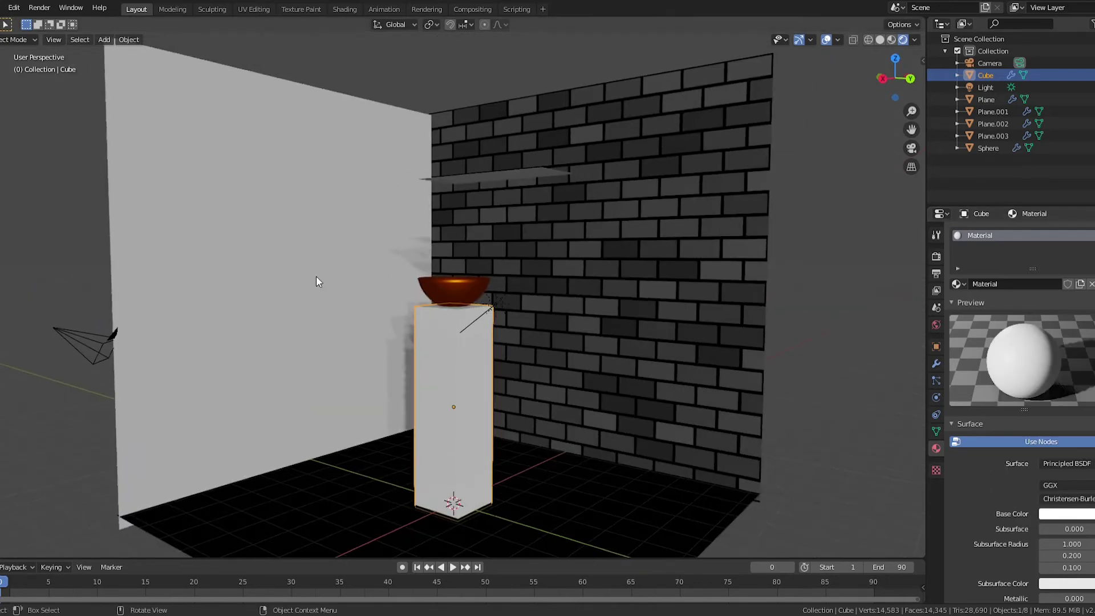
{"action": "left_click", "coordinate": [273, 246]}
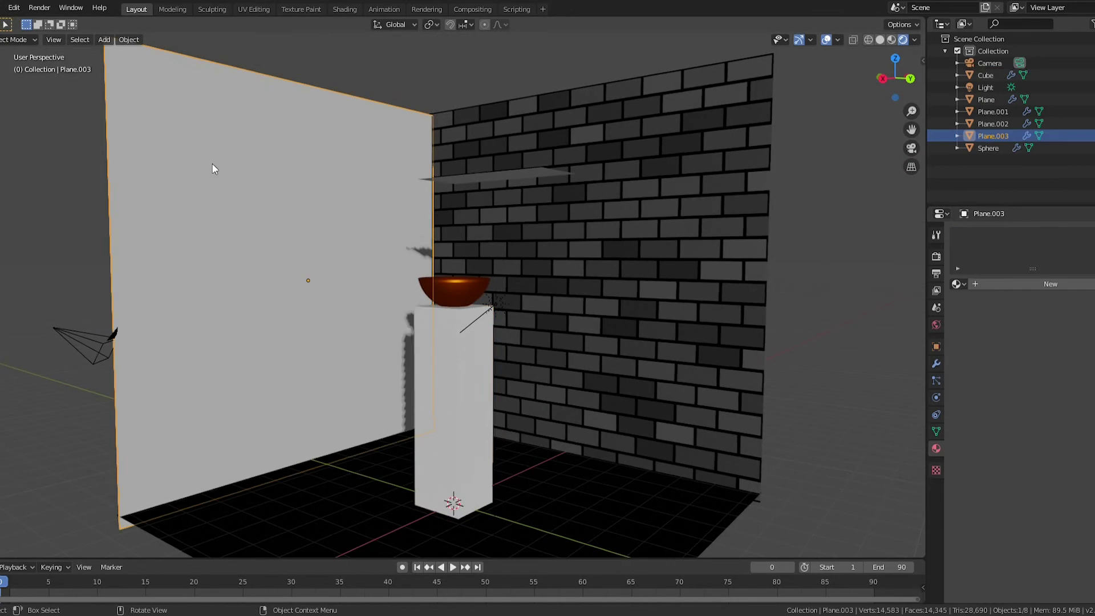
{"action": "left_click", "coordinate": [1078, 291]}
{"action": "left_click", "coordinate": [1070, 466]}
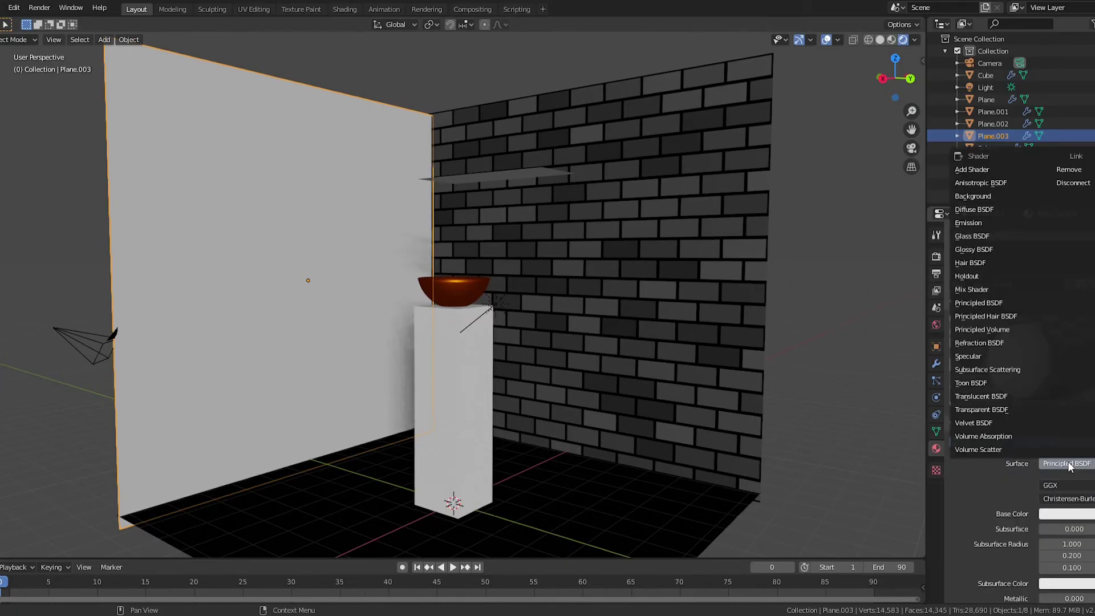
{"action": "left_click", "coordinate": [967, 248]}
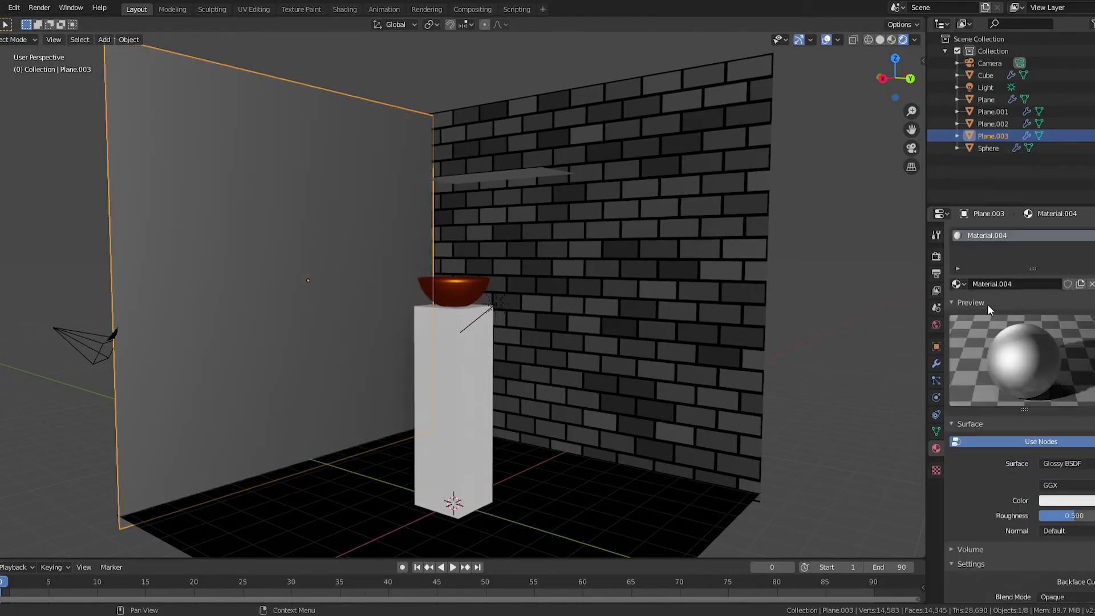
{"action": "double_click", "coordinate": [1068, 515]}
{"action": "key", "text": "BackSpace"}
{"action": "key", "text": "Return"}
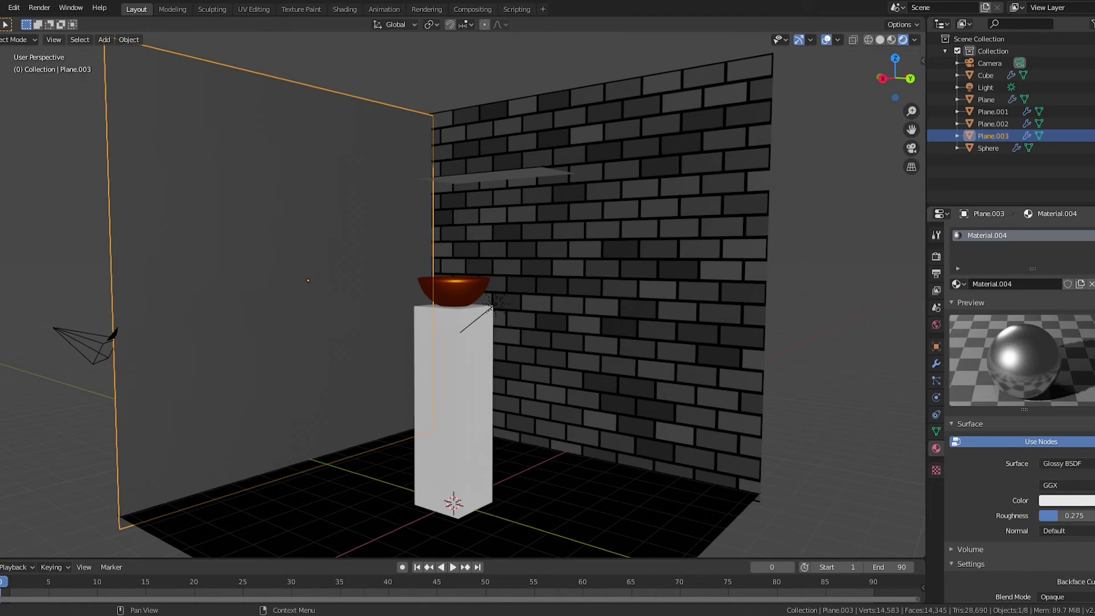
Drive the left wall's colour with a Brick Texture, then deselect it
{"action": "left_click", "coordinate": [957, 501]}
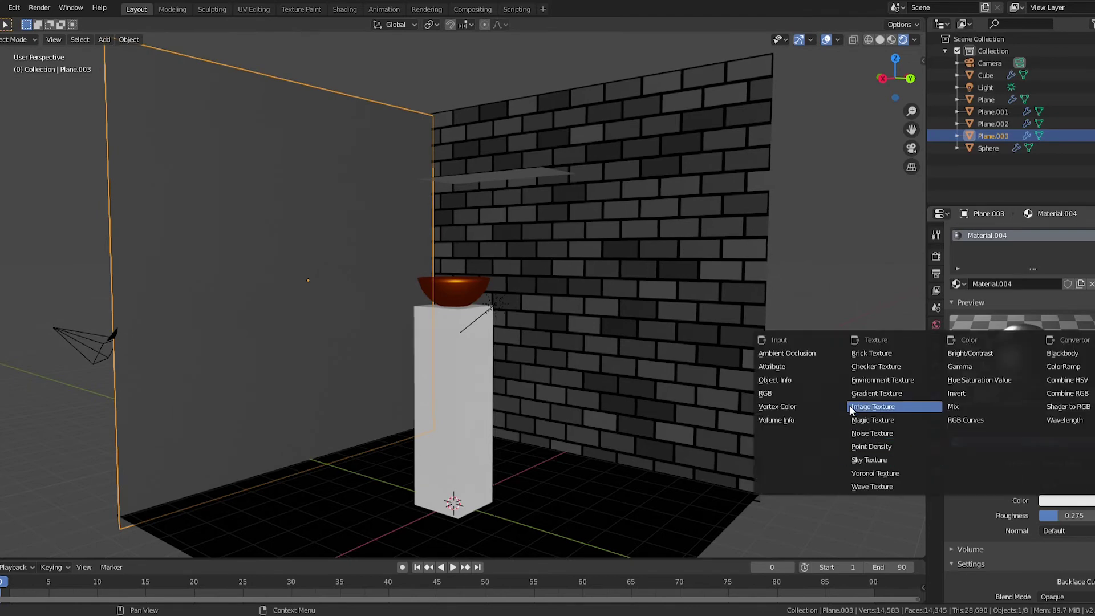
{"action": "left_click", "coordinate": [879, 355]}
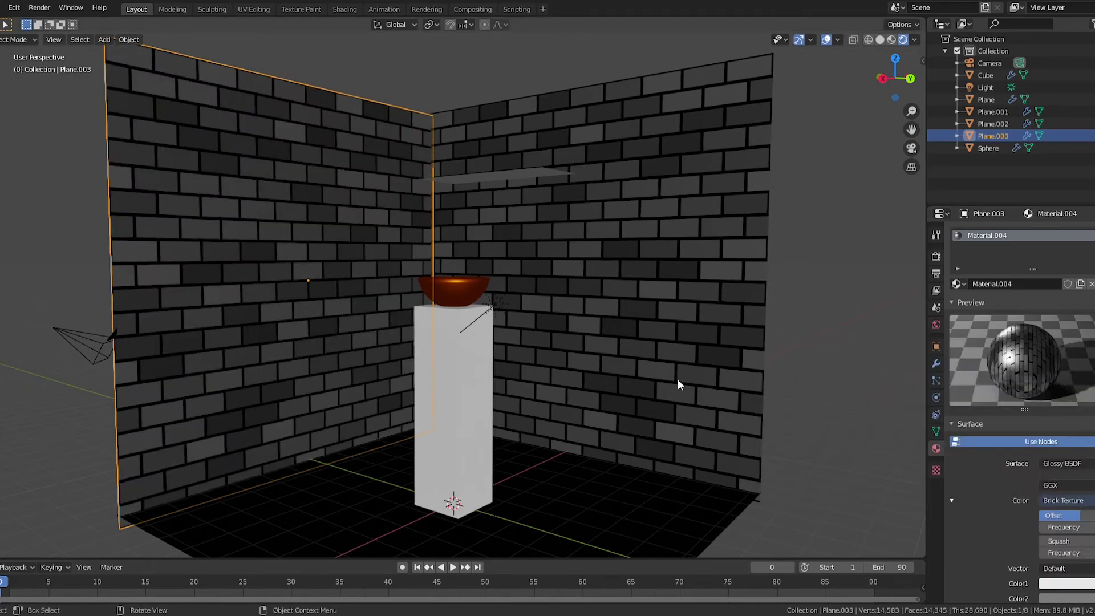
{"action": "scroll", "coordinate": [656, 388], "scroll_direction": "down", "scroll_amount": 5}
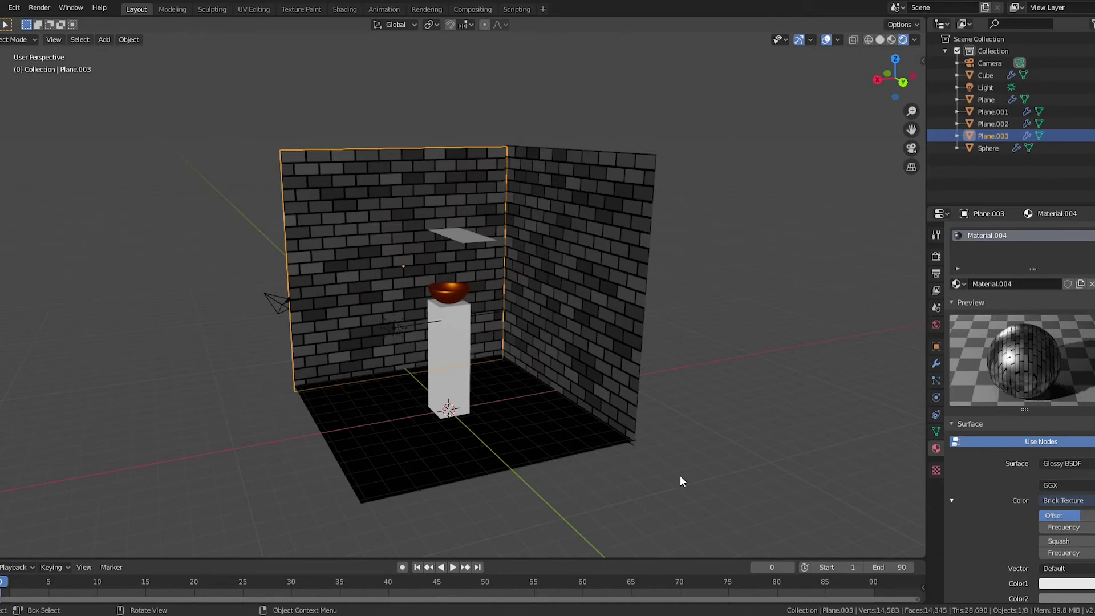
{"action": "left_click", "coordinate": [680, 478]}
{"action": "scroll", "coordinate": [505, 427], "scroll_direction": "up", "scroll_amount": 5}
{"action": "middle_click_drag", "start_coordinate": [538, 421], "coordinate": [555, 420]}
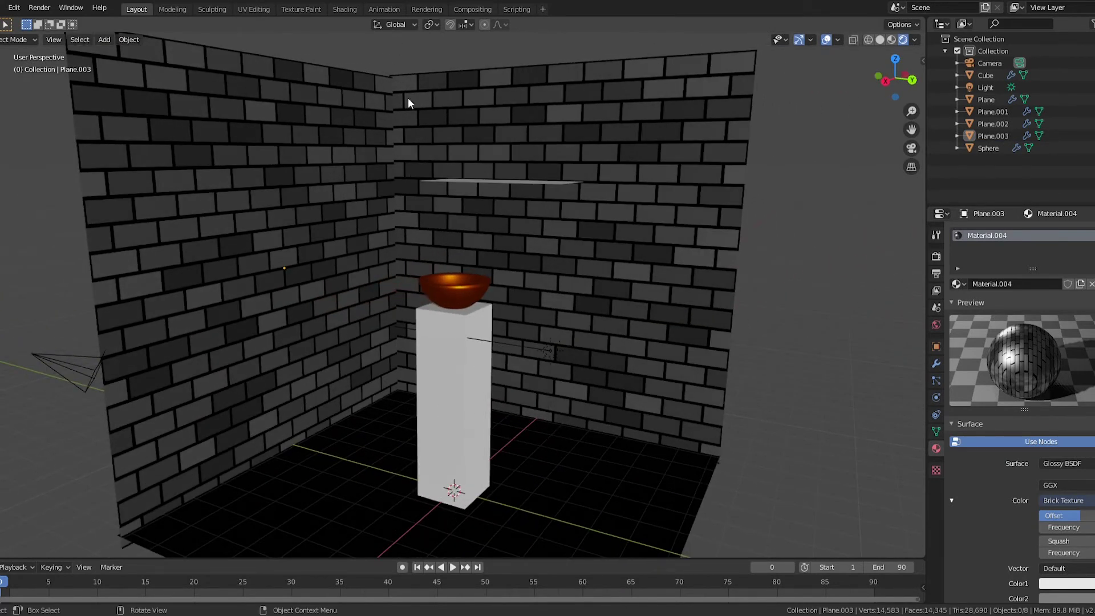
{"action": "middle_click_drag", "start_coordinate": [679, 256], "coordinate": [564, 292]}
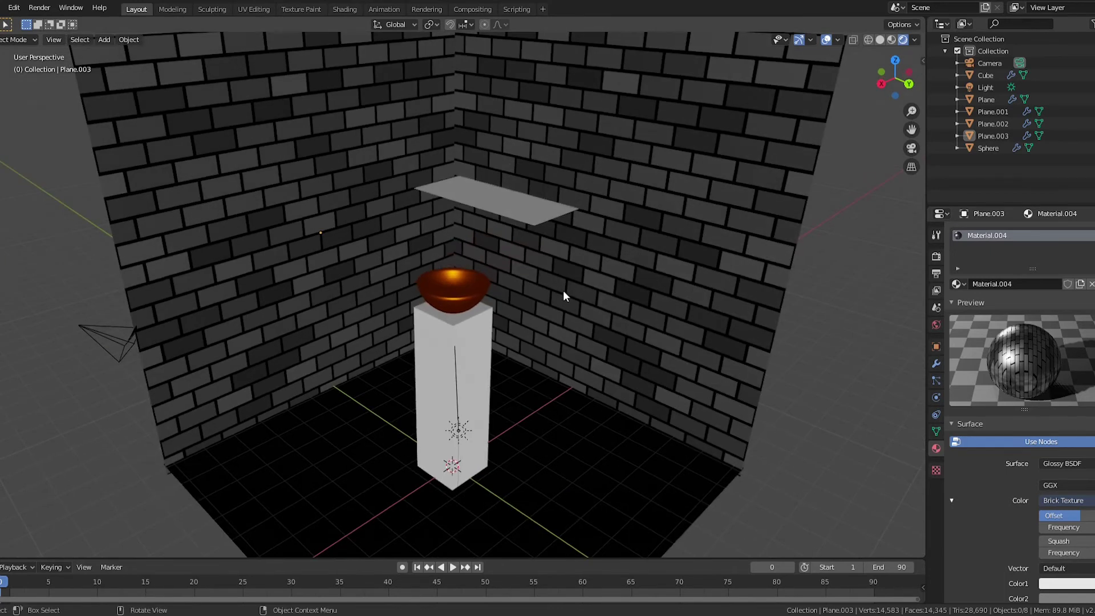
Give the shelf a new material with a purple base colour
{"action": "left_click", "coordinate": [483, 193]}
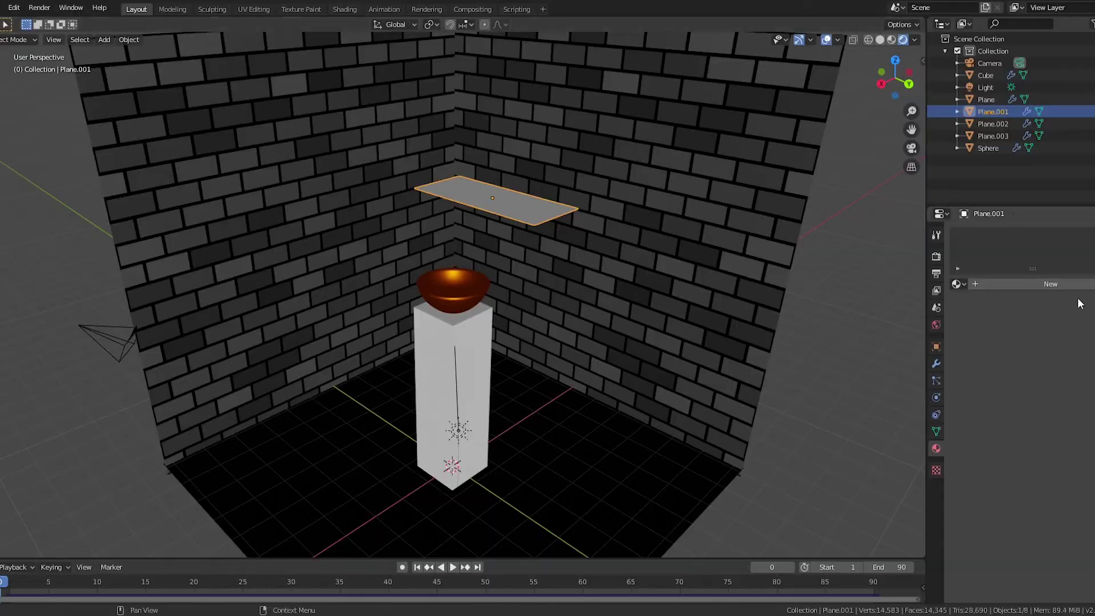
{"action": "left_click", "coordinate": [1067, 287]}
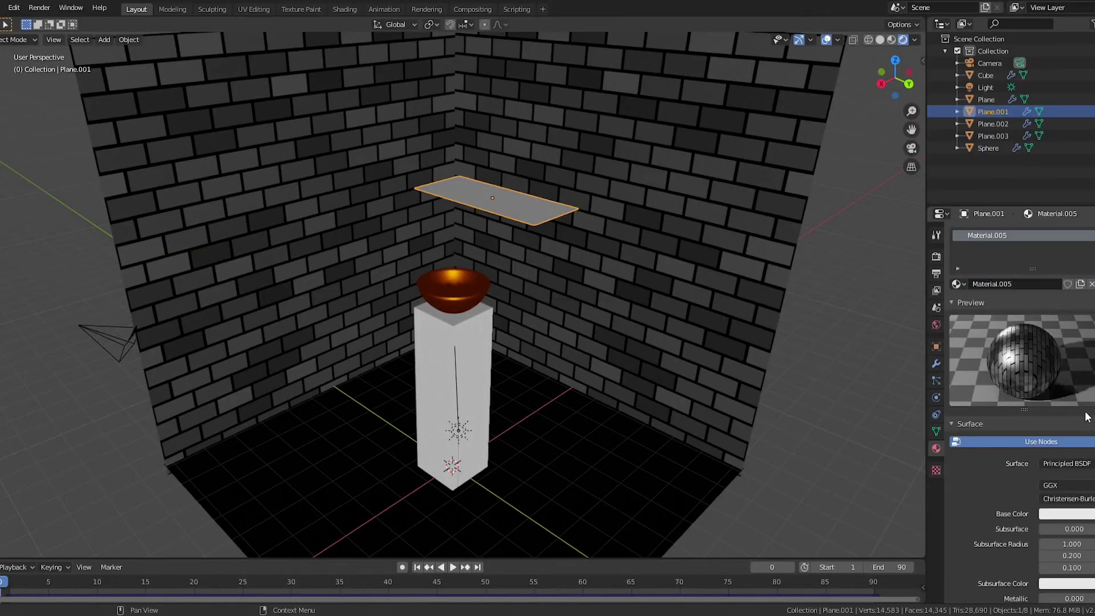
{"action": "left_click", "coordinate": [1066, 514]}
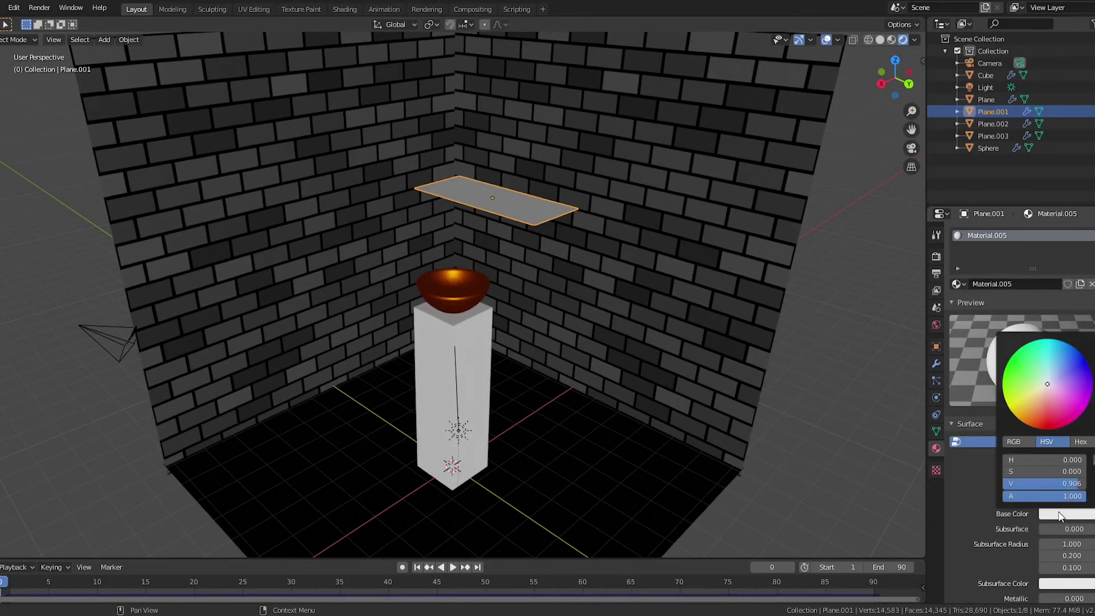
{"action": "left_click_drag", "start_coordinate": [1048, 388], "coordinate": [1091, 374]}
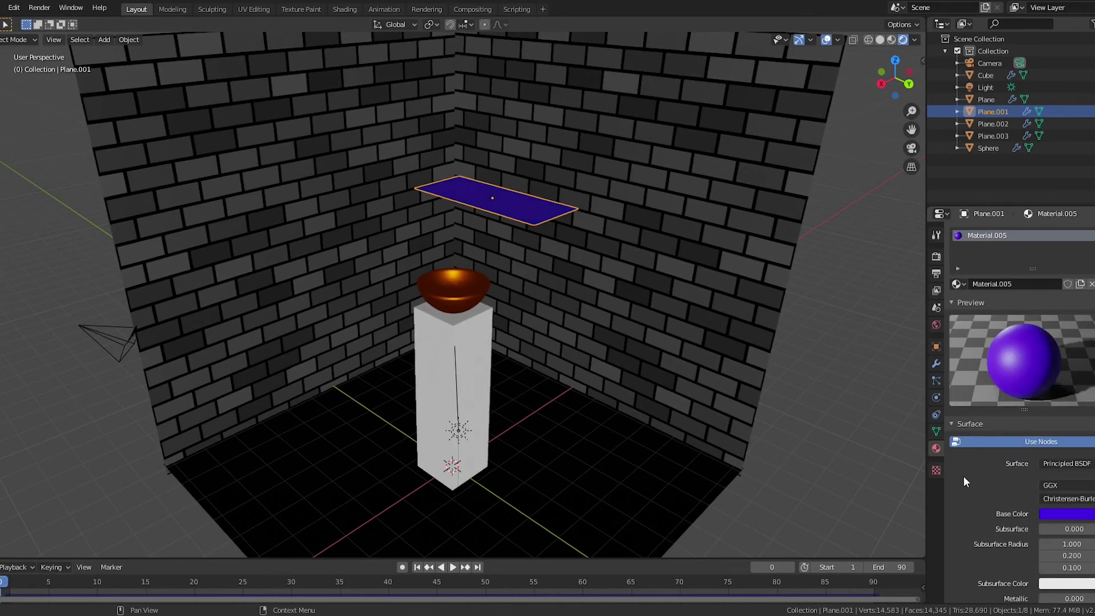
Switch the viewport to look through the scene camera
{"action": "scroll", "coordinate": [573, 302], "scroll_direction": "up", "scroll_amount": 3}
{"action": "middle_click_drag", "start_coordinate": [574, 302], "coordinate": [621, 314]}
{"action": "scroll", "coordinate": [622, 317], "scroll_direction": "down", "scroll_amount": 4}
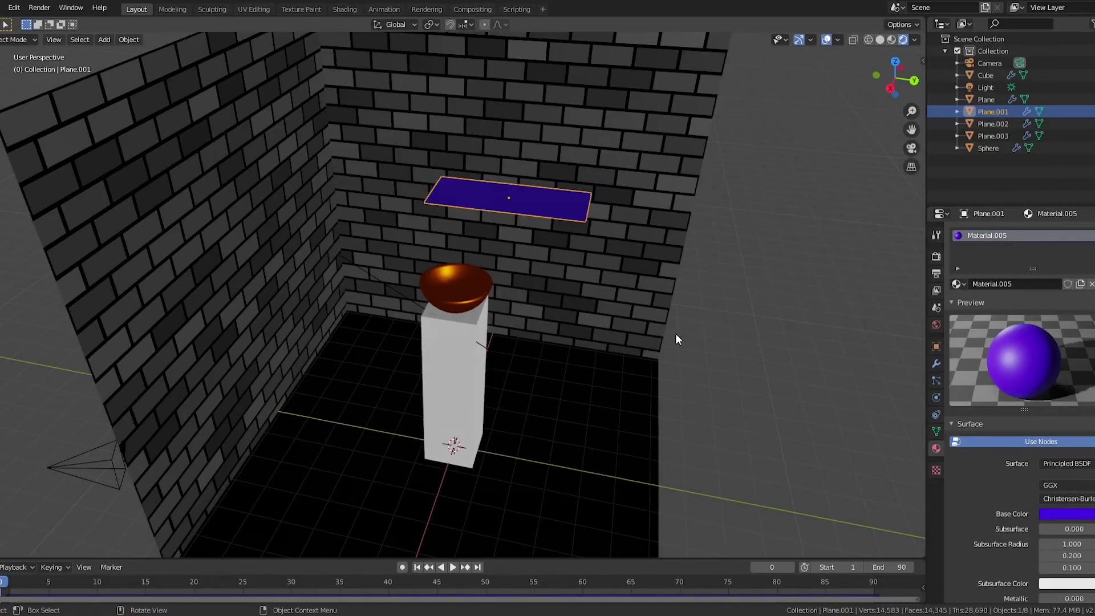
{"action": "middle_click_drag", "start_coordinate": [678, 346], "coordinate": [560, 307]}
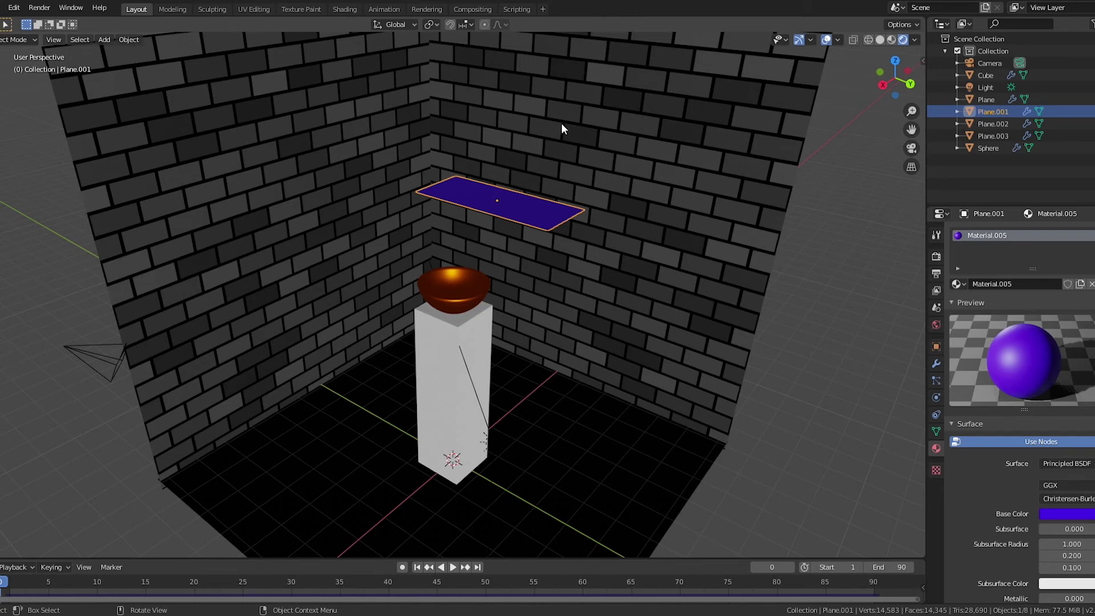
{"action": "left_click", "coordinate": [913, 148]}
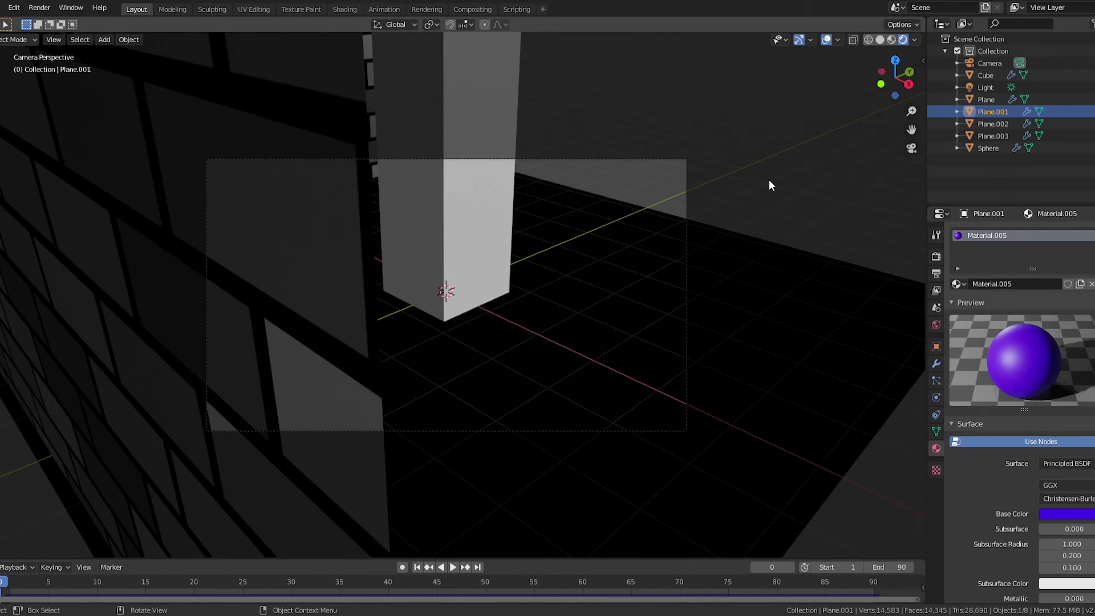
Enable Lock Camera to View in the side panel's View tab
{"action": "key", "text": "n"}
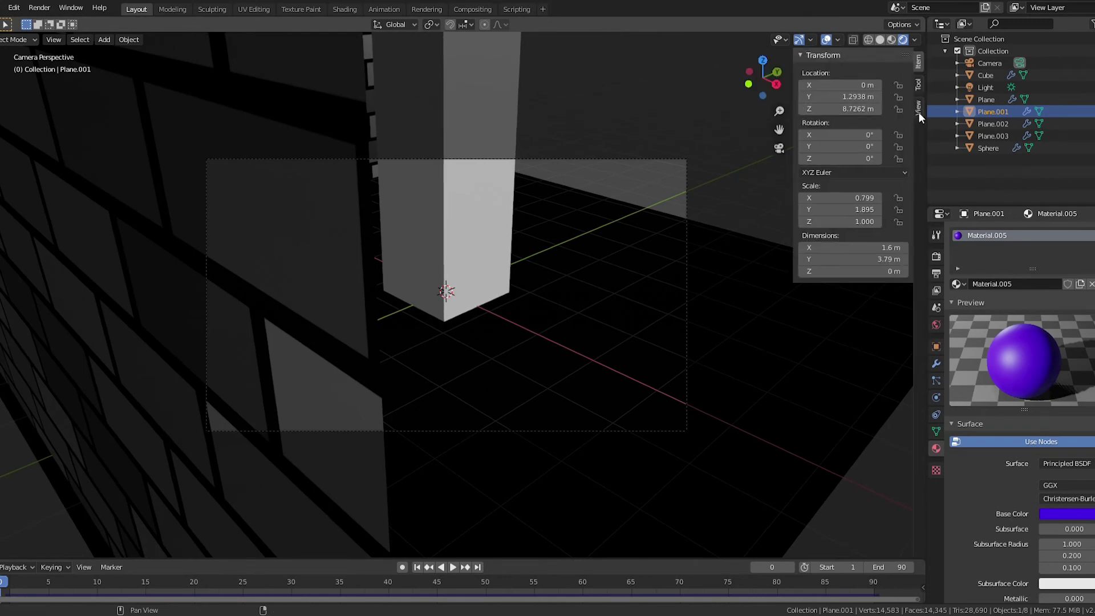
{"action": "left_click", "coordinate": [919, 108]}
{"action": "left_click", "coordinate": [902, 204]}
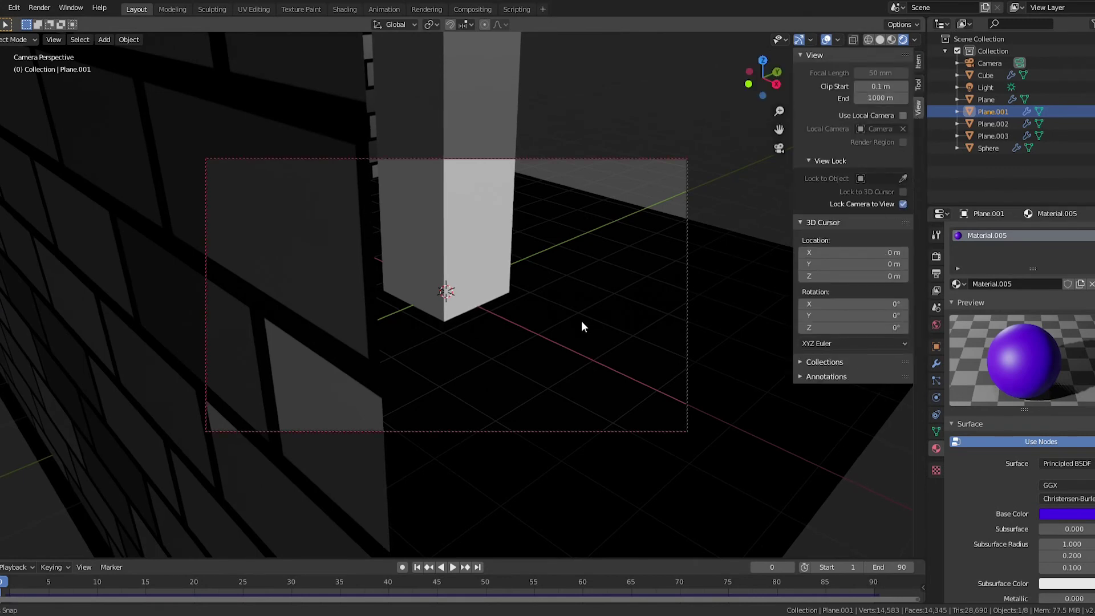
{"action": "middle_click_drag", "start_coordinate": [582, 327], "coordinate": [494, 320]}
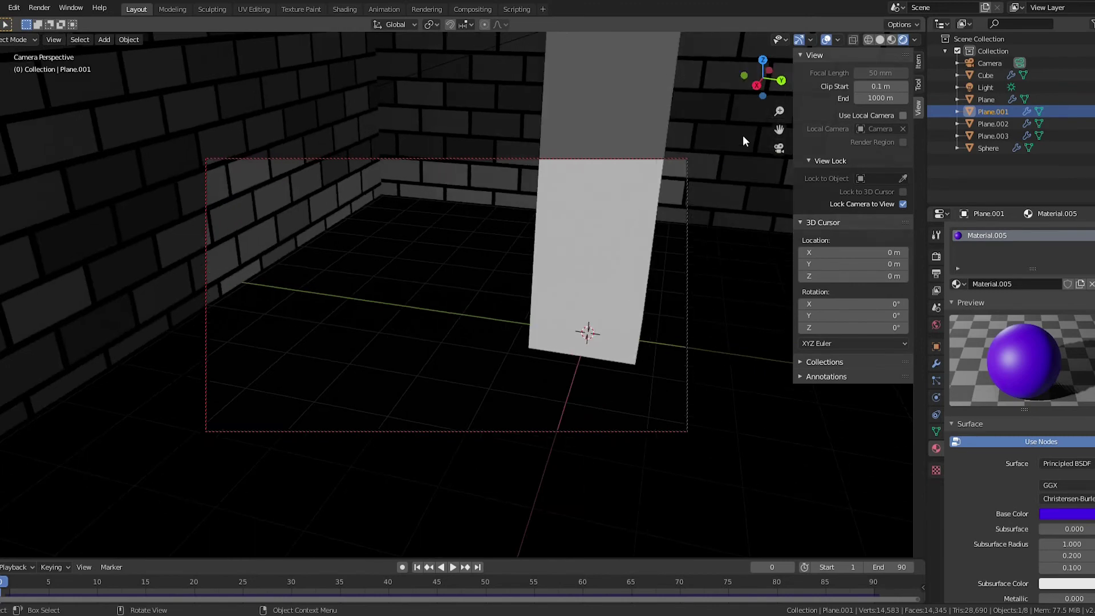
{"action": "mouse_move", "coordinate": [779, 130]}
{"action": "left_mouse_down"}
{"action": "mouse_move", "coordinate": [779, 228]}
{"action": "mouse_move", "coordinate": [759, 132]}
{"action": "left_mouse_up"}
Orbit, pan and zoom the camera to centre the pedestal and bowl in the brick corner
{"action": "scroll", "coordinate": [462, 327], "scroll_direction": "down", "scroll_amount": 4}
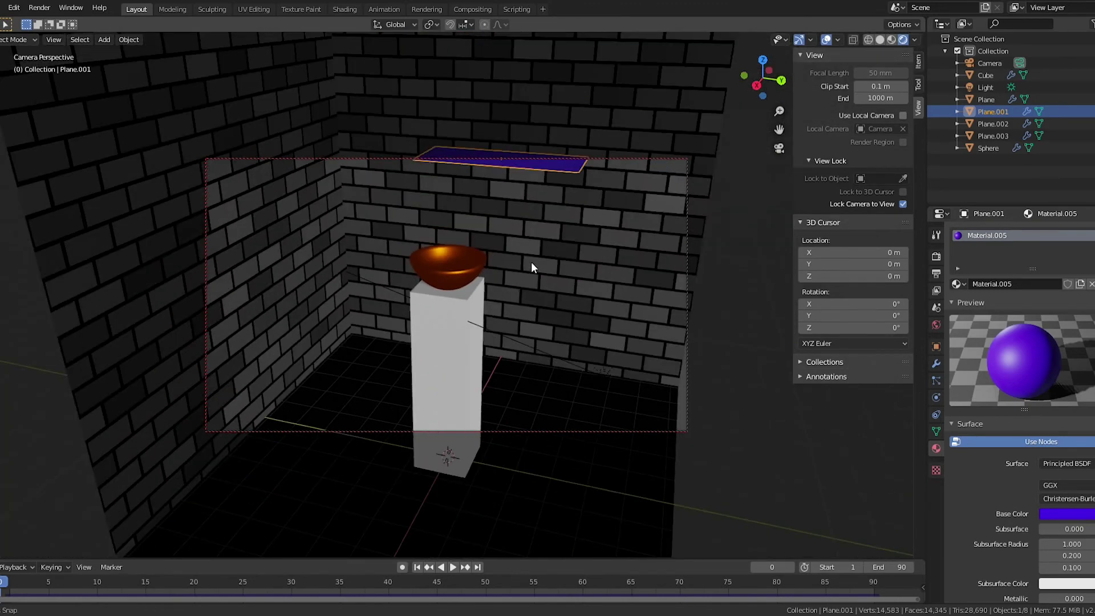
{"action": "middle_click_drag", "start_coordinate": [532, 266], "coordinate": [597, 214]}
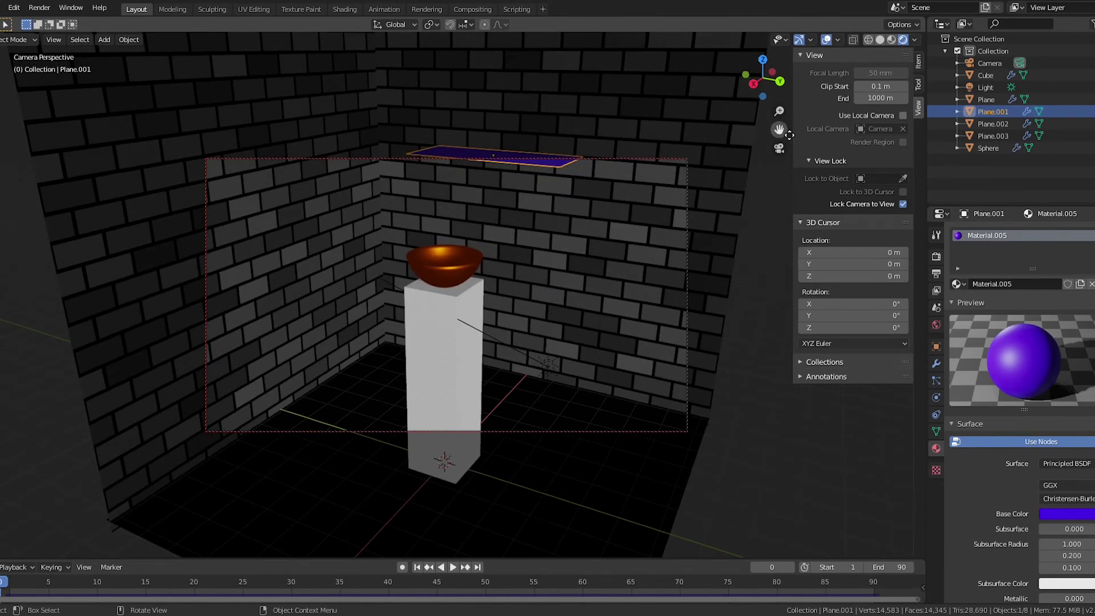
{"action": "left_click_drag", "start_coordinate": [779, 129], "coordinate": [710, 256]}
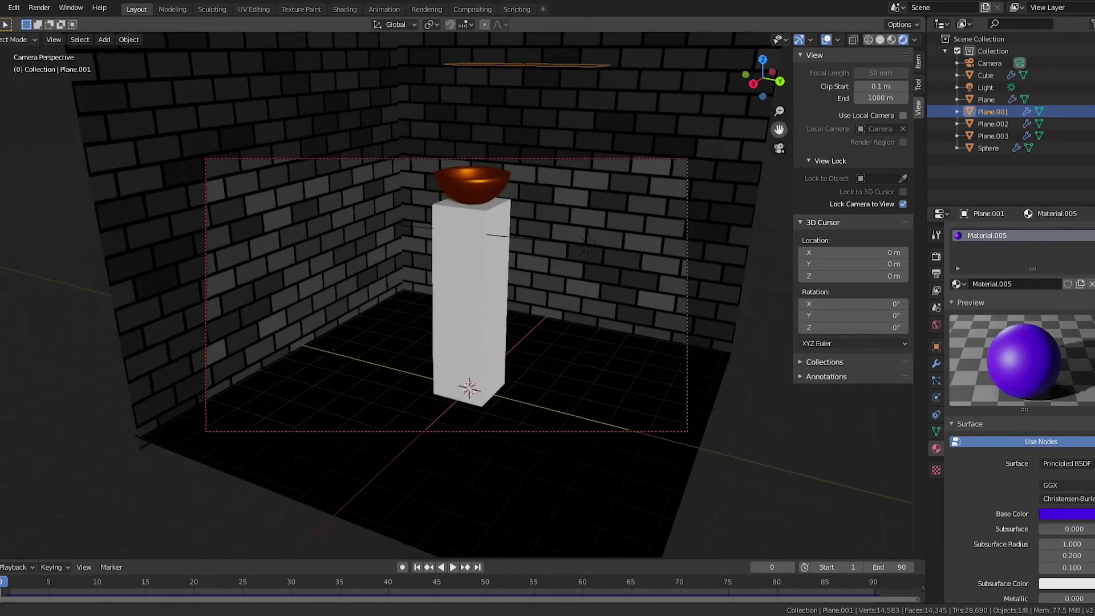
{"action": "middle_click_drag", "start_coordinate": [710, 250], "coordinate": [701, 258]}
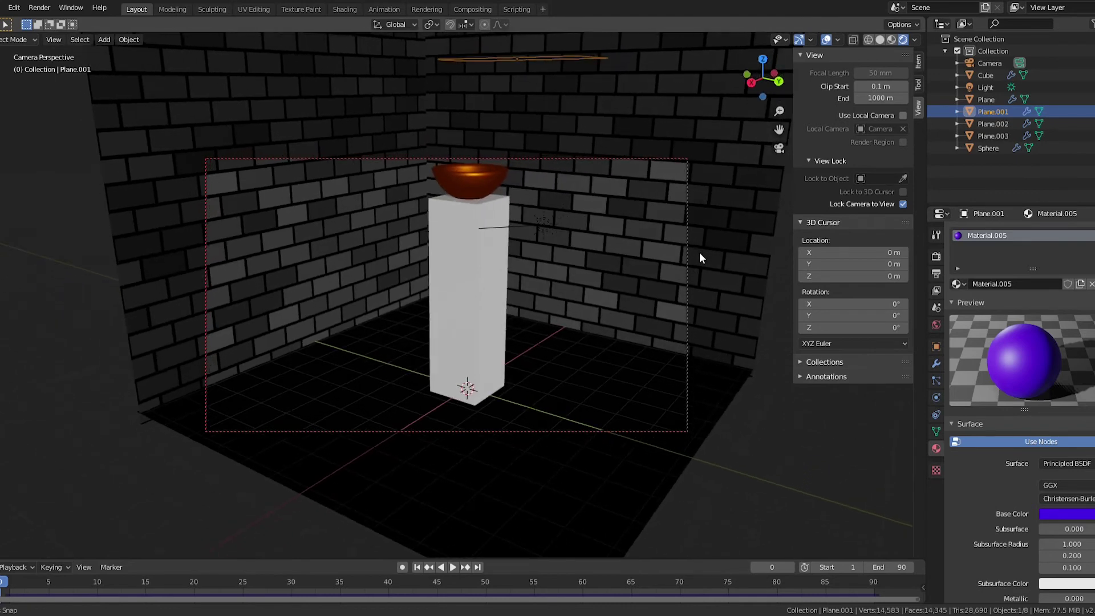
{"action": "scroll", "coordinate": [716, 211], "scroll_direction": "down", "scroll_amount": 1}
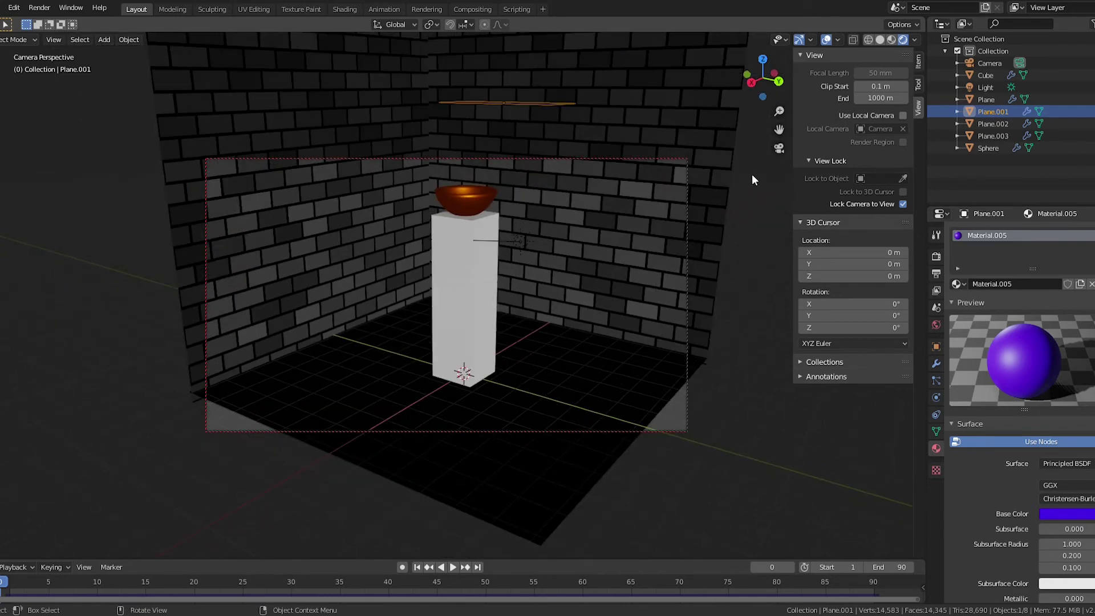
{"action": "left_click_drag", "start_coordinate": [779, 129], "coordinate": [778, 147]}
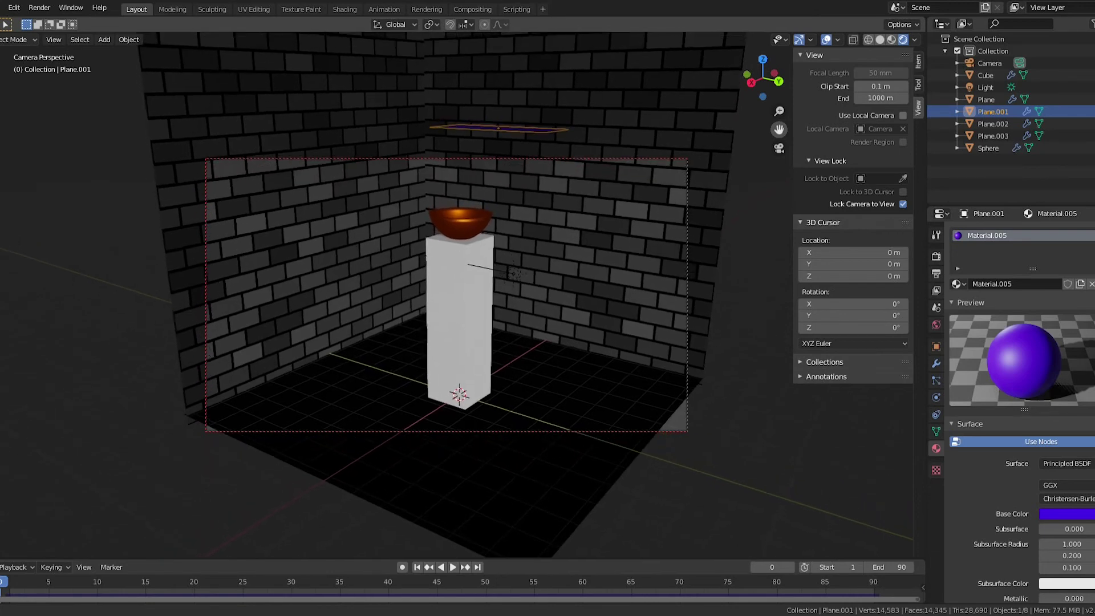
{"action": "scroll", "coordinate": [634, 300], "scroll_direction": "up", "scroll_amount": 1}
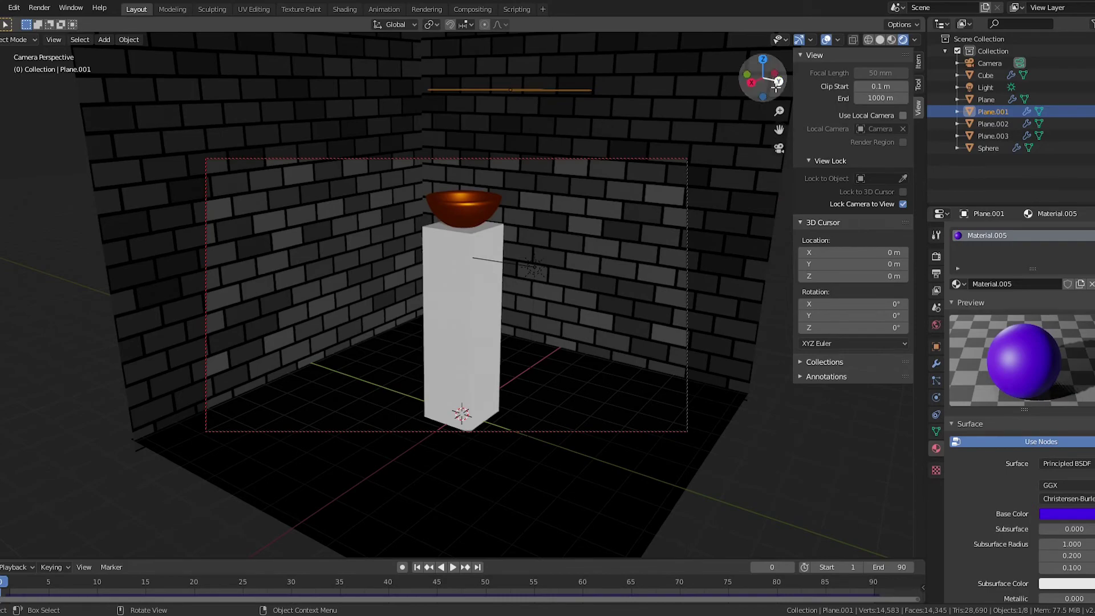
{"action": "left_click_drag", "start_coordinate": [775, 86], "coordinate": [755, 88]}
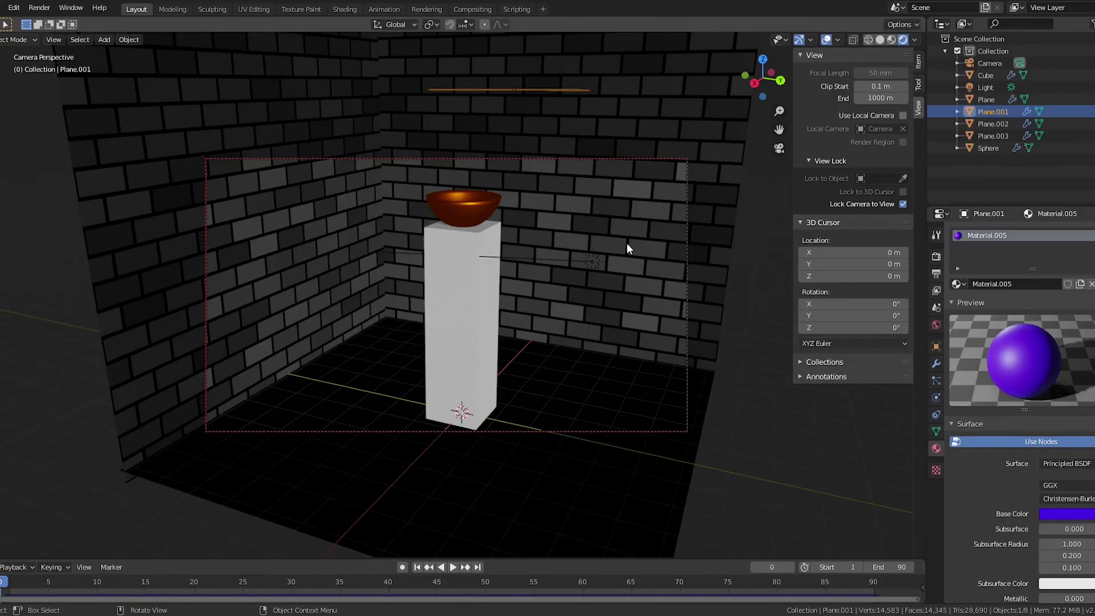
{"action": "mouse_move", "coordinate": [780, 129]}
{"action": "left_mouse_down"}
{"action": "mouse_move", "coordinate": [784, 100]}
{"action": "mouse_move", "coordinate": [781, 149]}
{"action": "mouse_move", "coordinate": [767, 126]}
{"action": "left_mouse_up"}
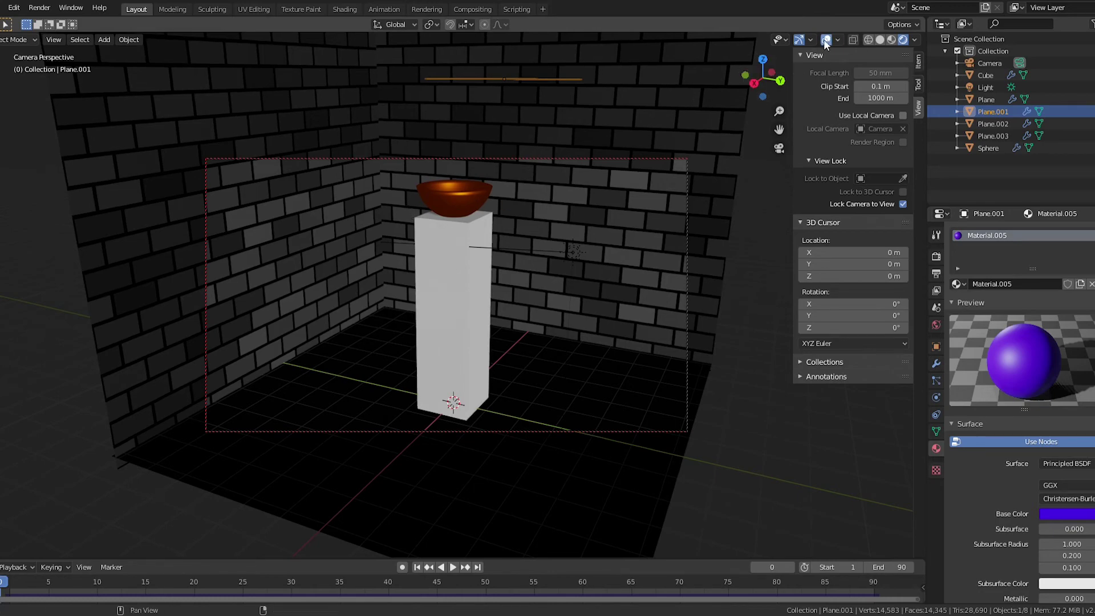
Set the camera's clip end to 1000 m and hide the viewport overlays
{"action": "left_click", "coordinate": [687, 288]}
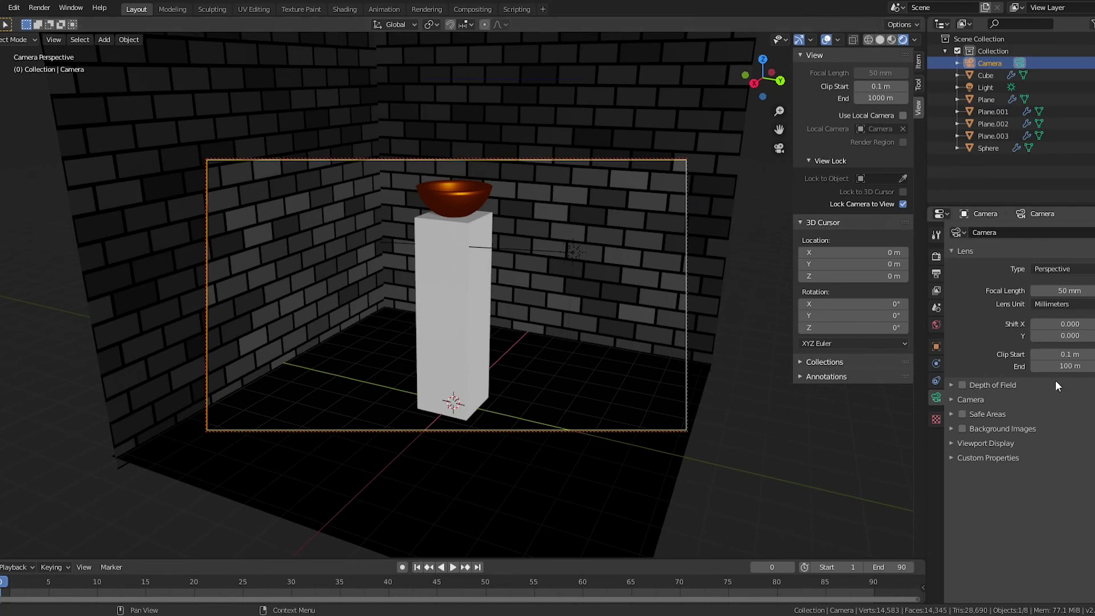
{"action": "left_click", "coordinate": [1066, 366]}
{"action": "type", "text": "1000"}
{"action": "key", "text": "Return"}
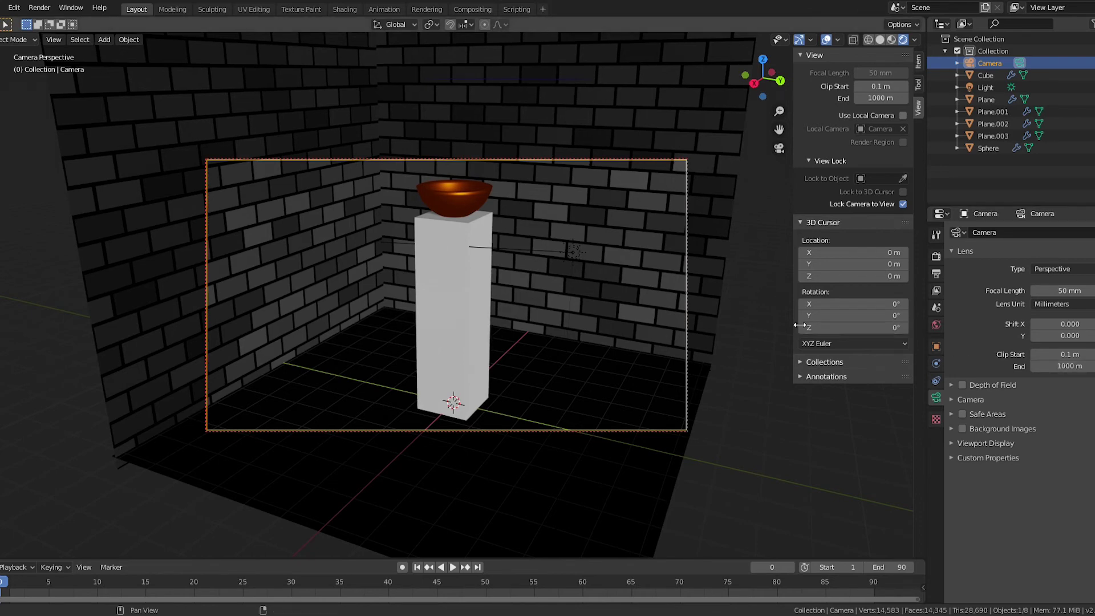
{"action": "left_click", "coordinate": [825, 40]}
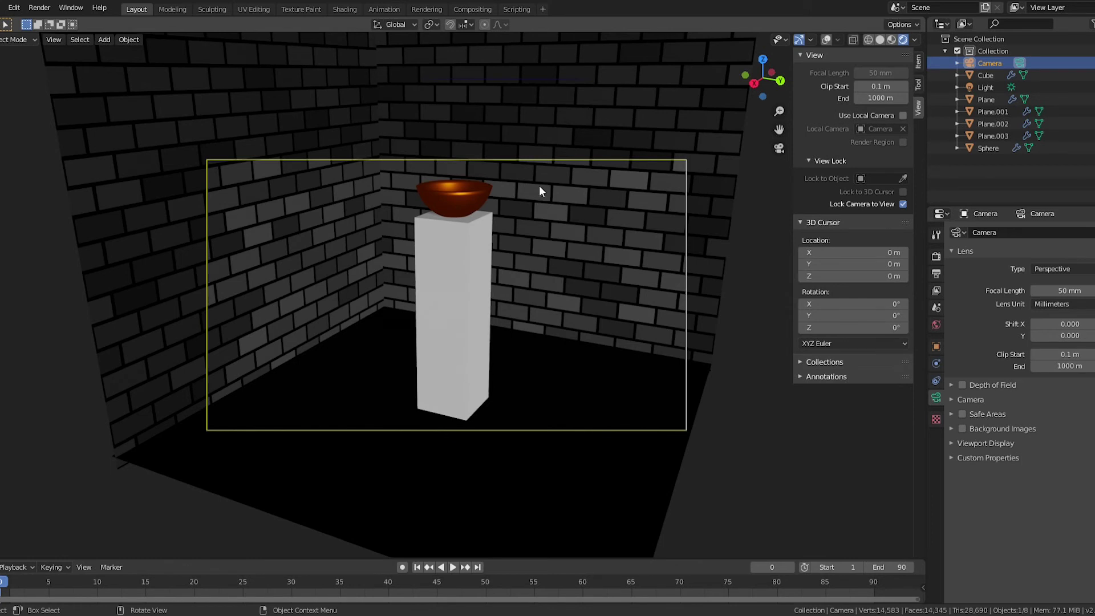
Set the output frame rate to 30 fps, format AVI JPEG, quality 100%
{"action": "left_click", "coordinate": [937, 274]}
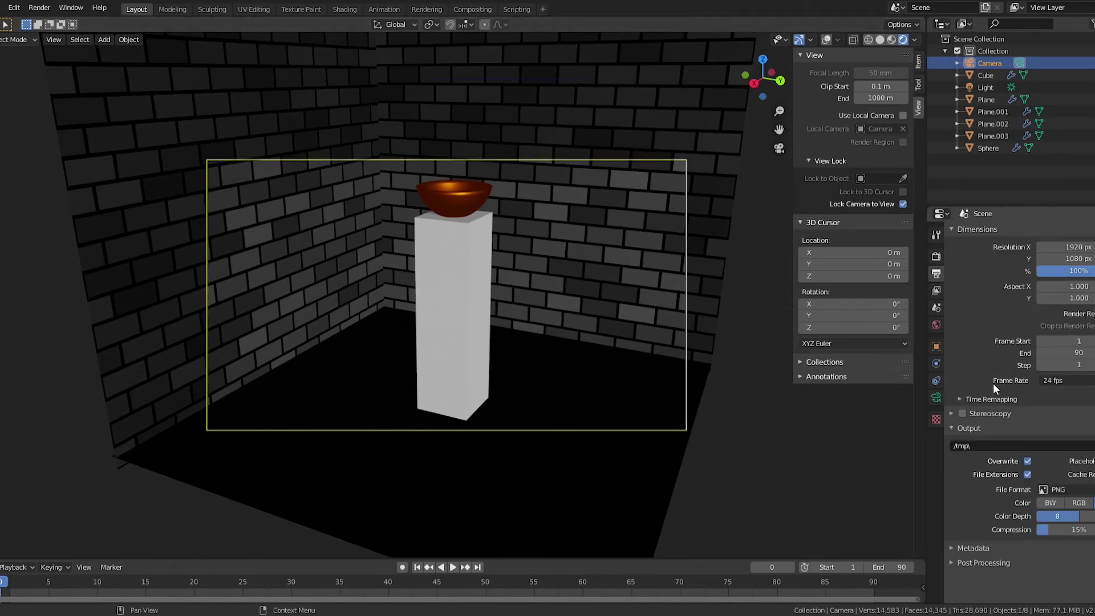
{"action": "left_click", "coordinate": [1058, 379]}
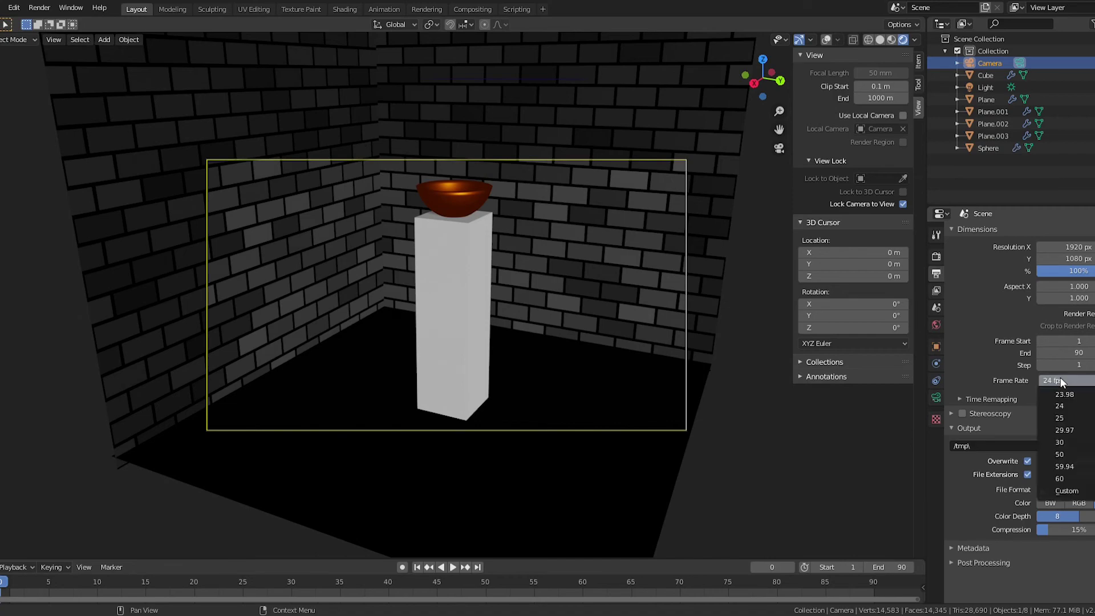
{"action": "left_click", "coordinate": [1063, 447]}
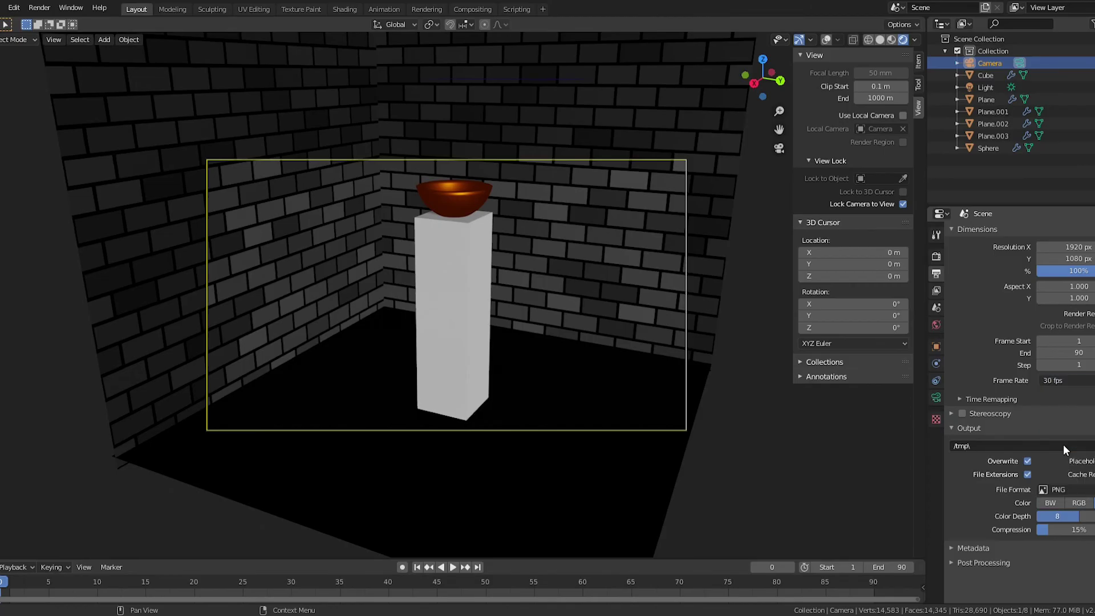
{"action": "left_click", "coordinate": [1057, 491]}
{"action": "left_click", "coordinate": [1072, 396]}
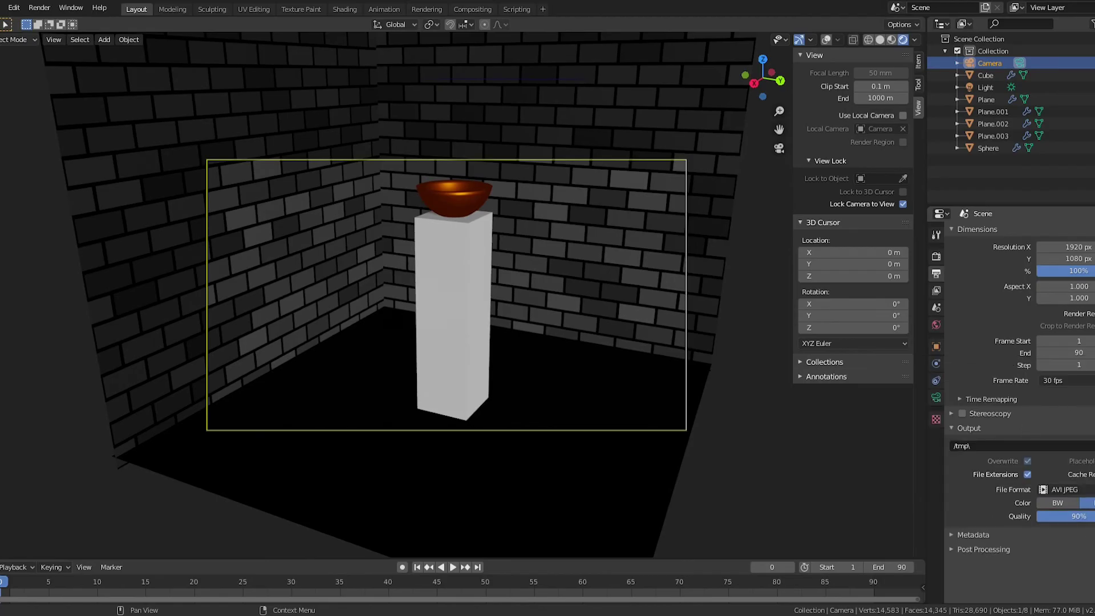
{"action": "left_click_drag", "start_coordinate": [1073, 517], "coordinate": [1090, 516]}
Keep Eevee as the render engine and set the output path to /tmp\Cloth
{"action": "left_click", "coordinate": [937, 256]}
{"action": "left_click", "coordinate": [1060, 231]}
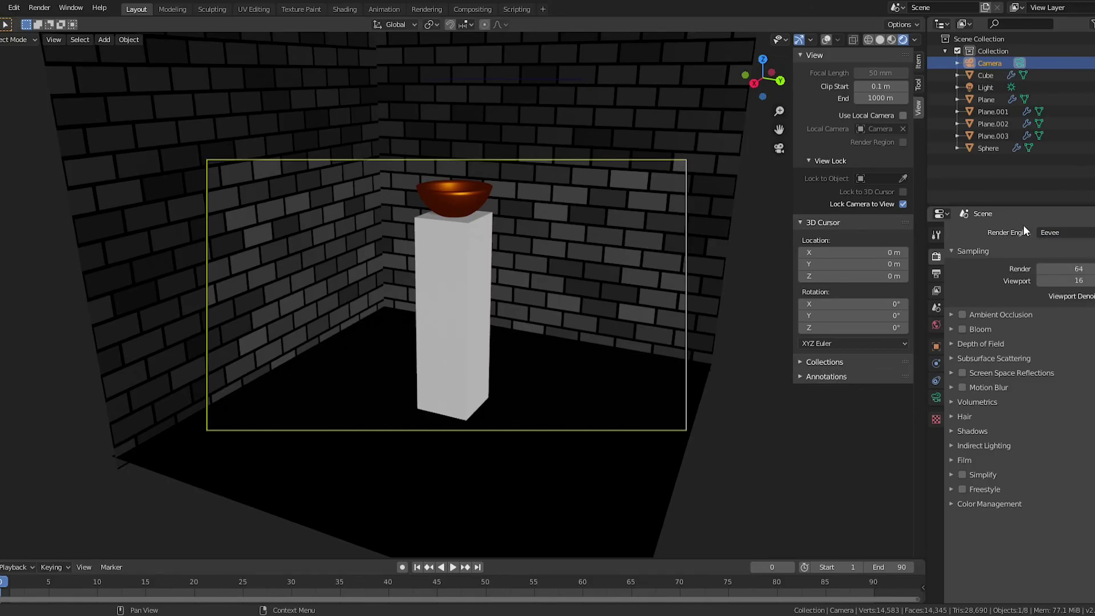
{"action": "left_click", "coordinate": [936, 273]}
{"action": "left_click", "coordinate": [985, 447]}
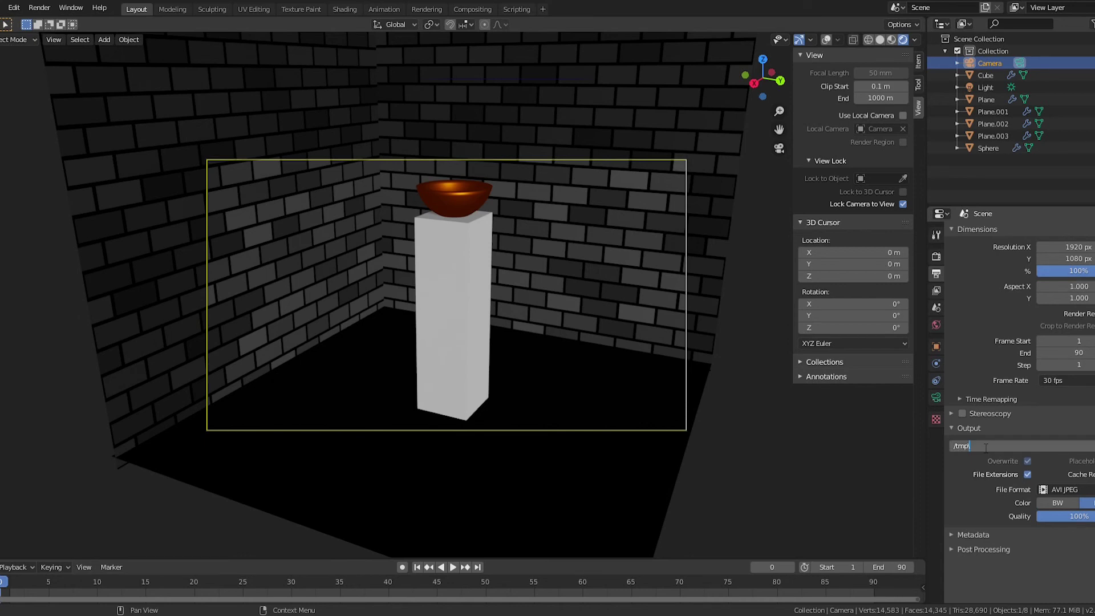
{"action": "type", "text": "Cloth"}
{"action": "key", "text": "Return"}
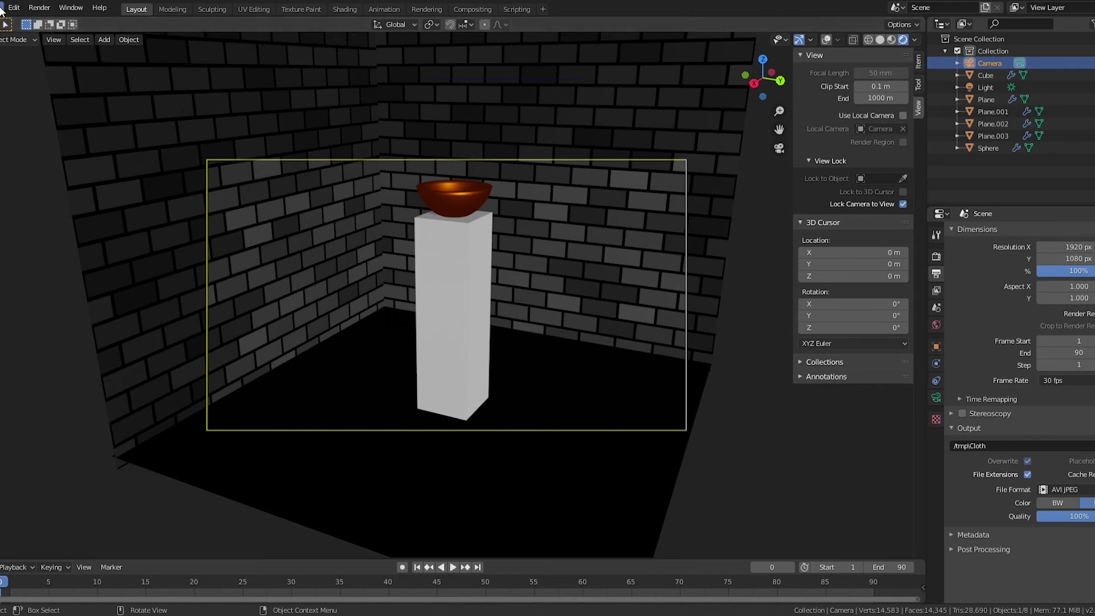
Browse the Edit menu and open the File menu to save the project
{"action": "left_click", "coordinate": [13, 8]}
{"action": "left_click", "coordinate": [61, 179]}
{"action": "left_click", "coordinate": [2, 8]}
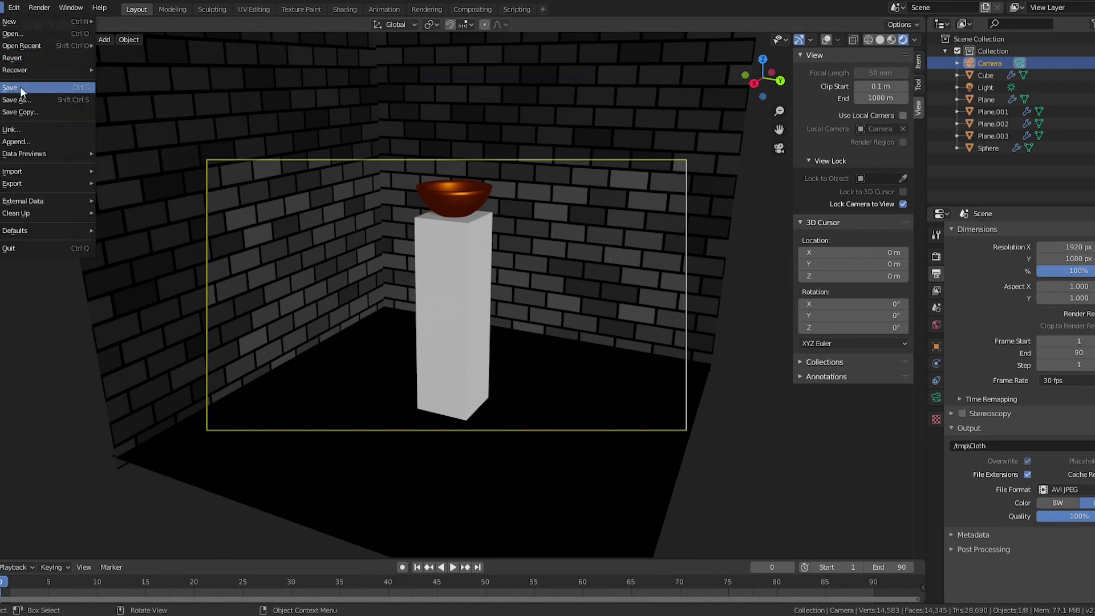
Render the 90-frame animation via Render Animation, writing to C:\tmp\Cloth
{"action": "left_click", "coordinate": [39, 7]}
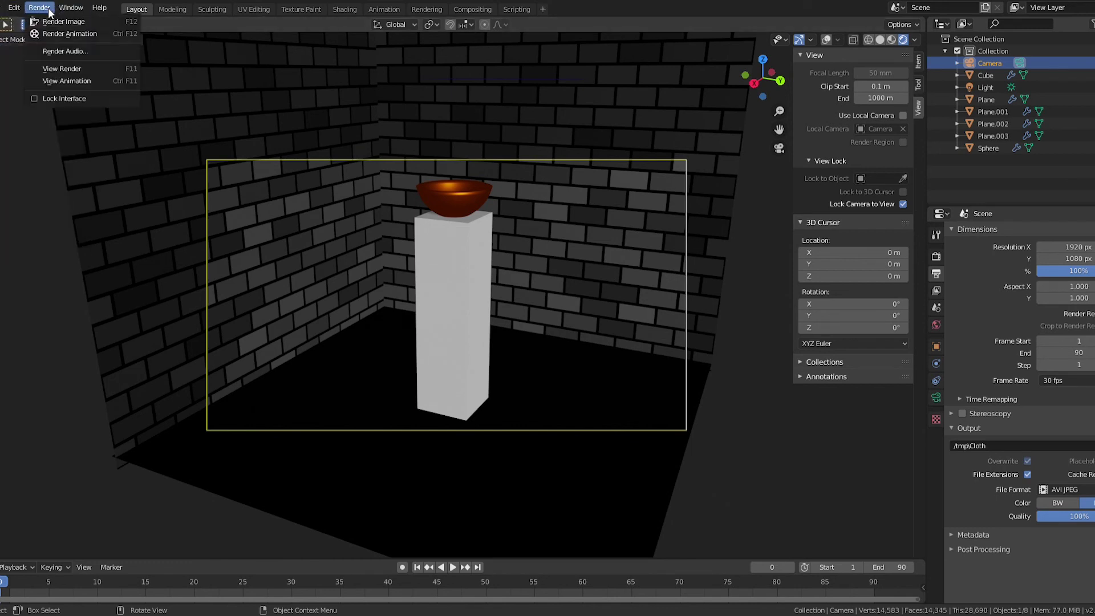
{"action": "left_click", "coordinate": [78, 36]}
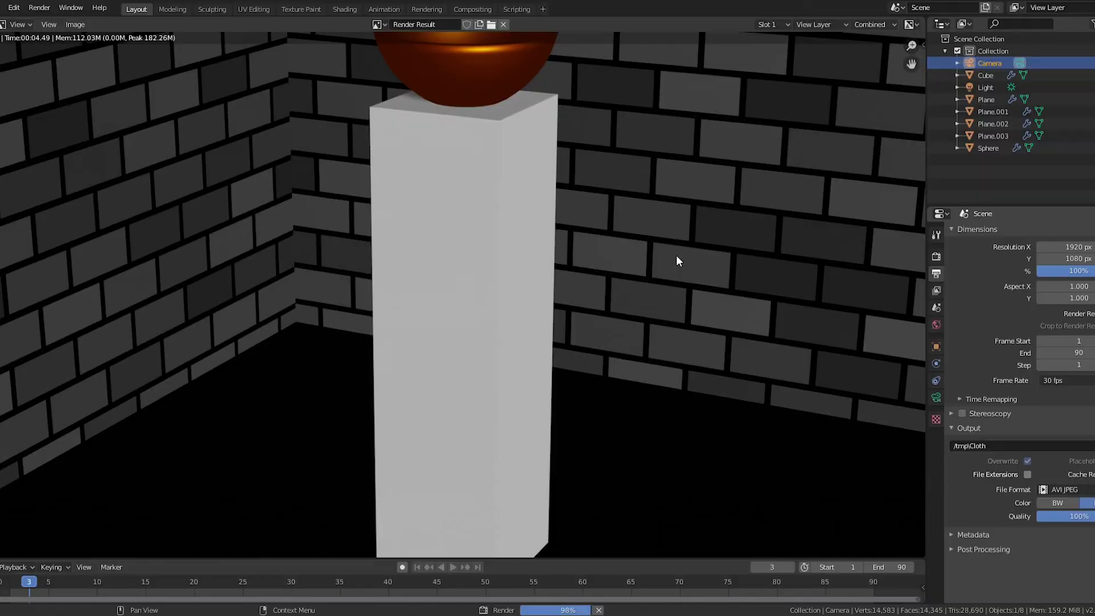
{"action": "scroll", "coordinate": [675, 255], "scroll_direction": "down", "scroll_amount": 5}
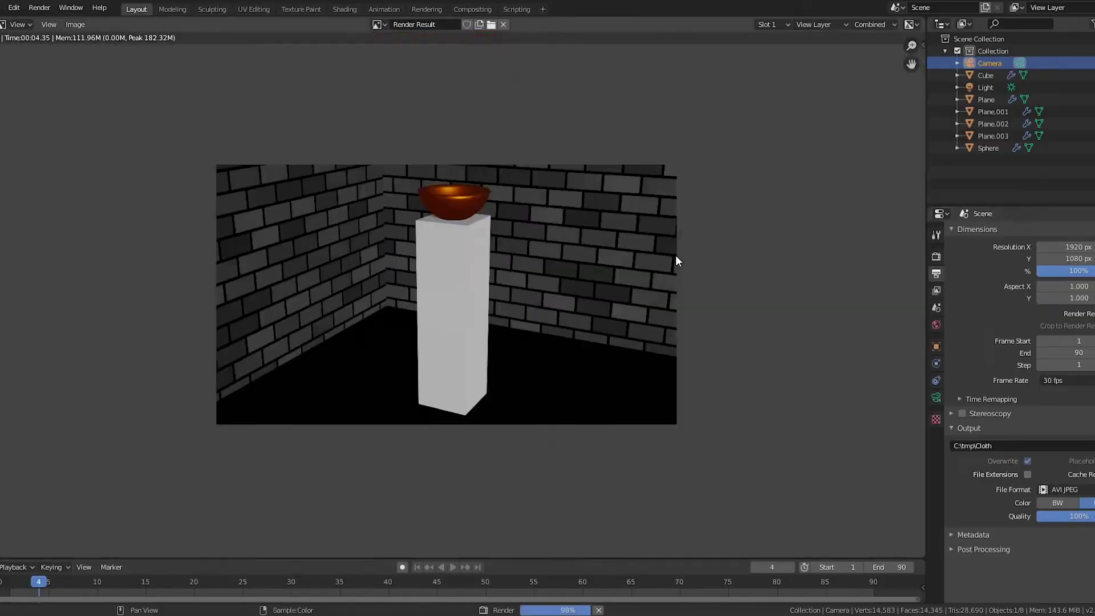
{"action": "scroll", "coordinate": [657, 265], "scroll_direction": "up", "scroll_amount": 1}
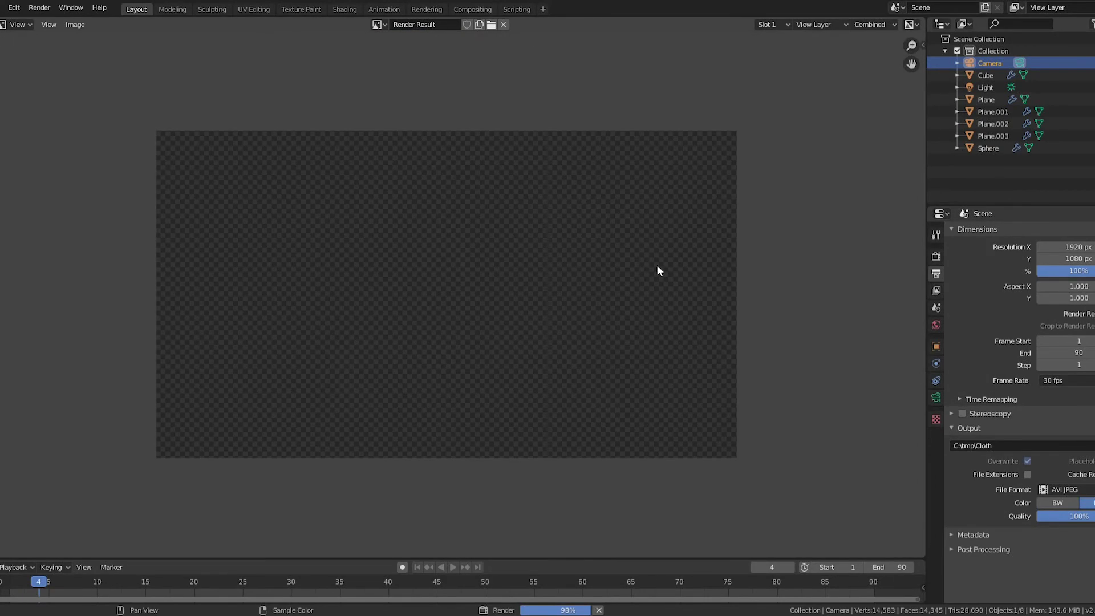